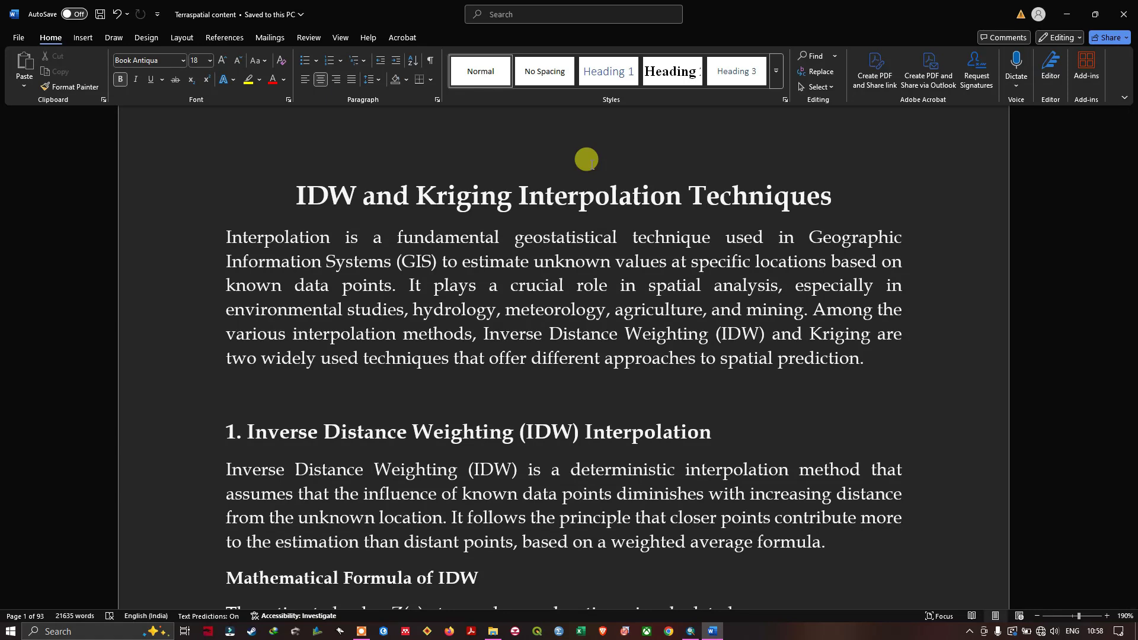
Read the IDW interpolation section, including its mathematical formula and the definitions of the formula's terms
scroll(550, 137, "down", 4)
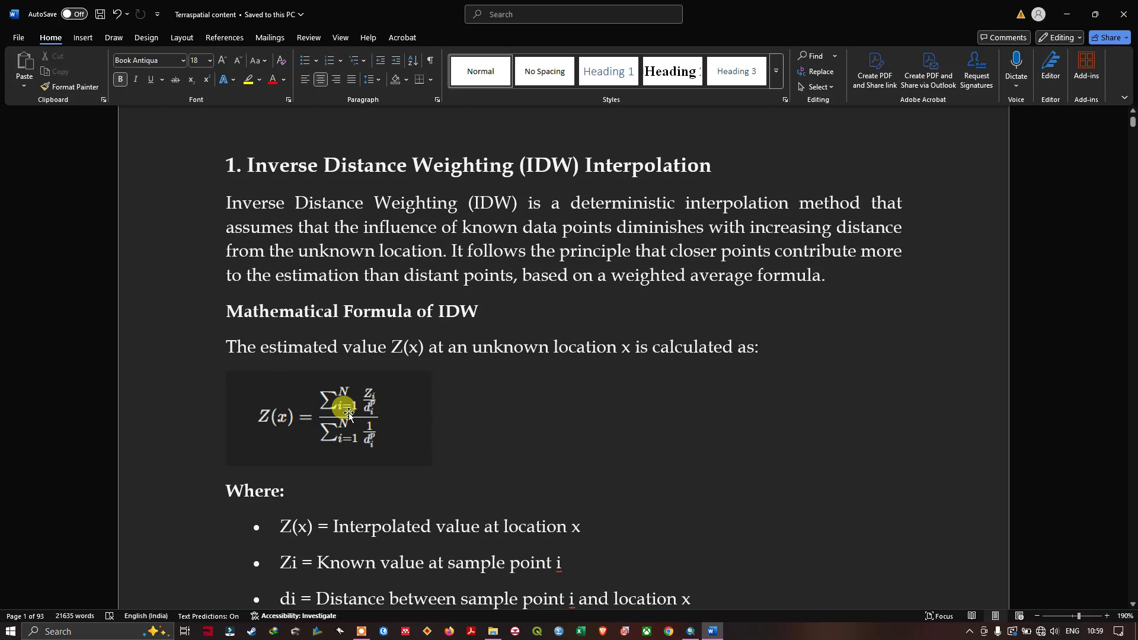
scroll(349, 414, "down", 3)
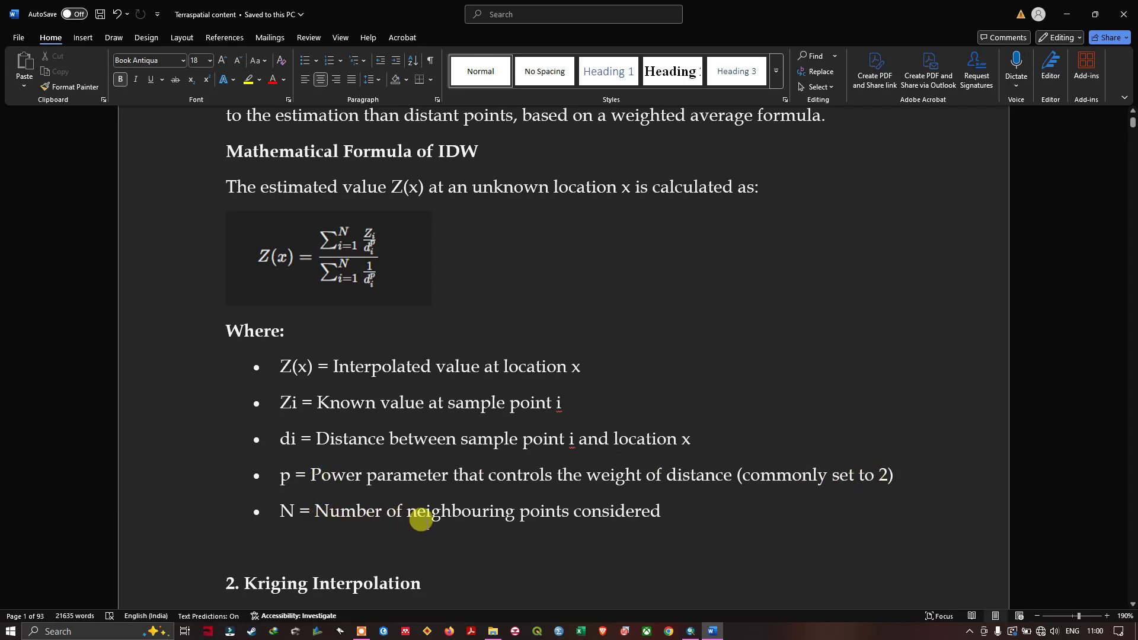
Switch to ArcMap and inspect the Final_WL points and the Study_area_CMA boundary by toggling the boundary's visibility off and on
key("alt+Tab")
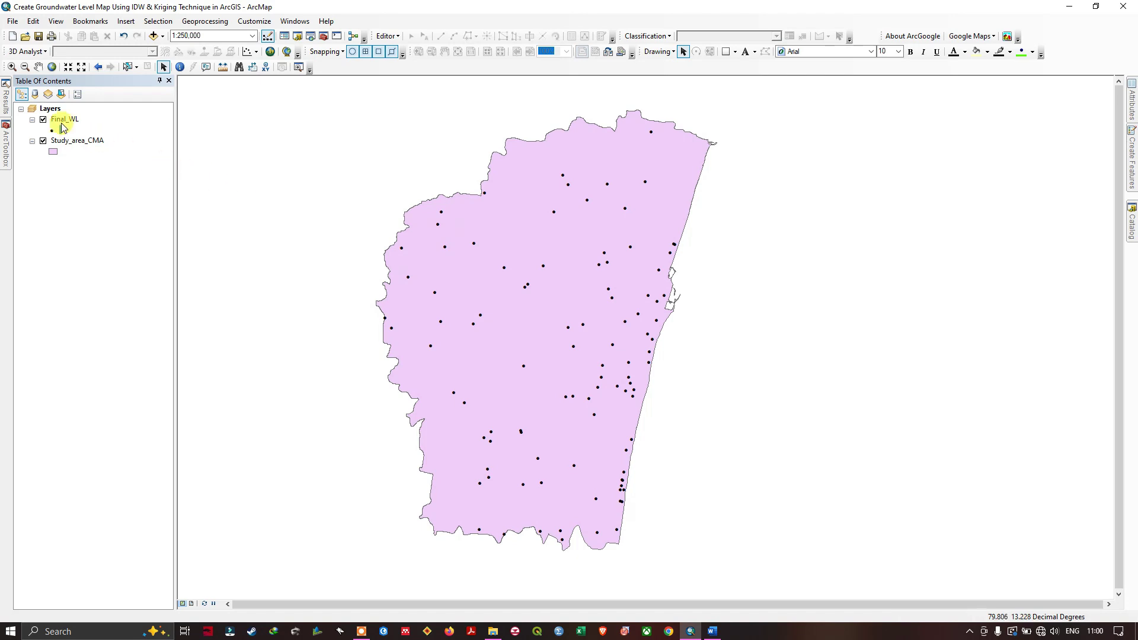
left_click(62, 129)
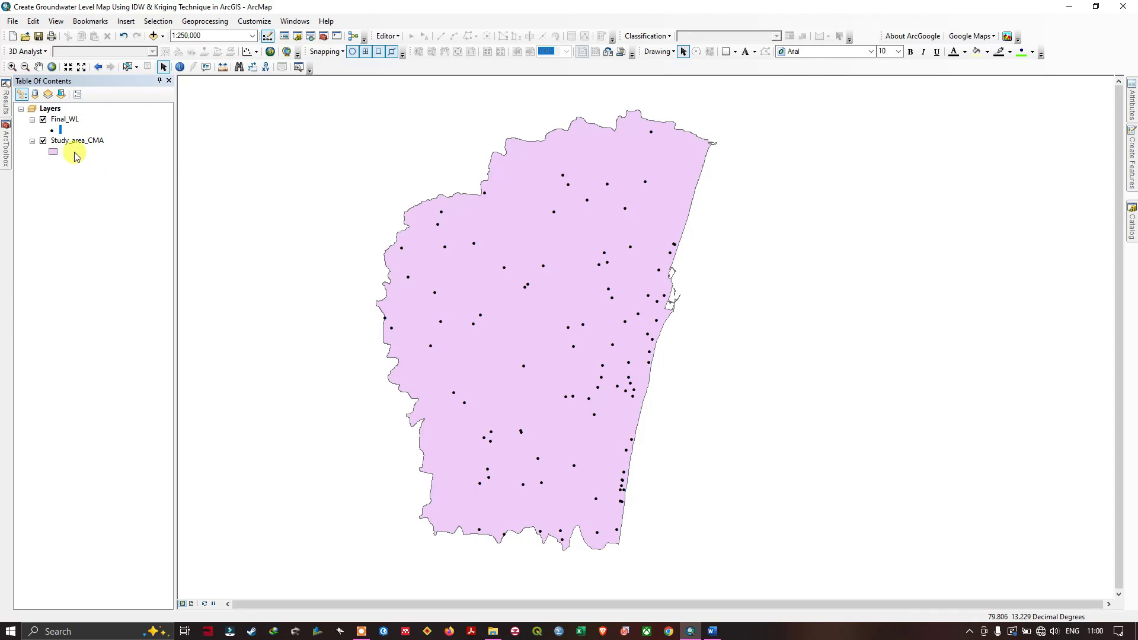
left_click(43, 141)
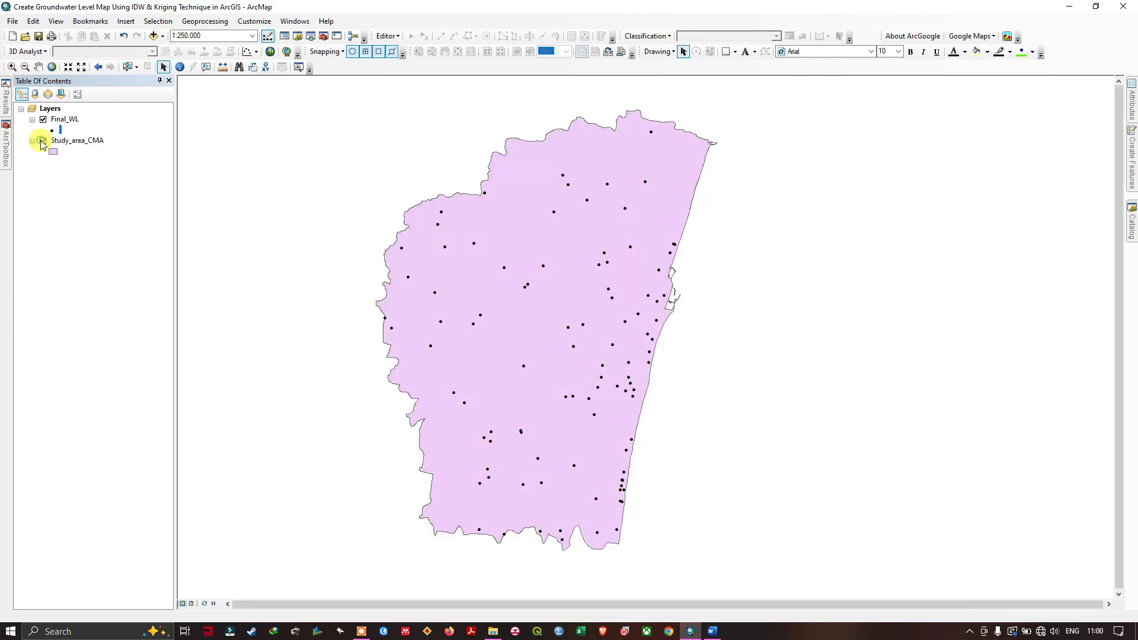
left_click(43, 141)
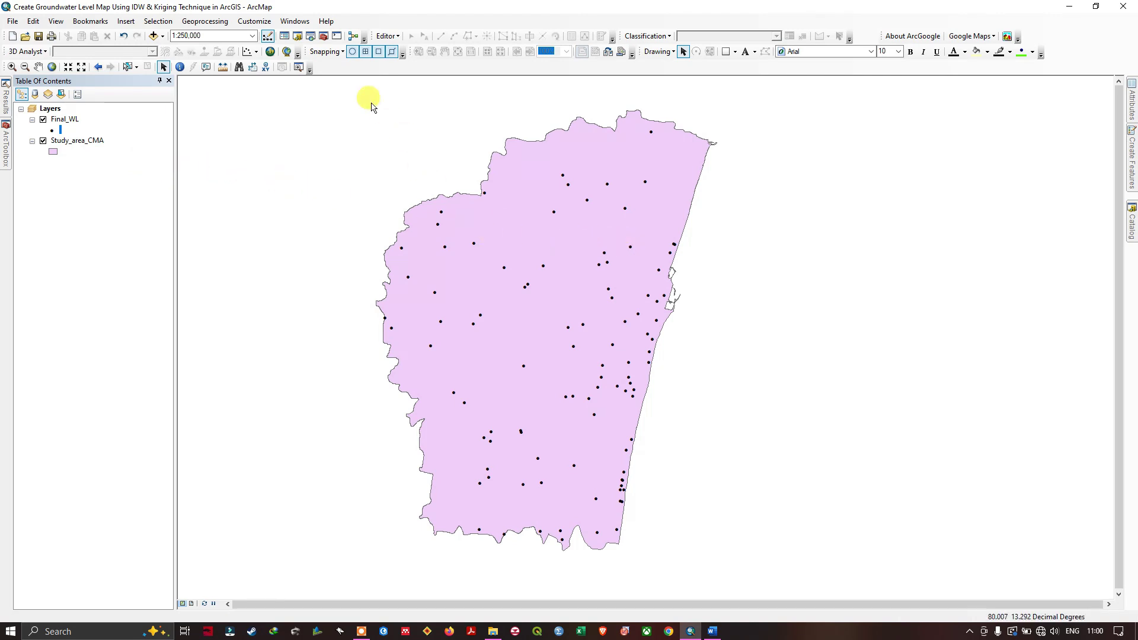
Open the IDW tool from the Spatial Analyst interpolation toolset to view its parameters and help
left_click(324, 39)
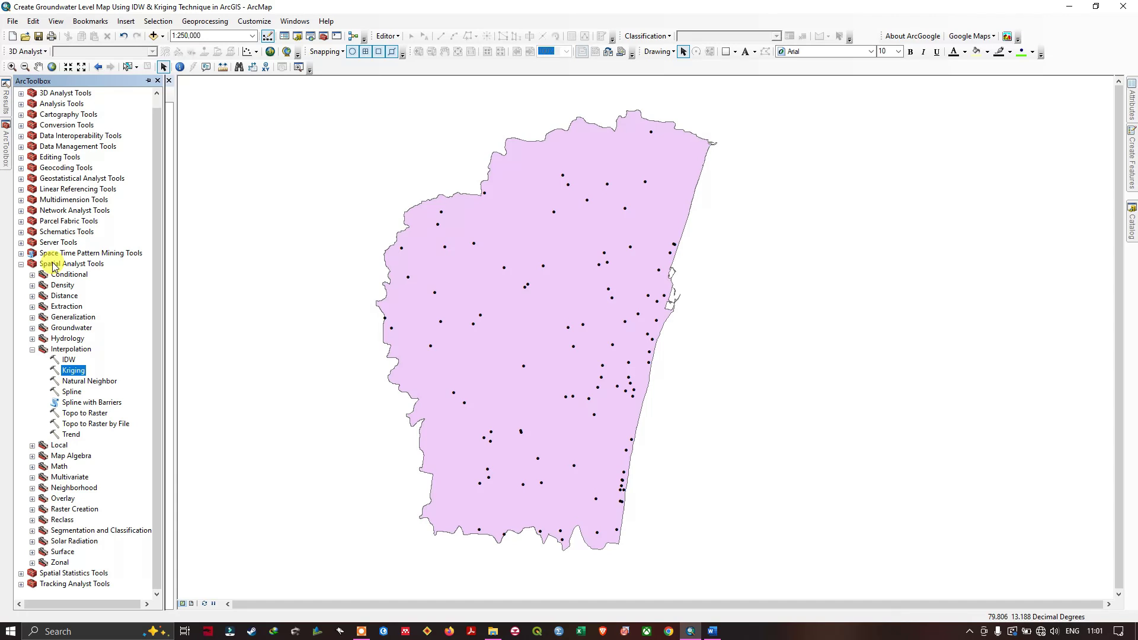
left_click(69, 360)
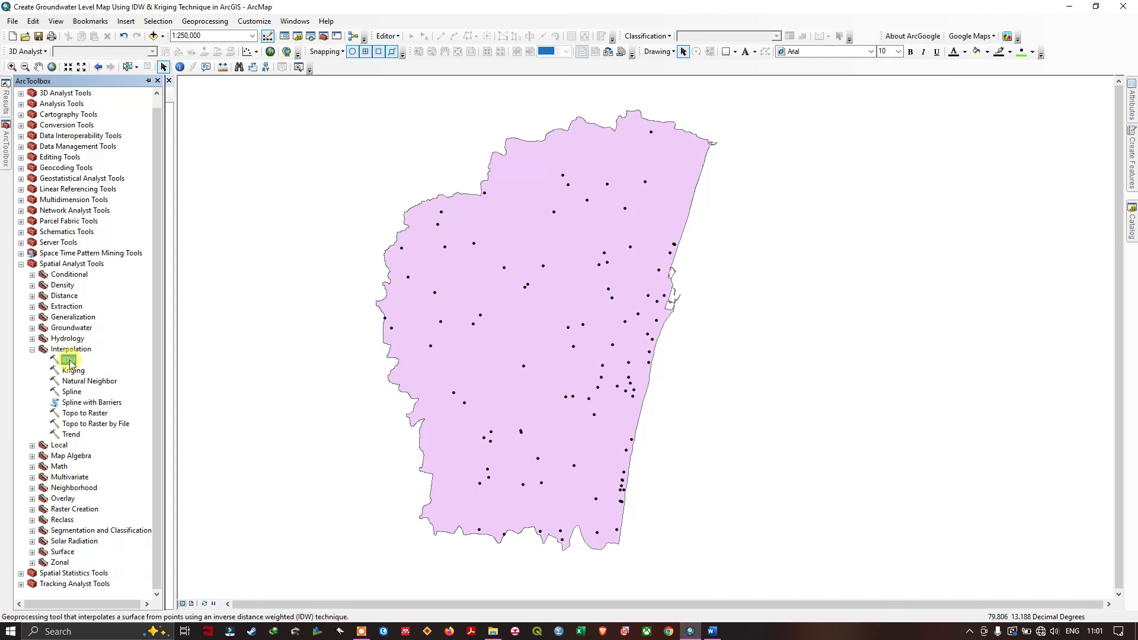
double_click(68, 359)
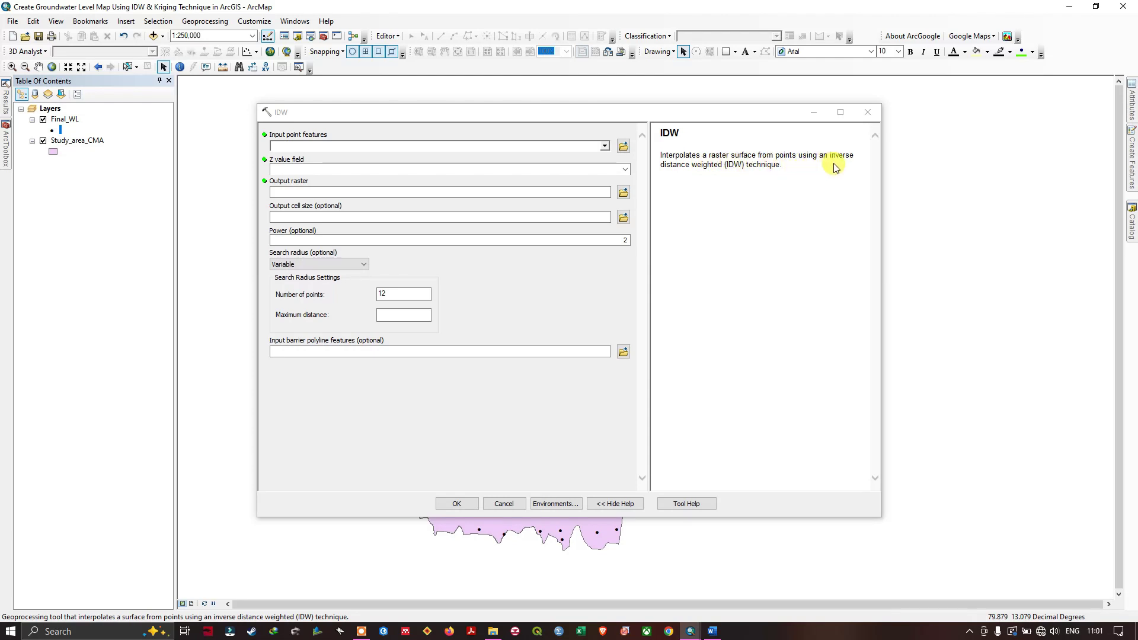
left_click(771, 169)
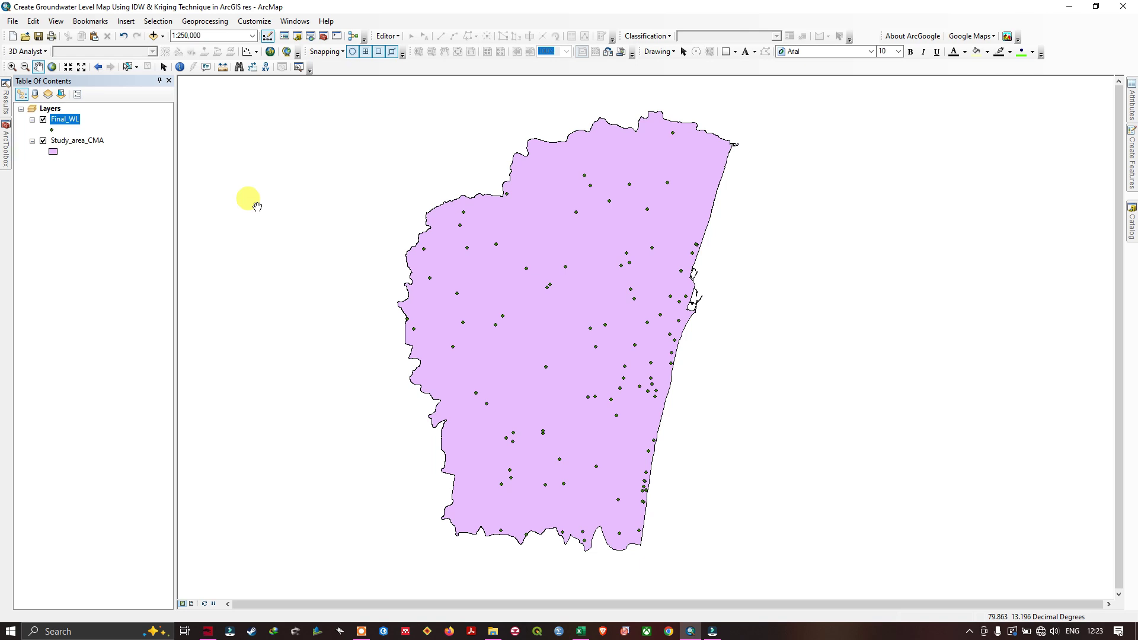
View the attribute table of the Final_WL layer, including its latitude, longitude and WL fields, and close it
right_click(67, 121)
left_click(122, 154)
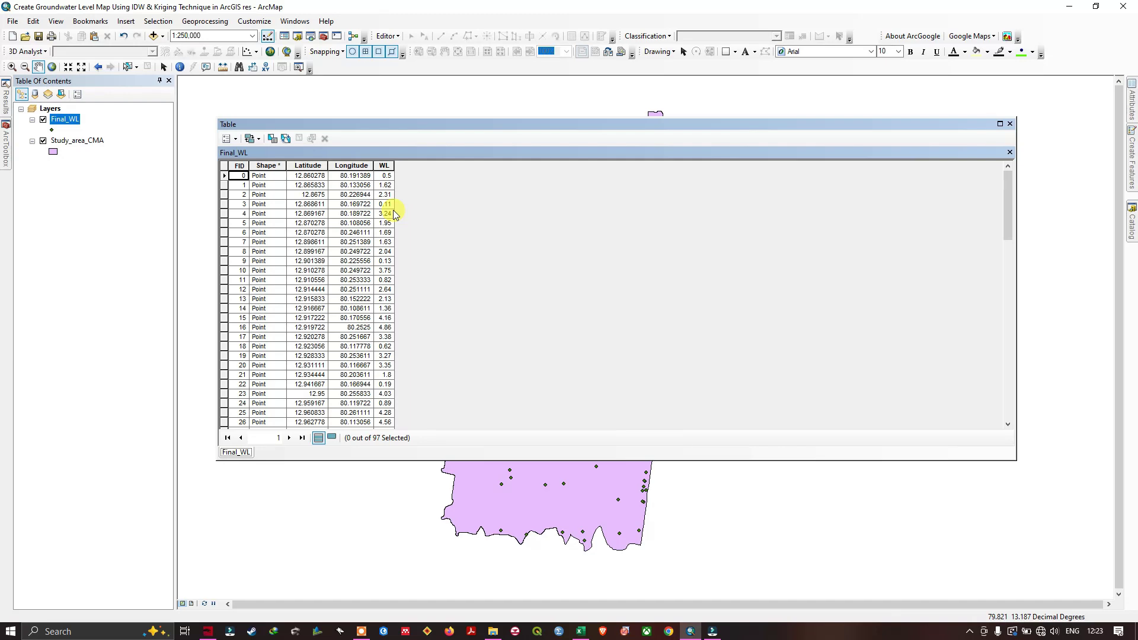
left_click(1011, 124)
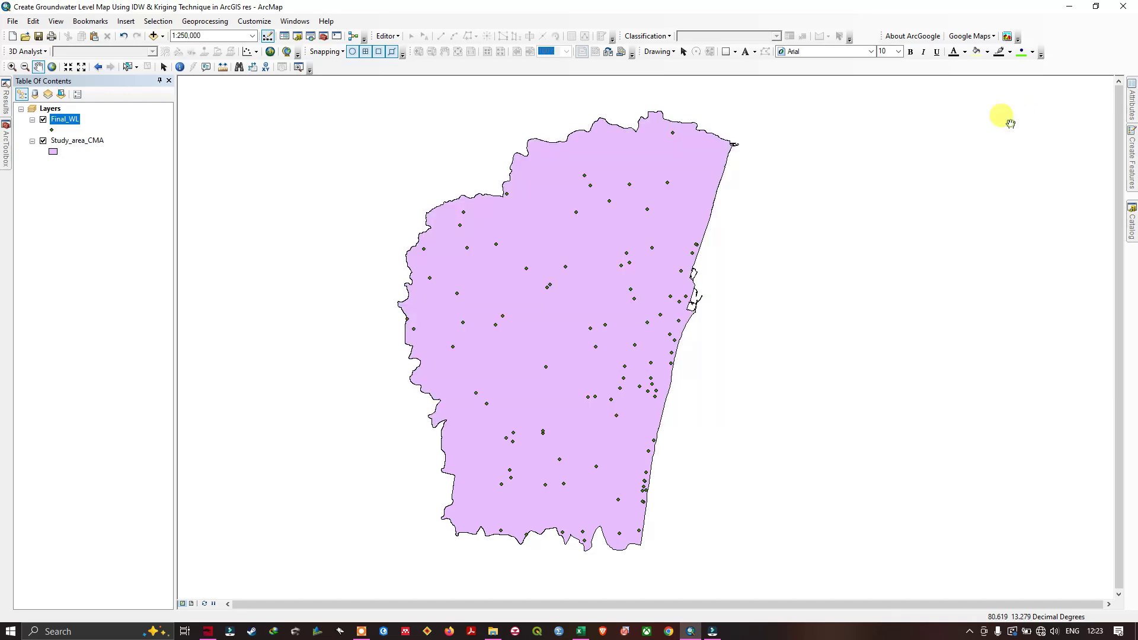
Switch to Excel and save the Water_level_data sheet as CSV (Comma delimited) in the E:\ArcGIS\mxd\Water_level folder
key("alt+Tab")
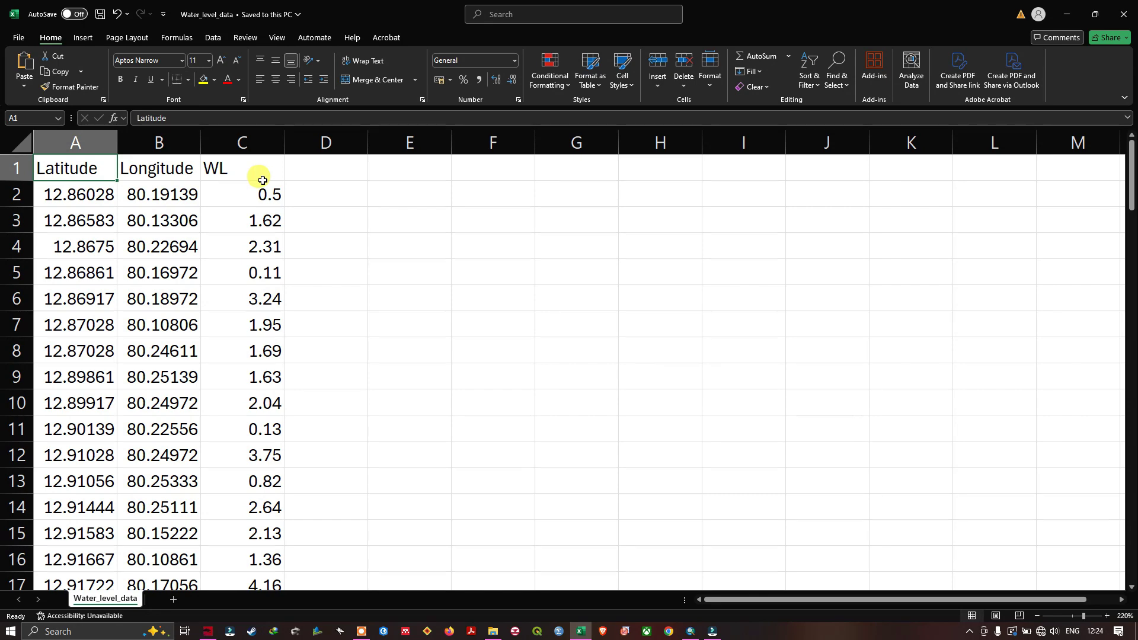
left_click(18, 37)
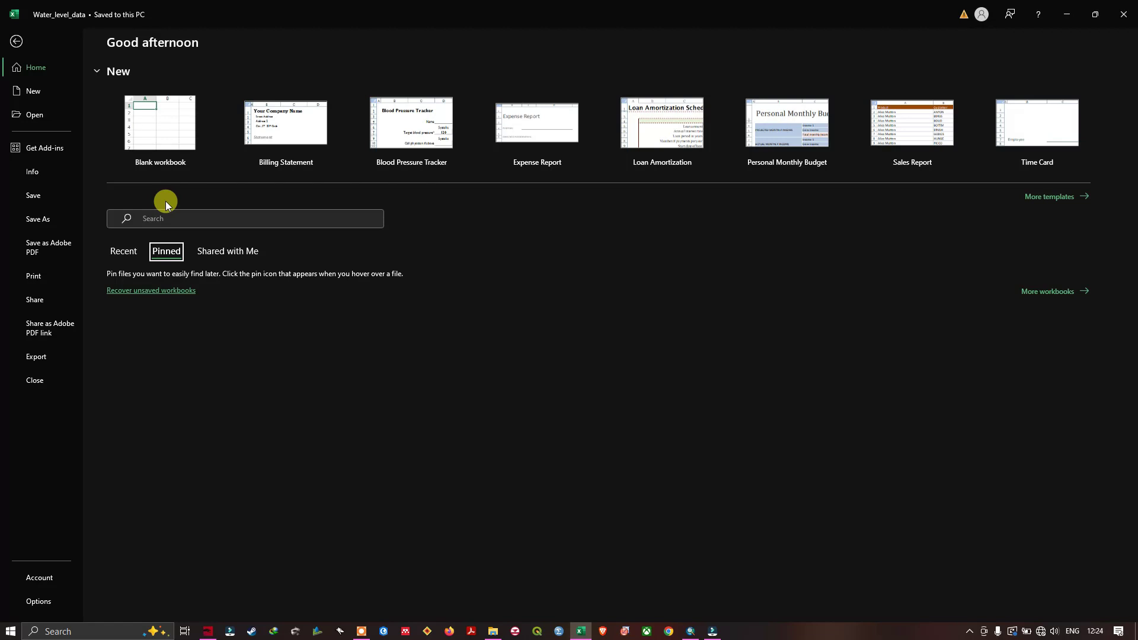
left_click(42, 224)
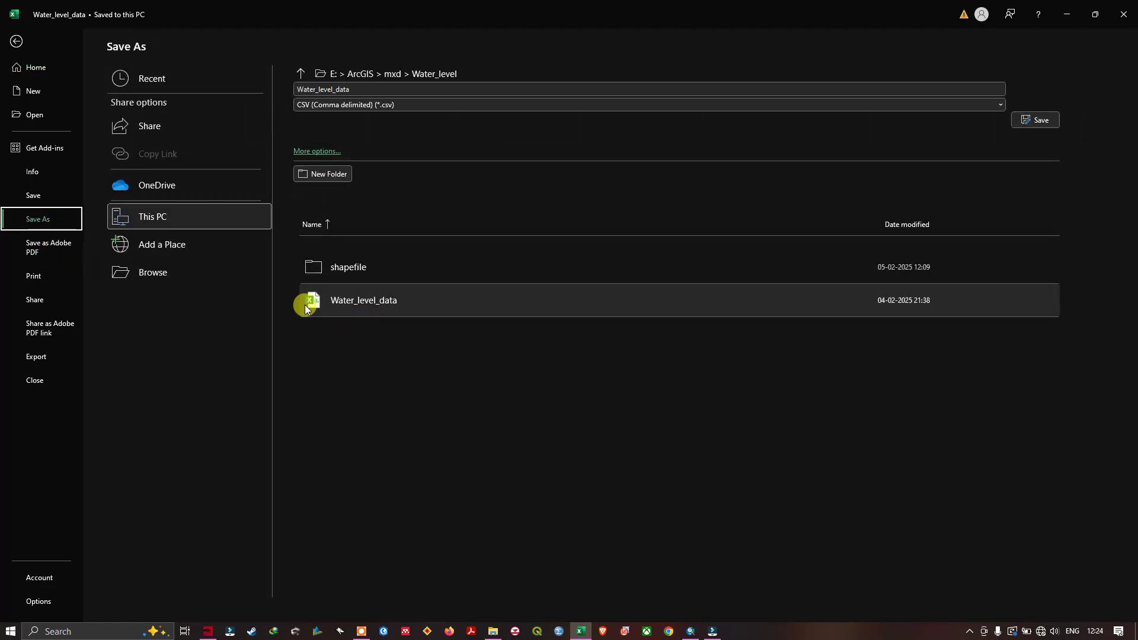
left_click(155, 273)
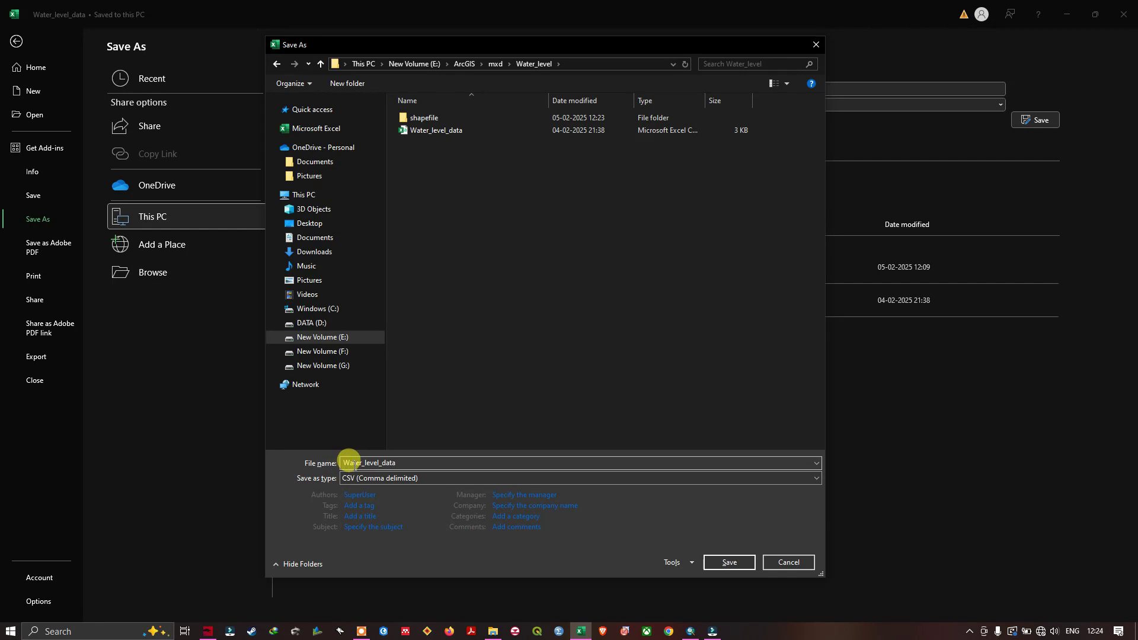
left_click(409, 481)
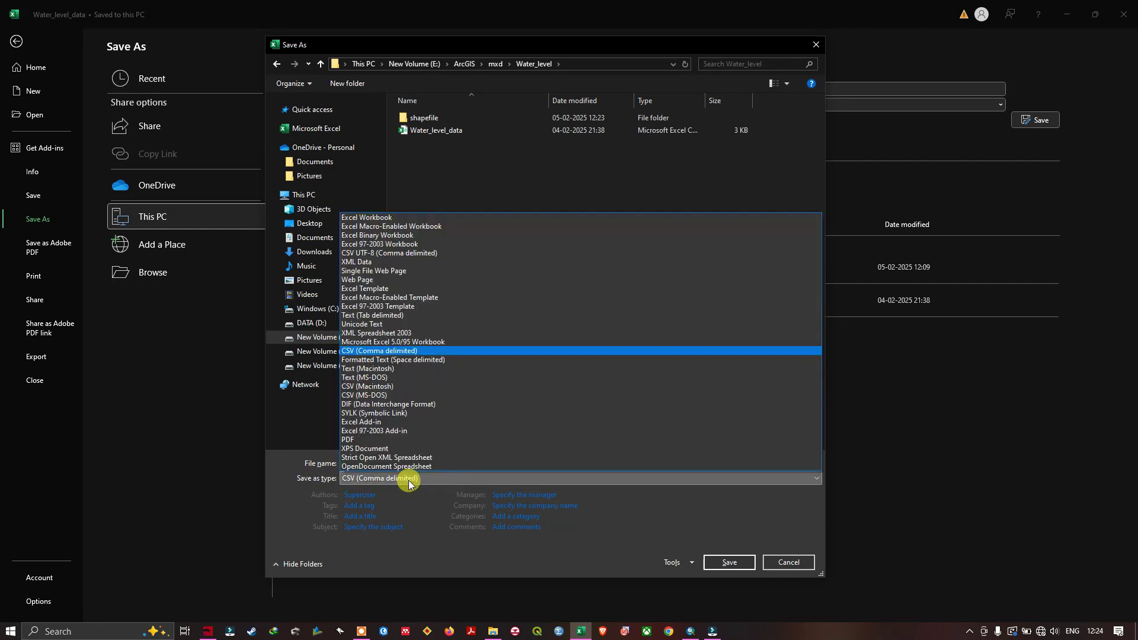
left_click(400, 352)
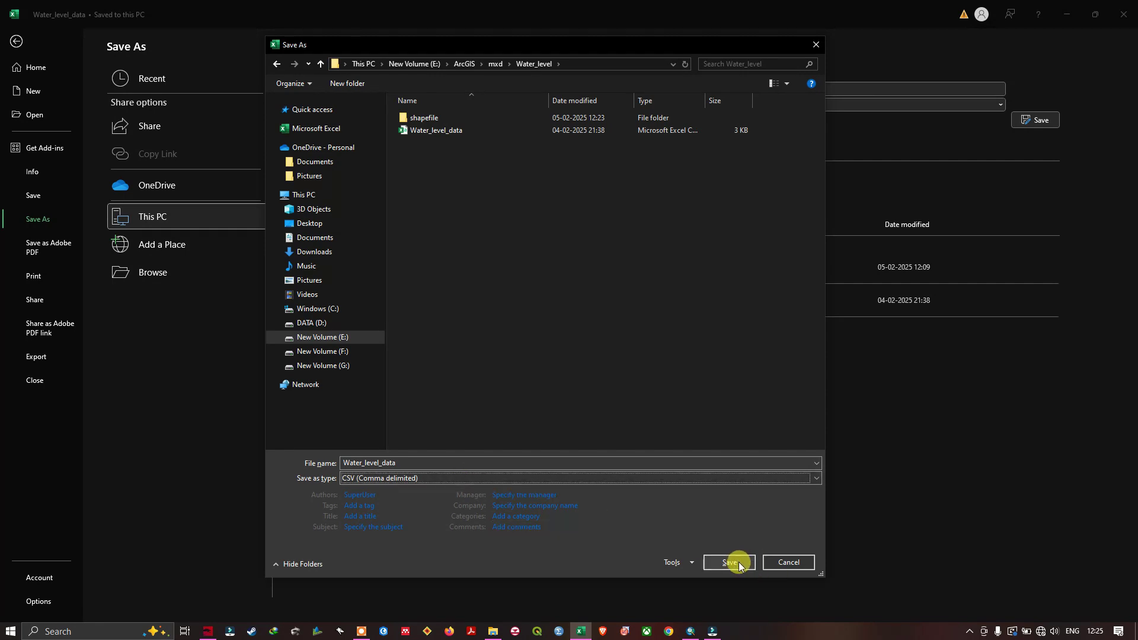
left_click(449, 137)
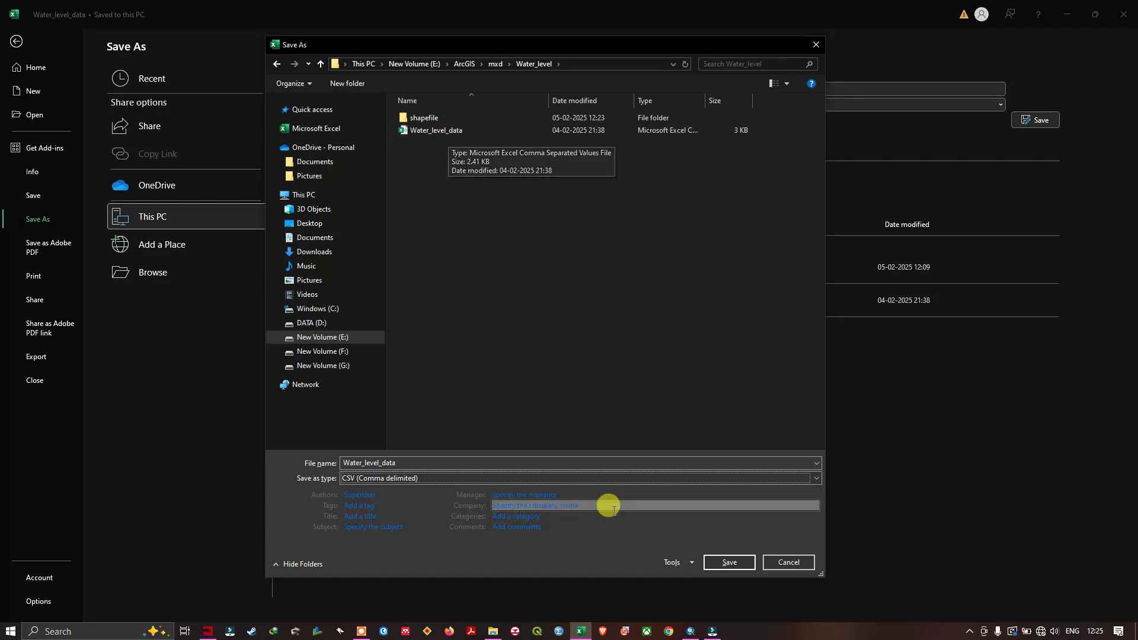
left_click(750, 564)
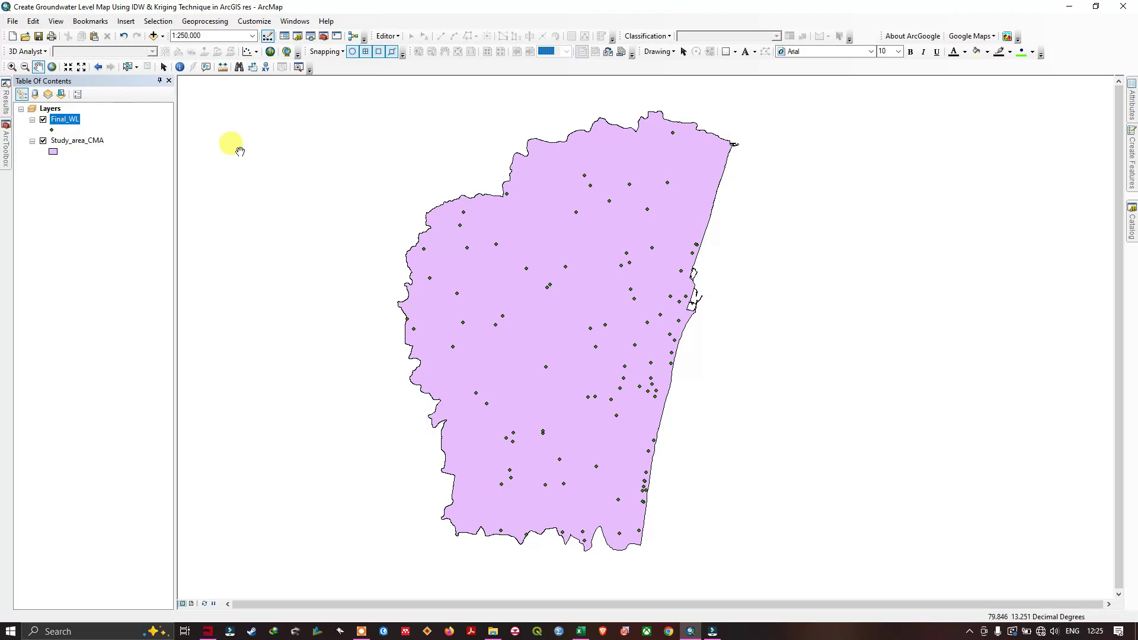
In ArcMap, start adding data and connect to the E:\ArcGIS\mxd folder
left_click(164, 37)
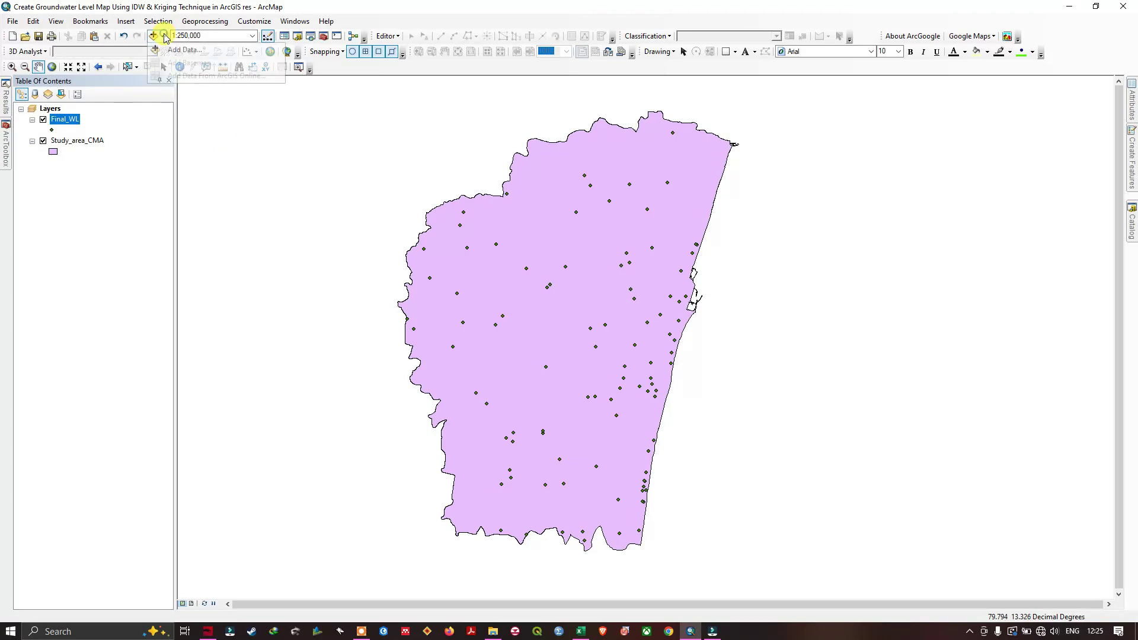
left_click(196, 54)
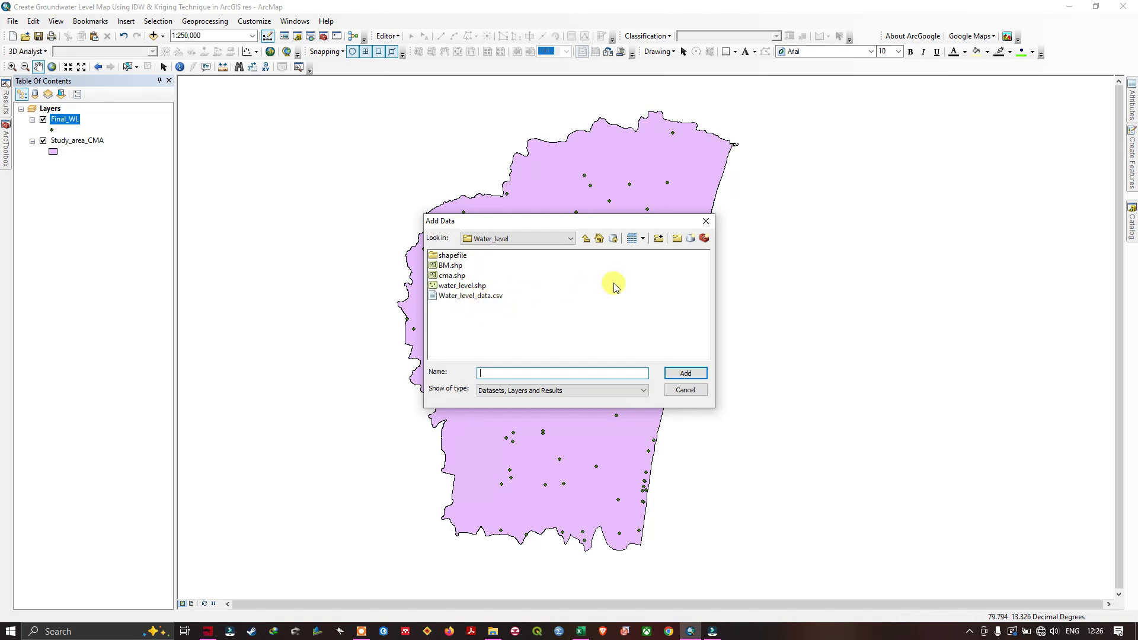
left_click(662, 243)
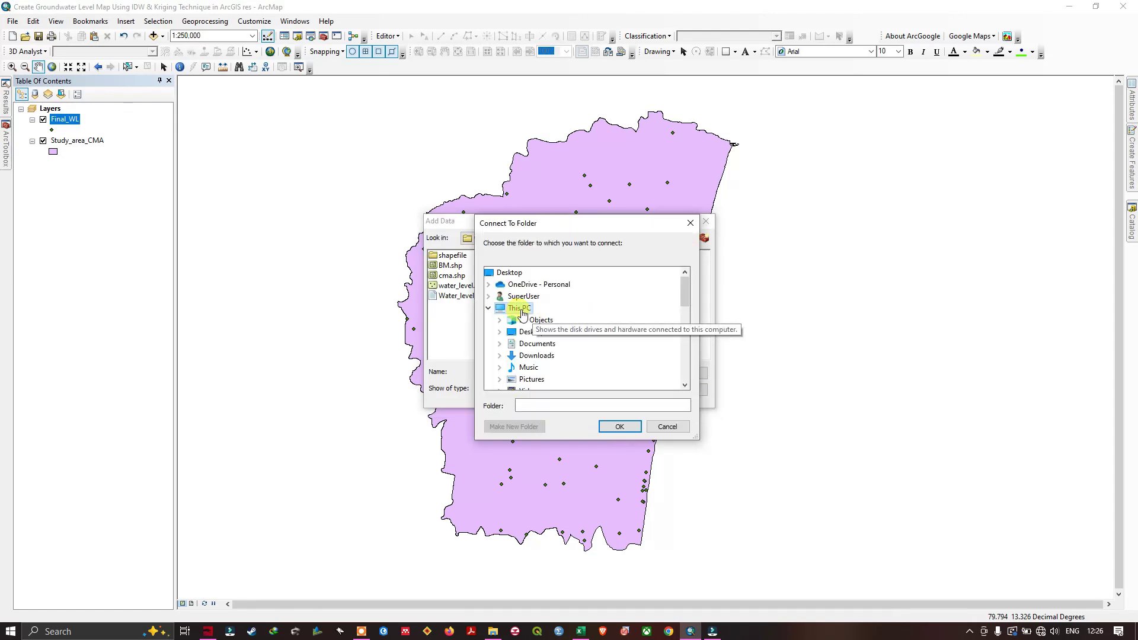
scroll(542, 320, "down", 2)
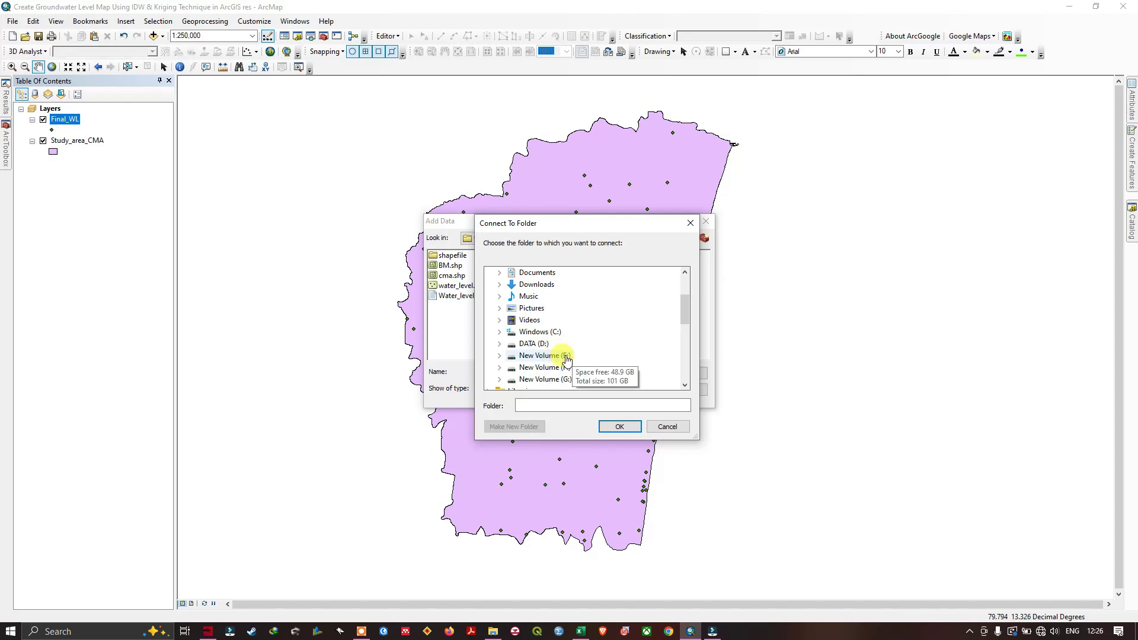
left_click(544, 356)
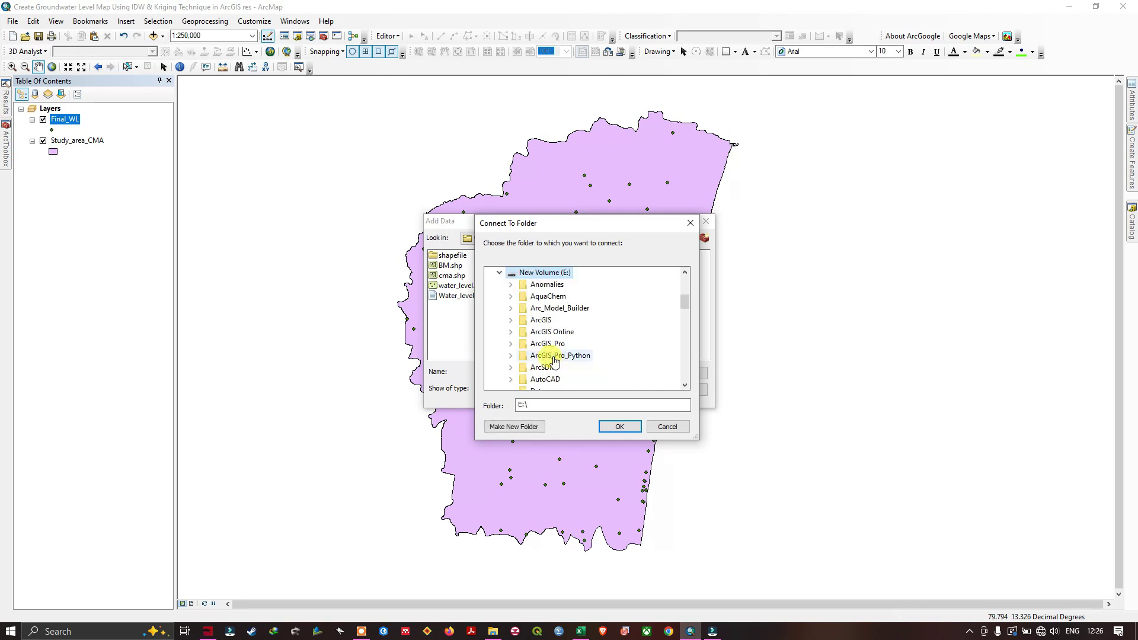
left_click(534, 355)
left_click(620, 427)
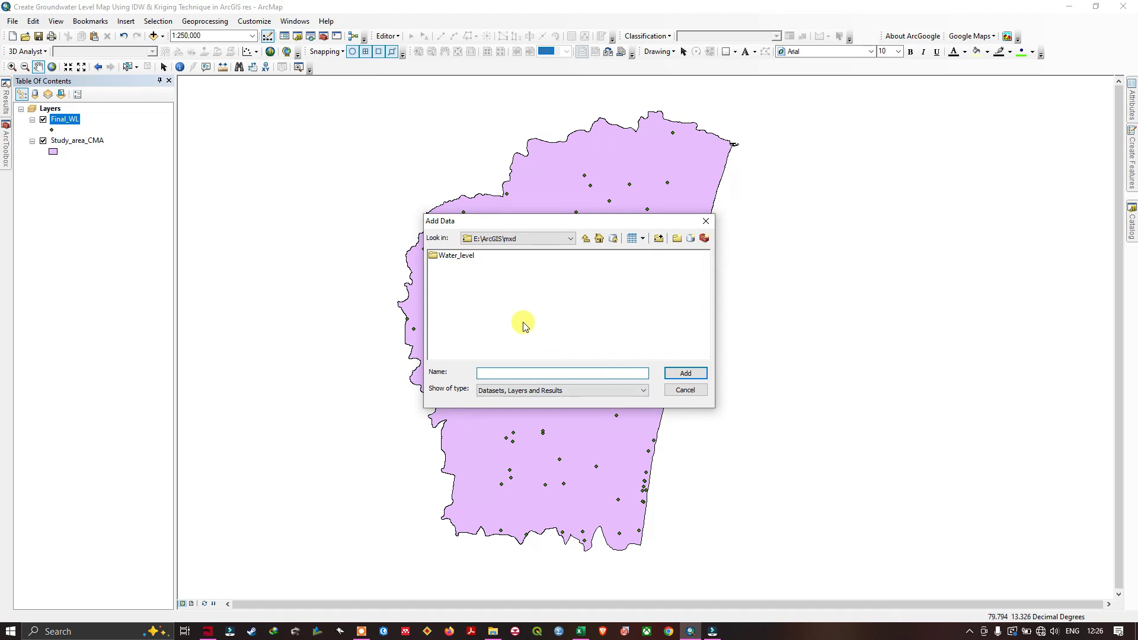
Add Water_level_data.csv from the Water_level folder to the map
double_click(455, 255)
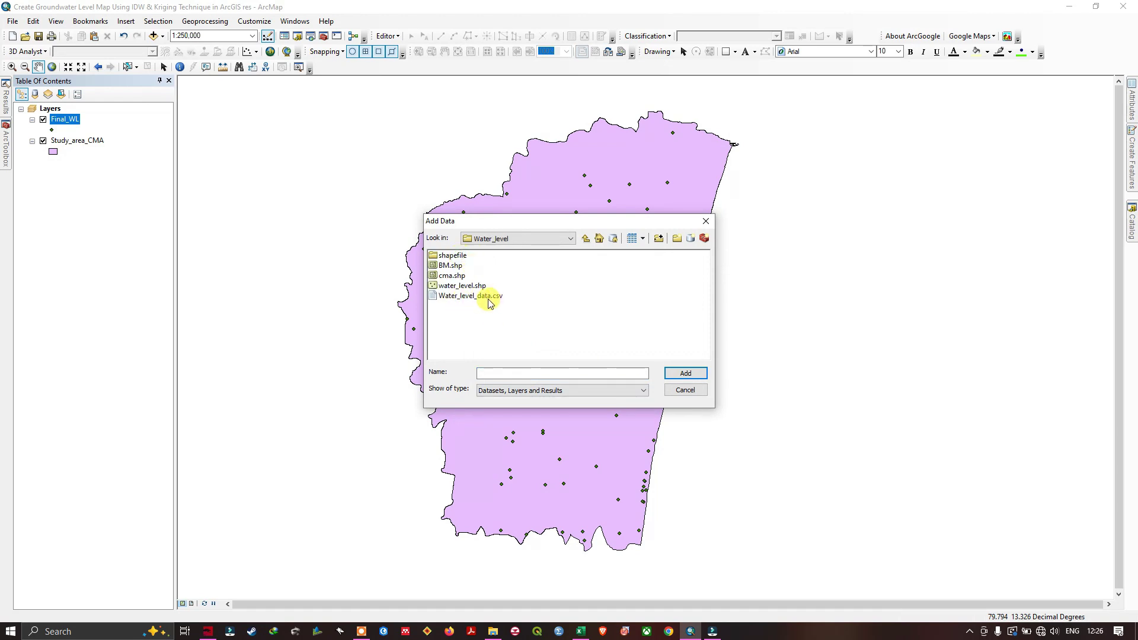
left_click(488, 298)
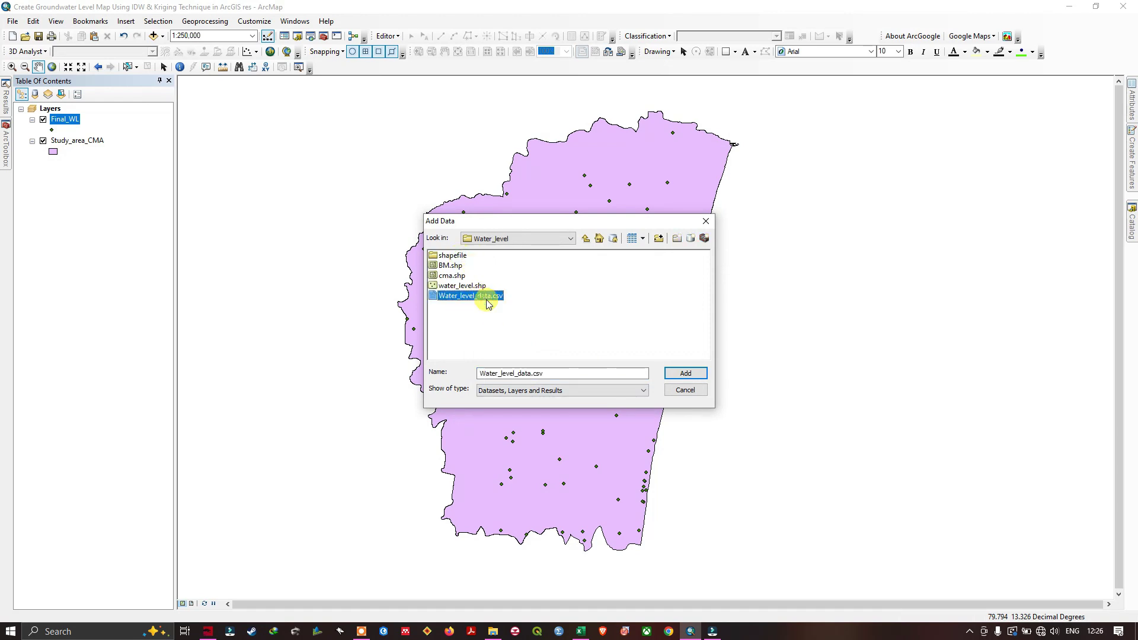
left_click(694, 372)
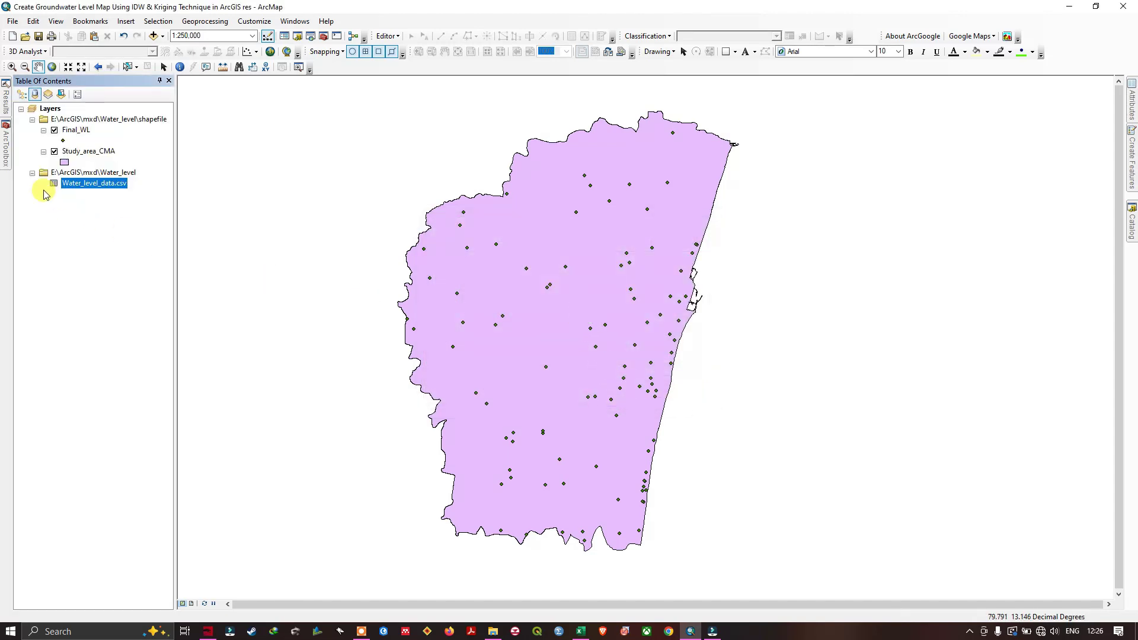
Set up Display XY Data for the Water_level_data.csv table with Longitude as the X field and Latitude as the Y field
right_click(98, 185)
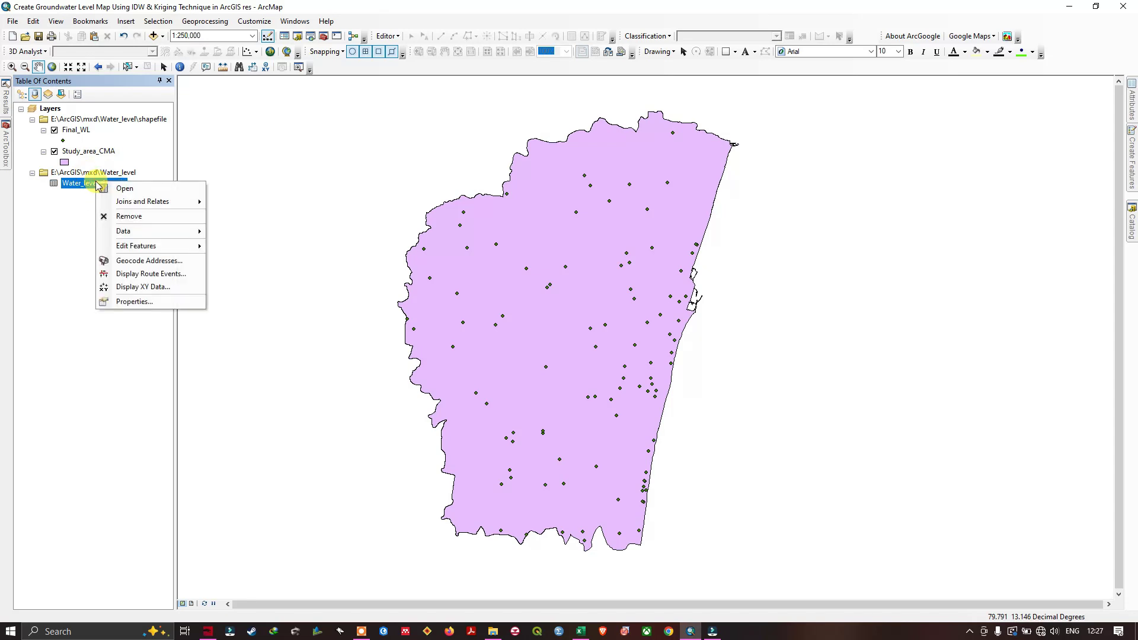
left_click(169, 288)
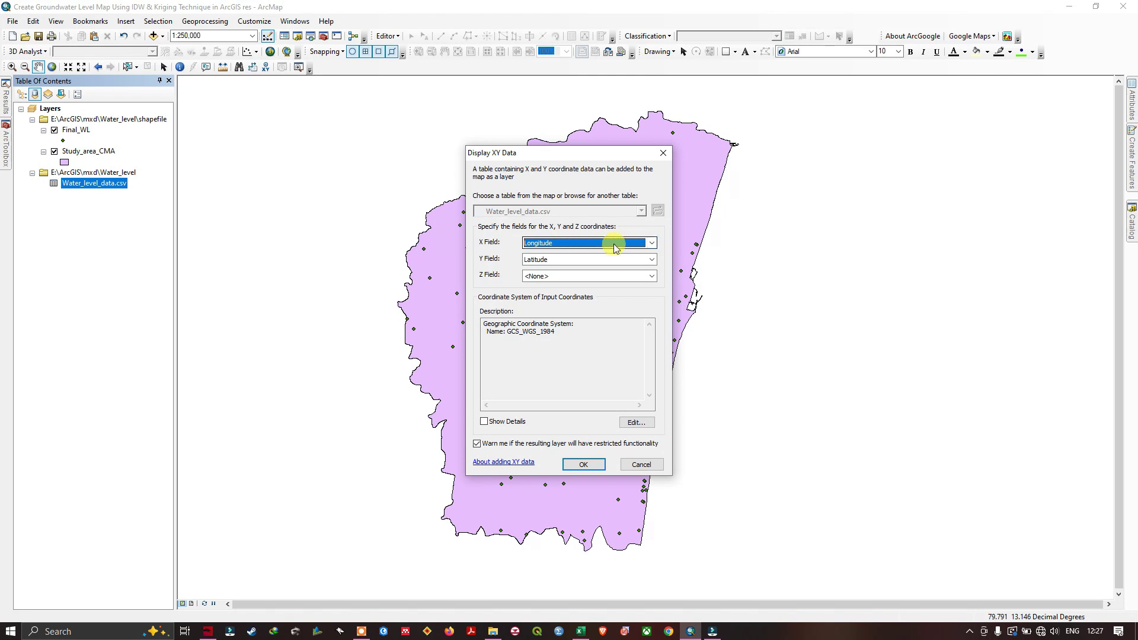
left_click(652, 259)
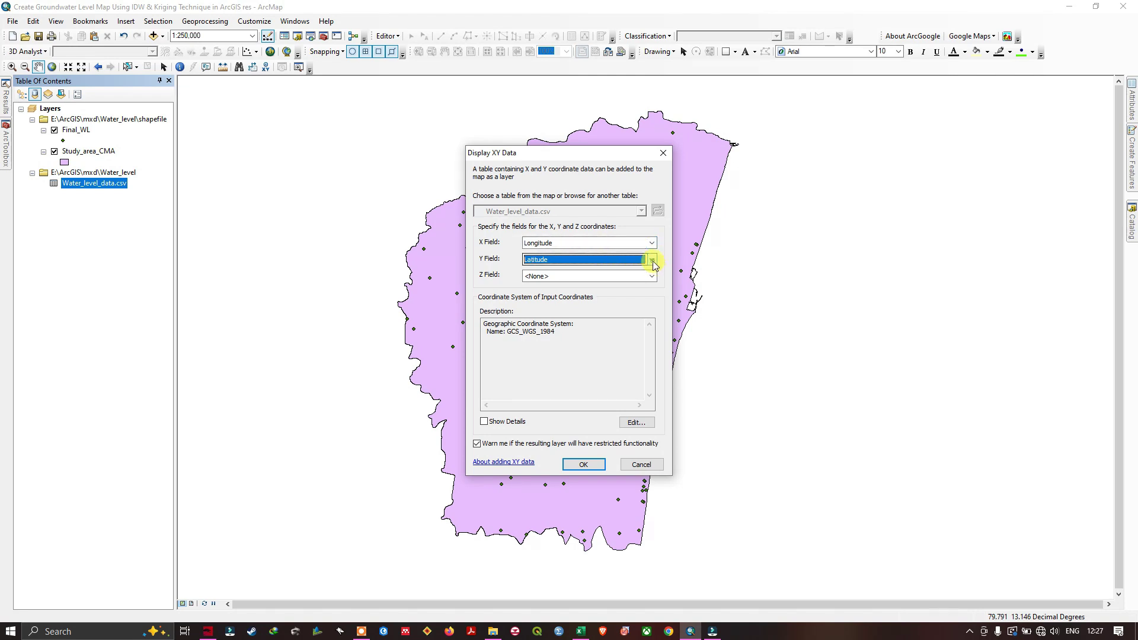
left_click(549, 271)
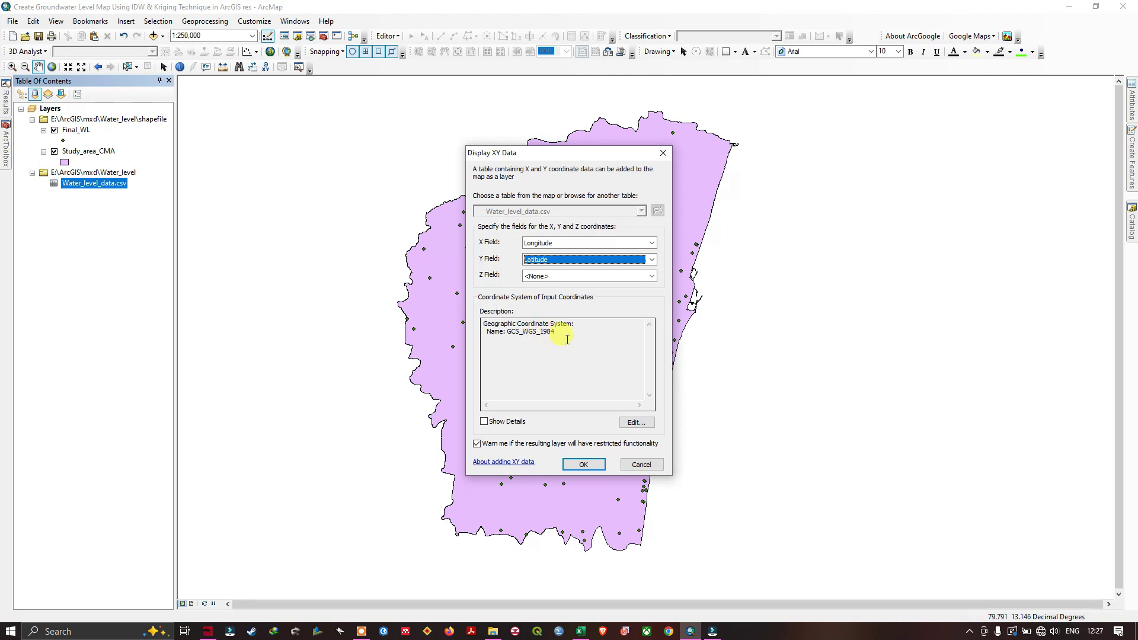
Set the input coordinate system to geographic WGS 1984 and create the XY point layer from the Water_level_data.csv table
left_click(637, 424)
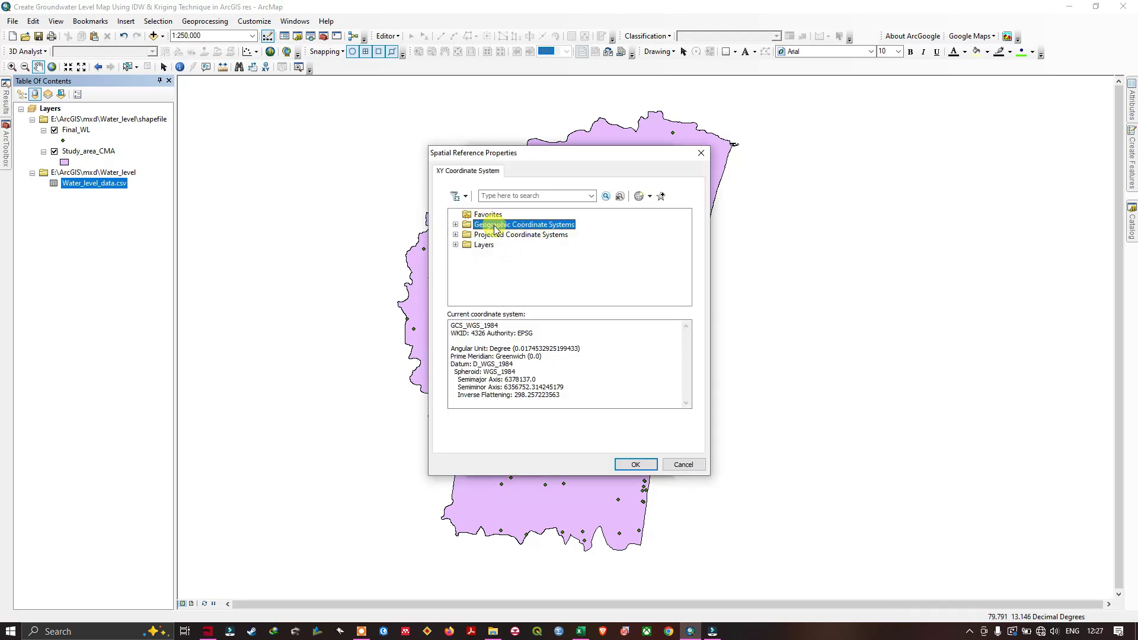
left_click(455, 224)
scroll(579, 229, "down", 2)
double_click(495, 294)
scroll(521, 305, "down", 1)
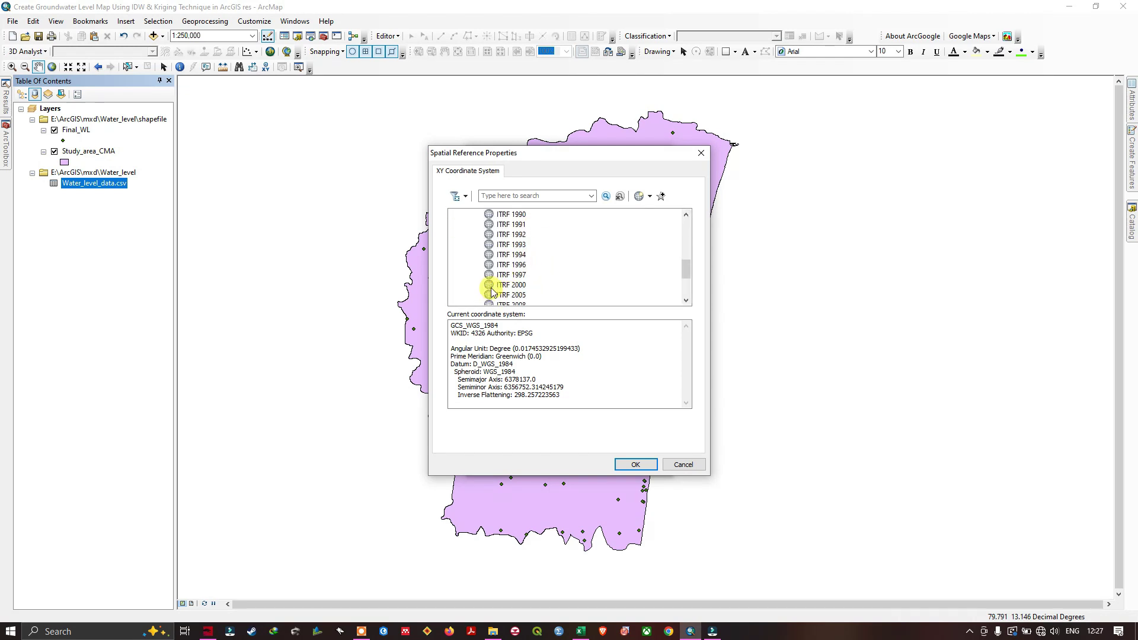
scroll(491, 282, "up", 1)
scroll(498, 278, "down", 5)
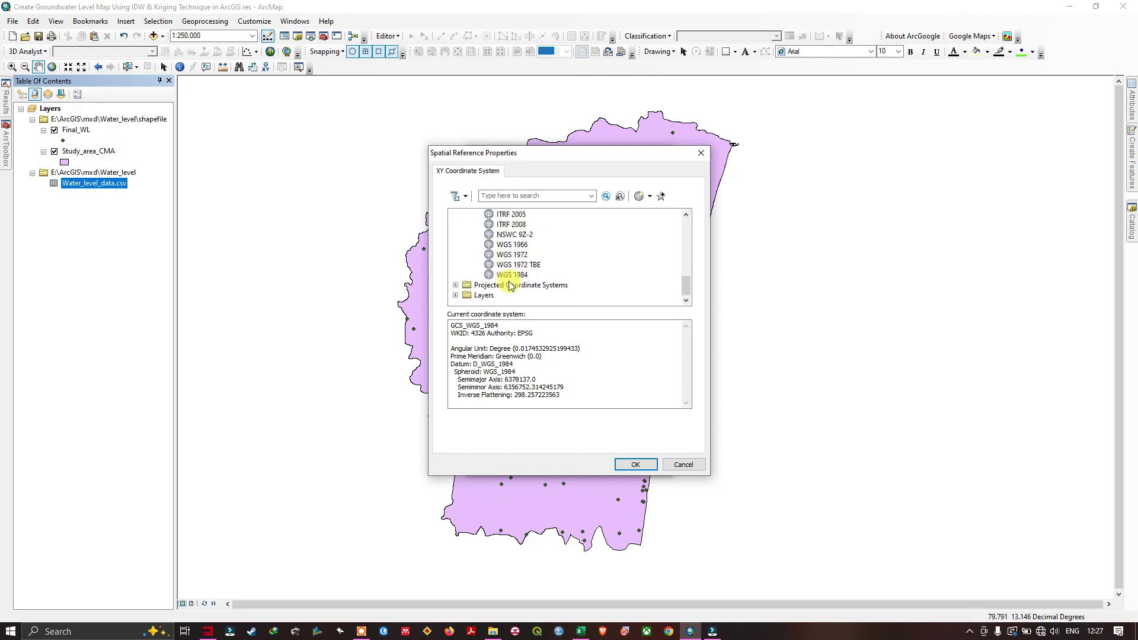
left_click(513, 275)
left_click(635, 465)
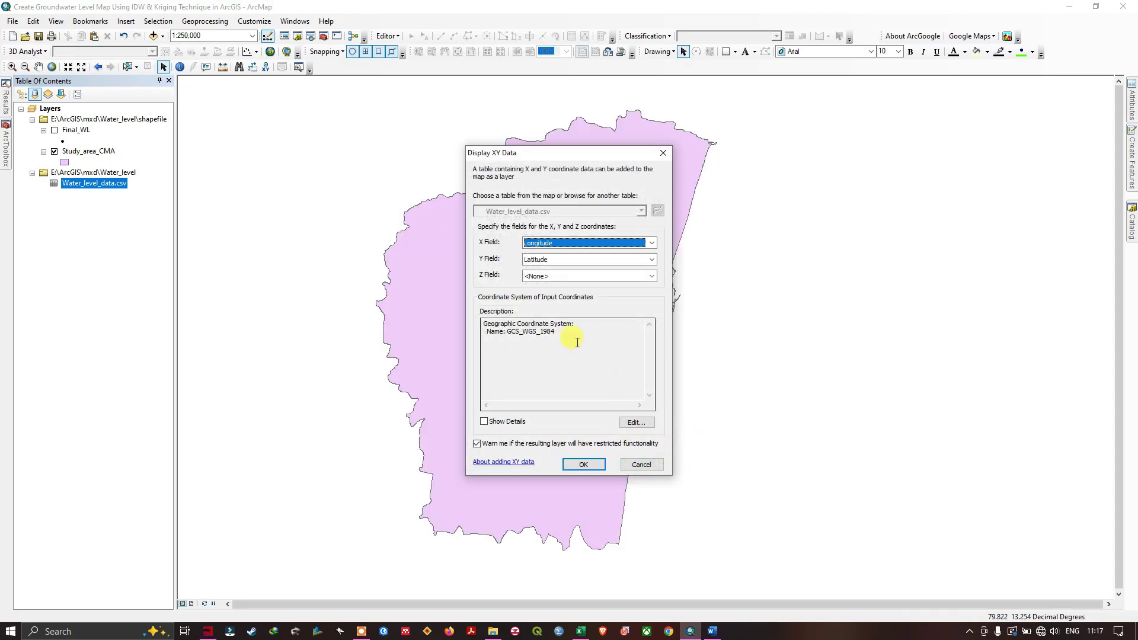
left_click(592, 465)
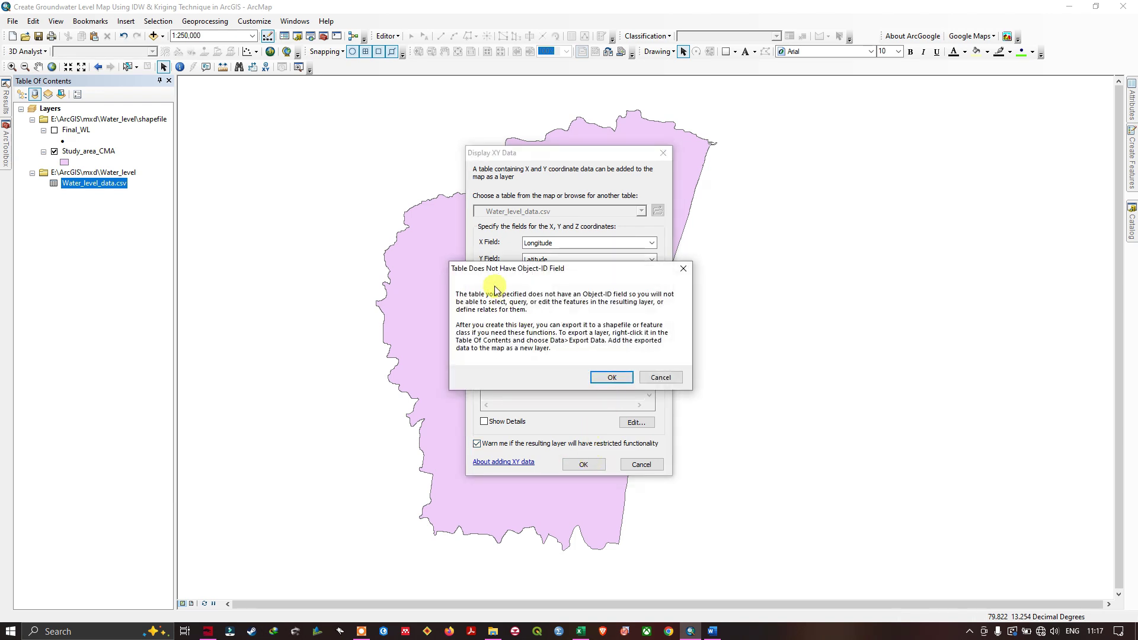
left_click(613, 379)
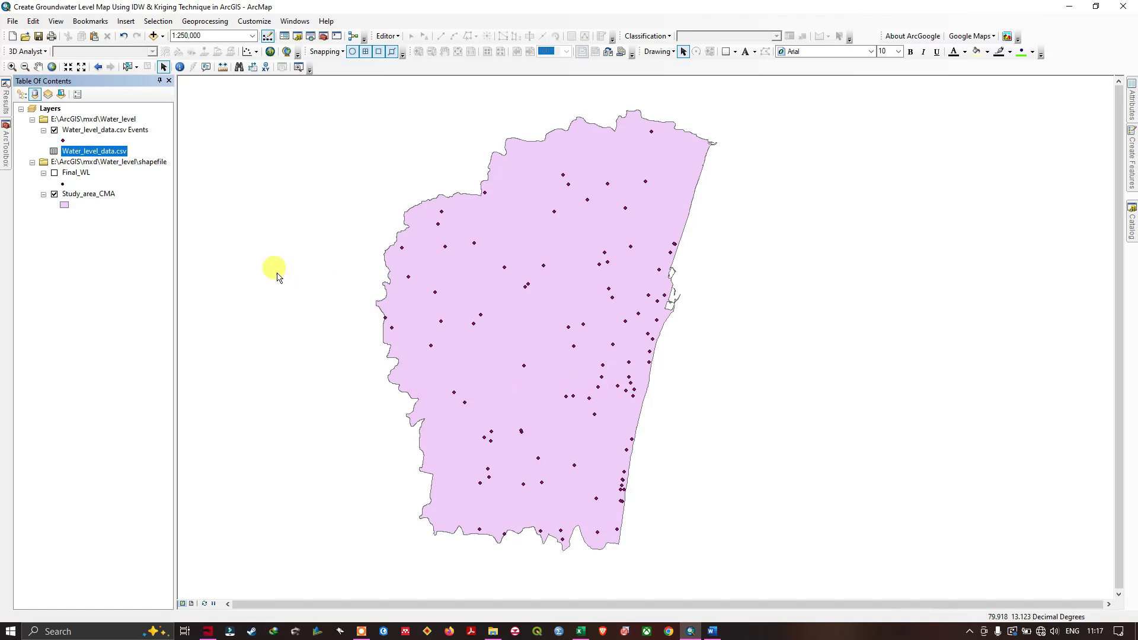
Export all features of the Water_level_data.csv Events layer as Final_WL1.shp in the shapefile folder and add it to the map
right_click(96, 131)
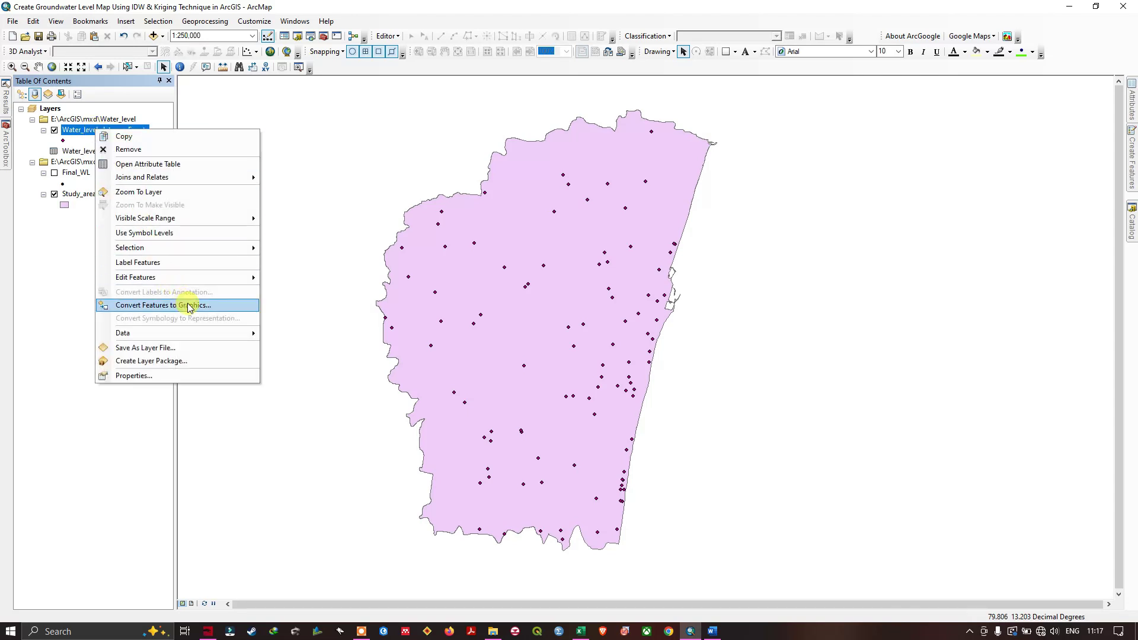
mouse_move(211, 329)
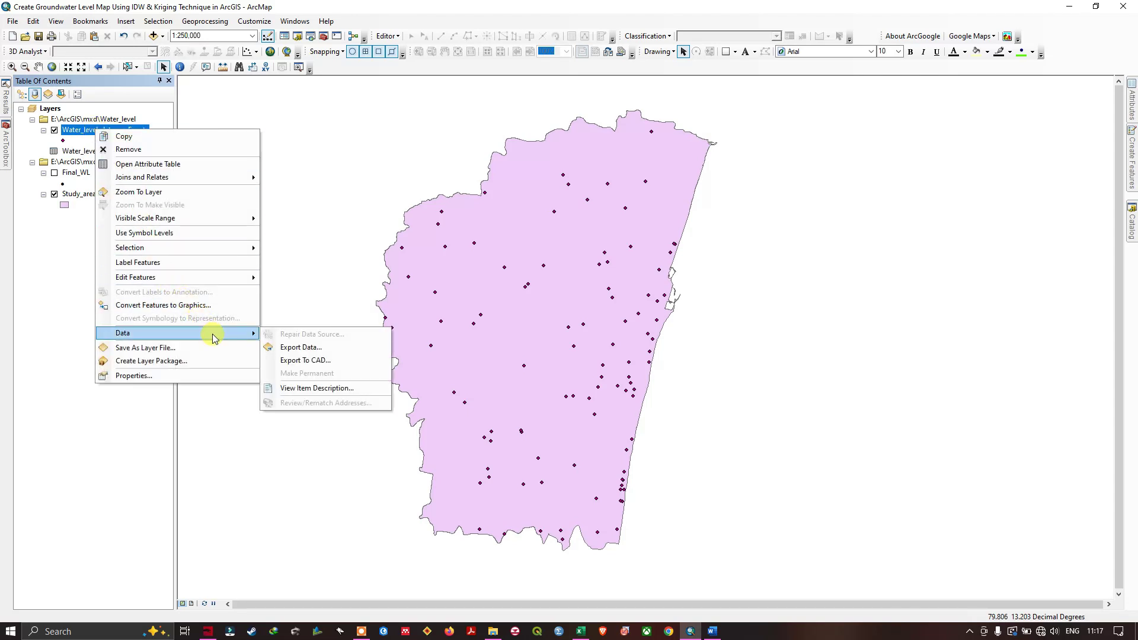
left_click(290, 349)
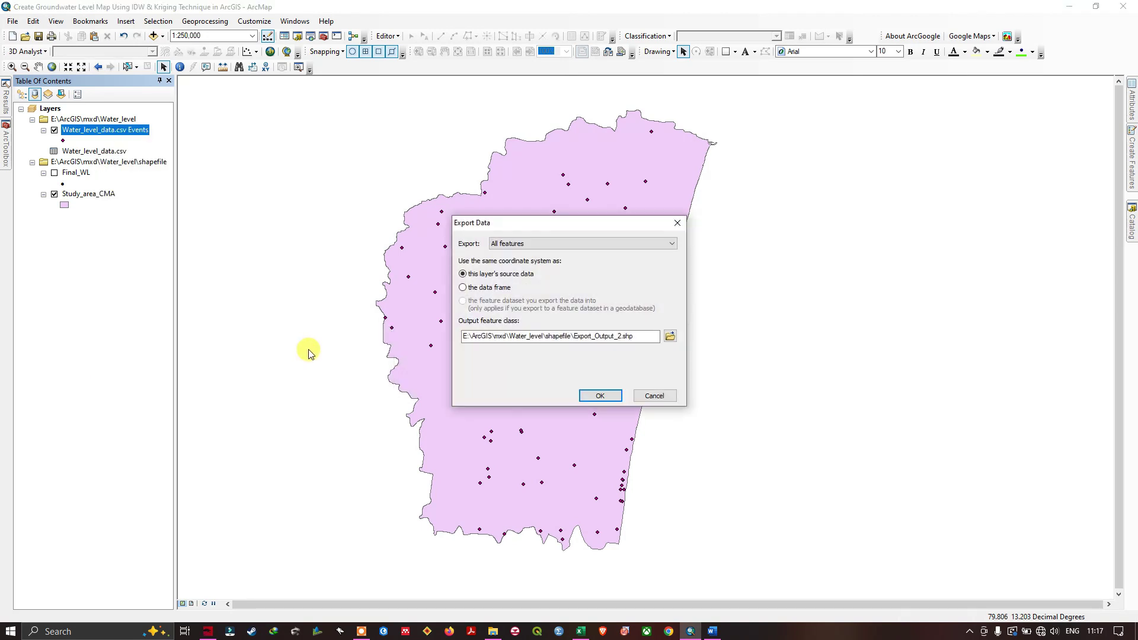
left_click(671, 337)
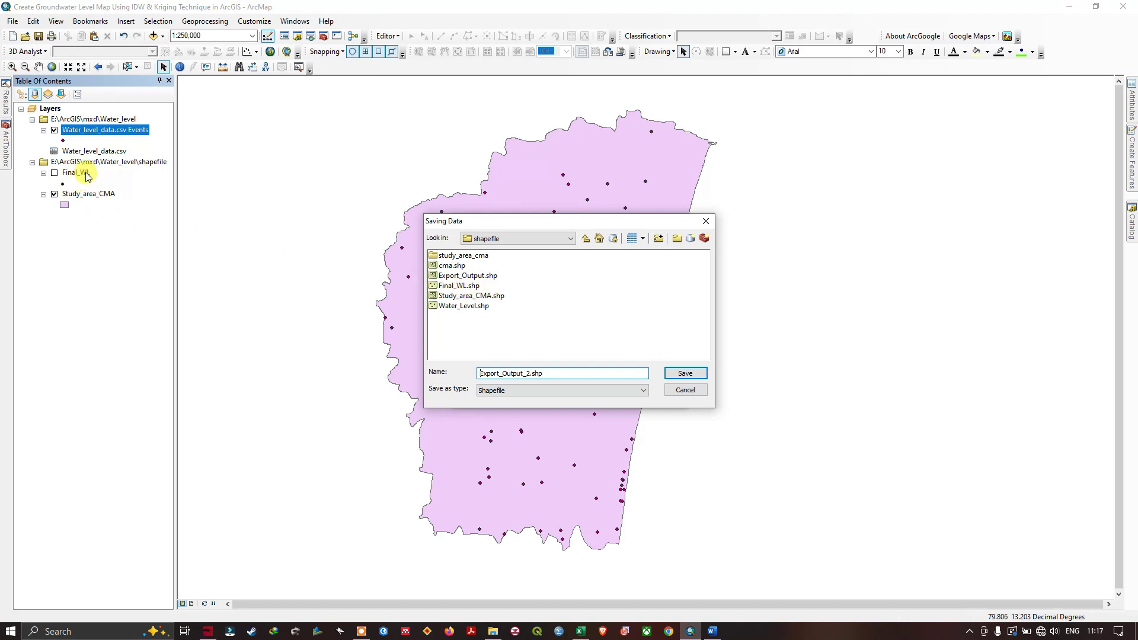
left_click(530, 373)
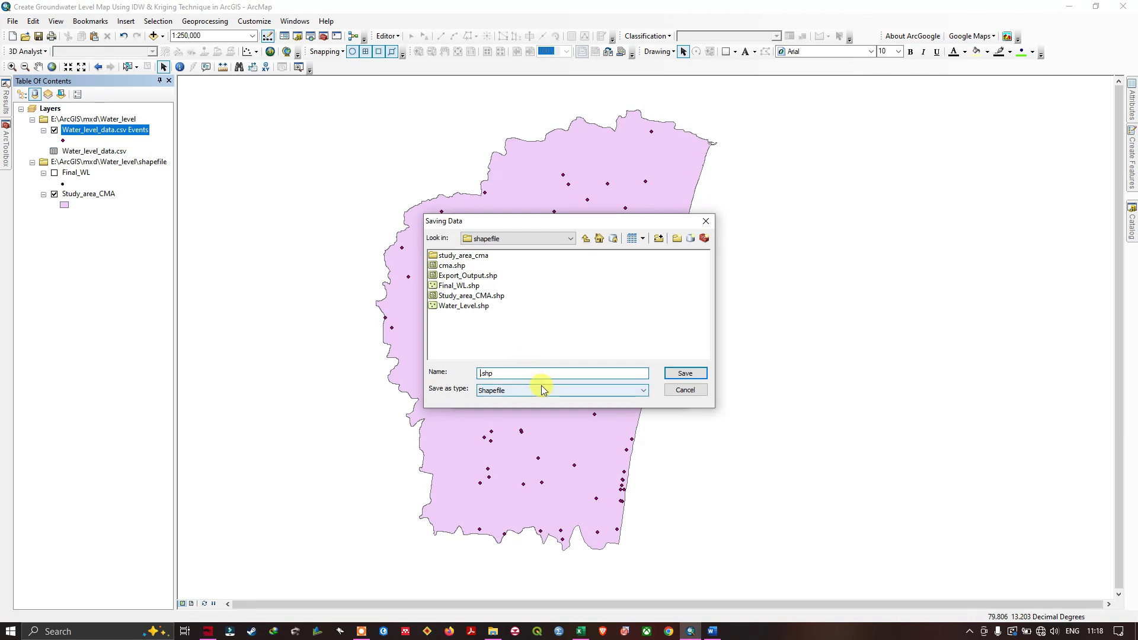
type("Final_WL1")
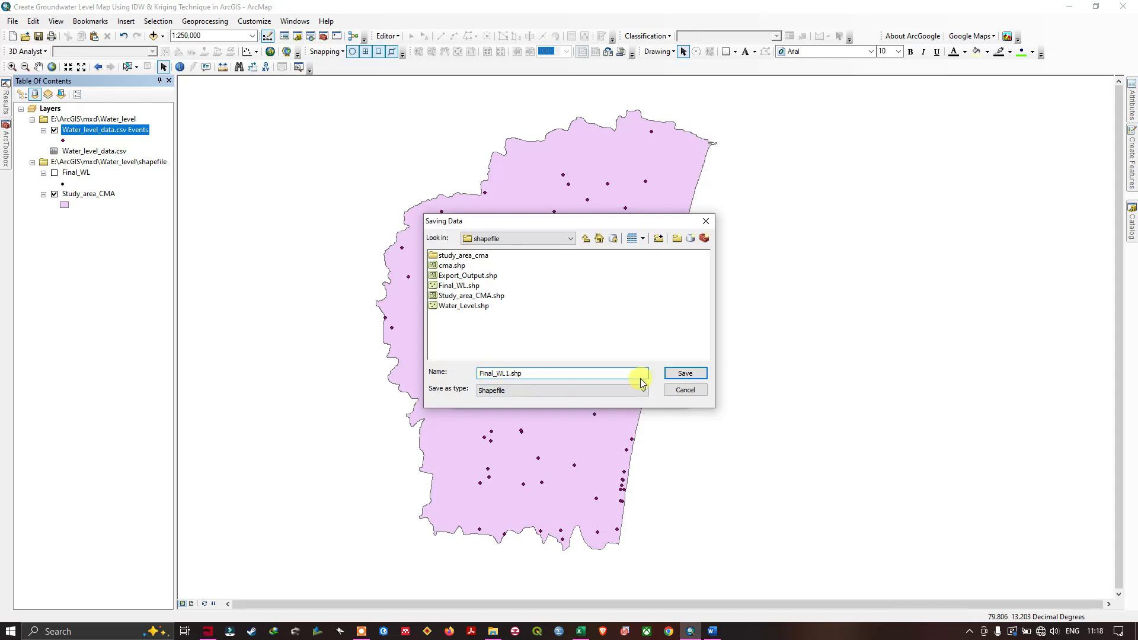
left_click(684, 375)
left_click(600, 396)
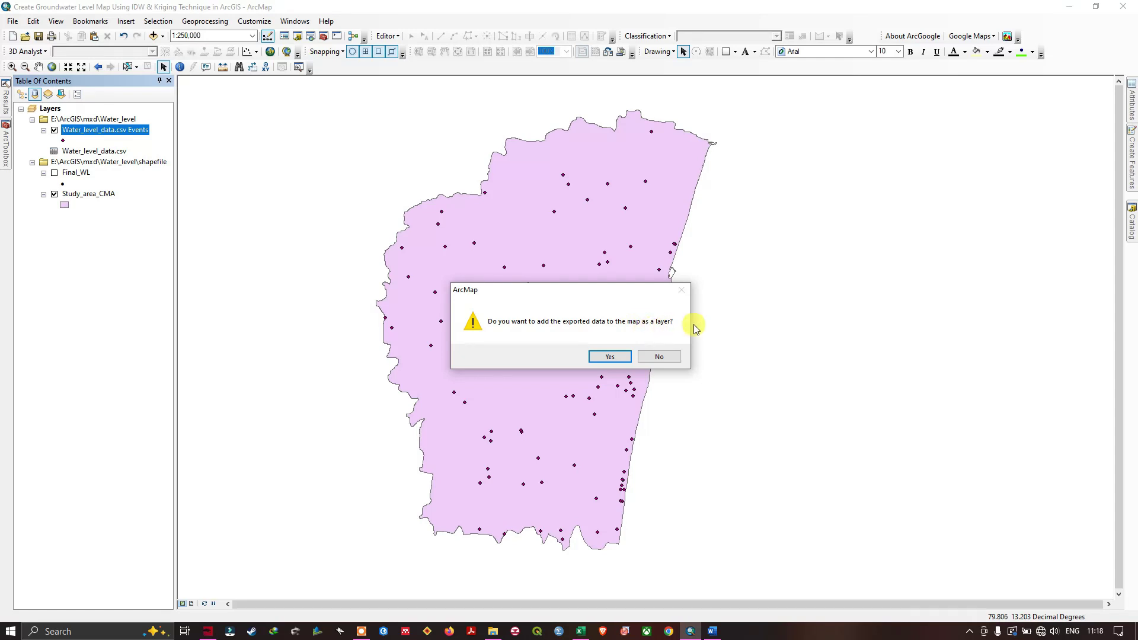
left_click(620, 357)
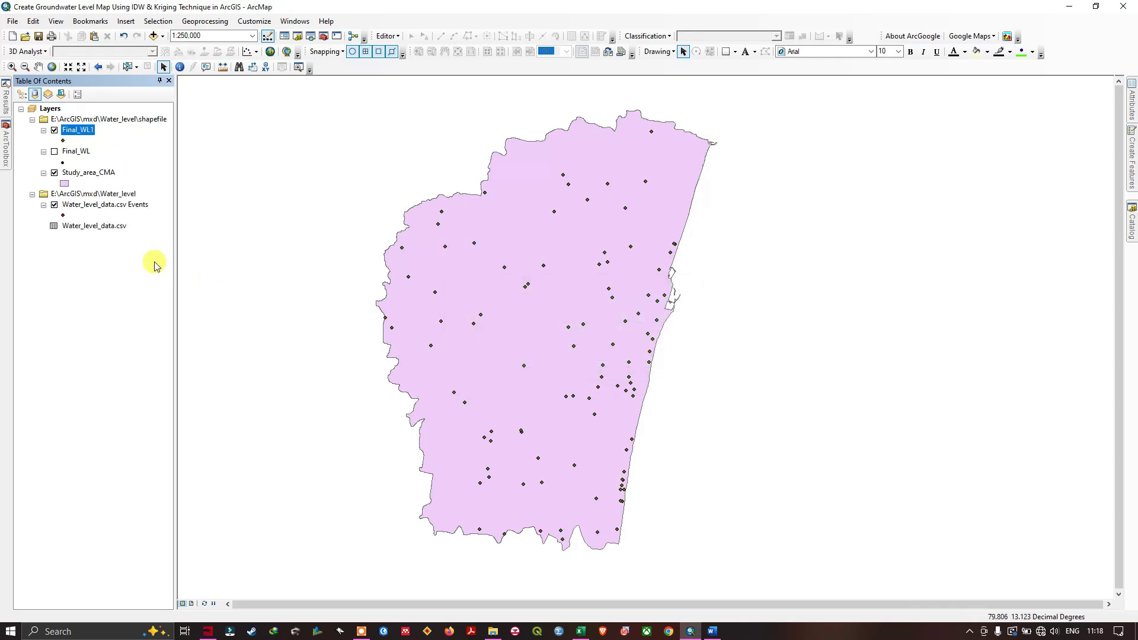
Remove the Water_level_data.csv Events layer and the old Final_WL layer from the map
right_click(89, 204)
left_click(118, 223)
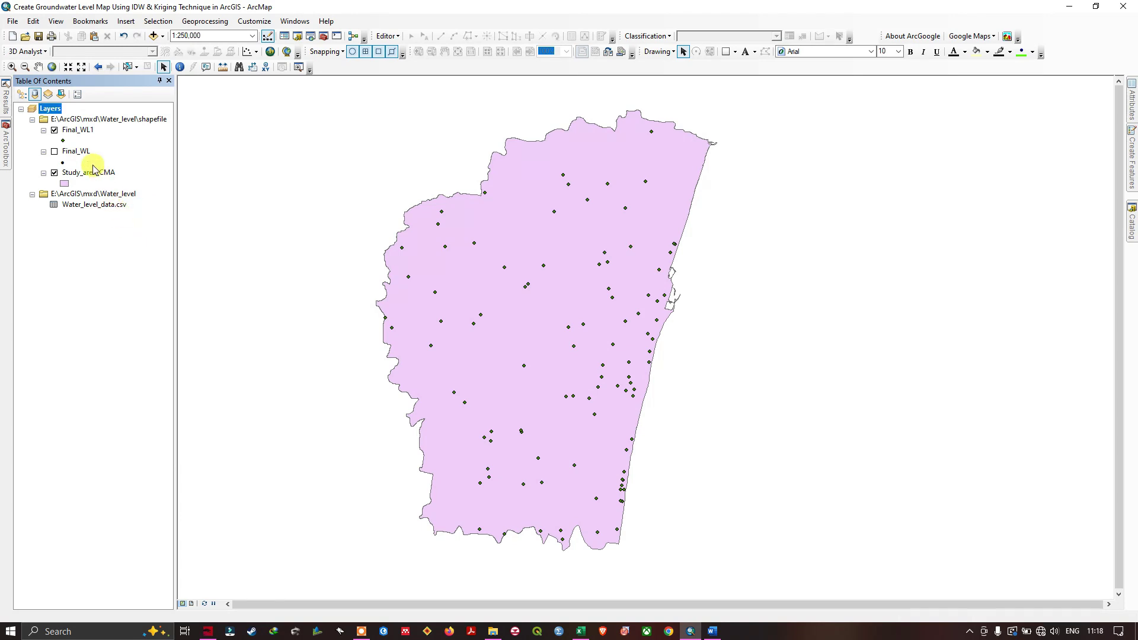
right_click(74, 153)
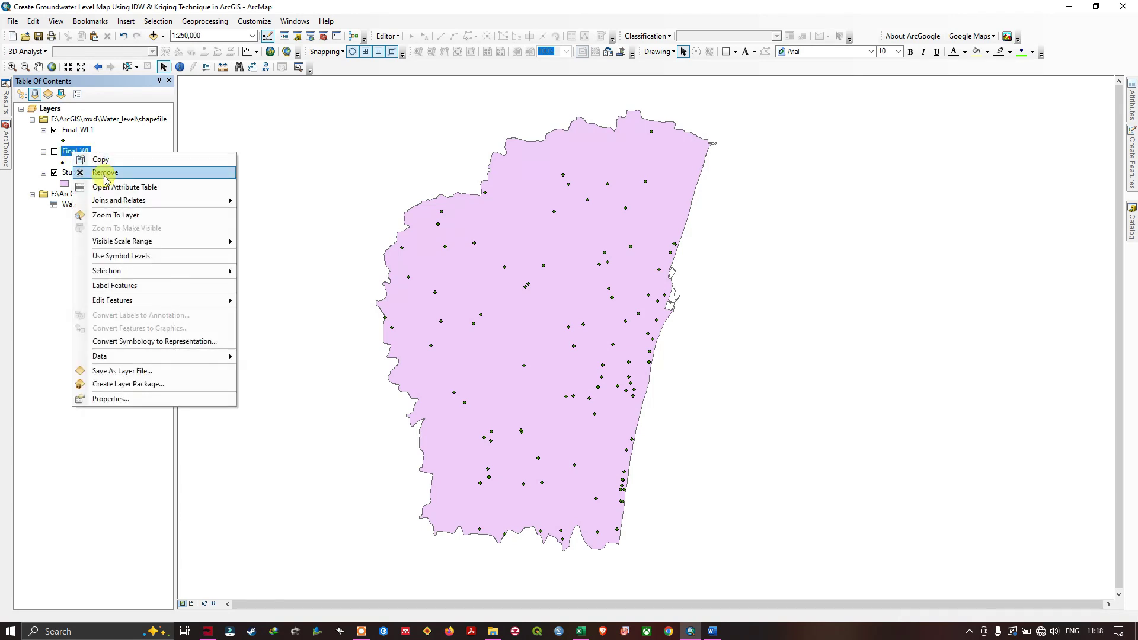
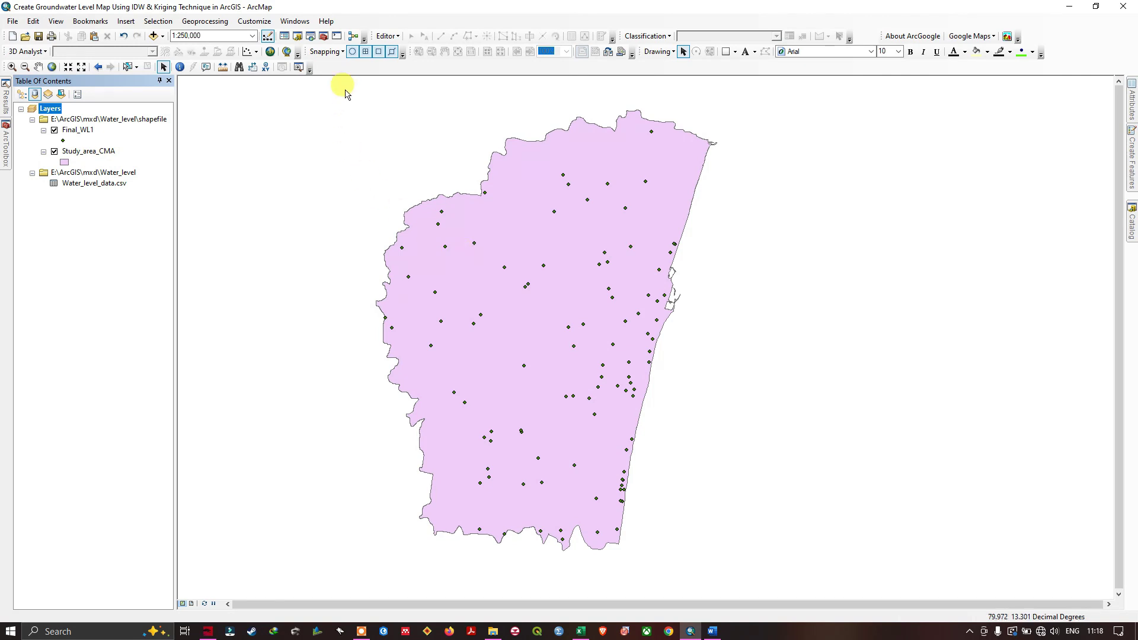
Open the Spatial Analyst IDW interpolation tool with Final_WL1 as the input point features and WL as the Z value field
left_click(326, 40)
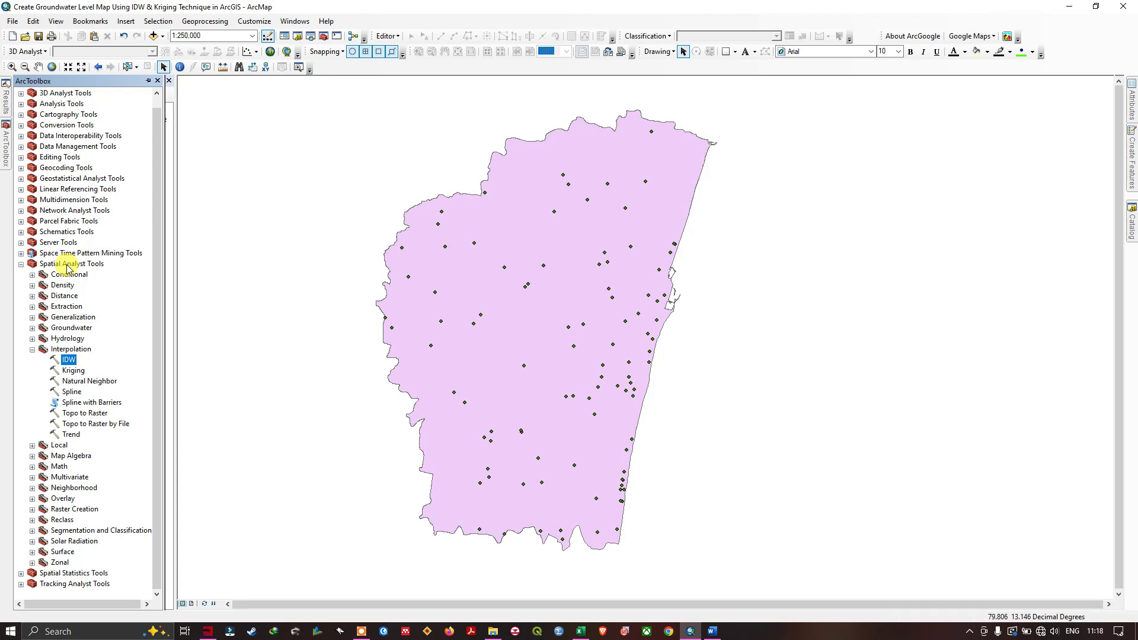
double_click(69, 362)
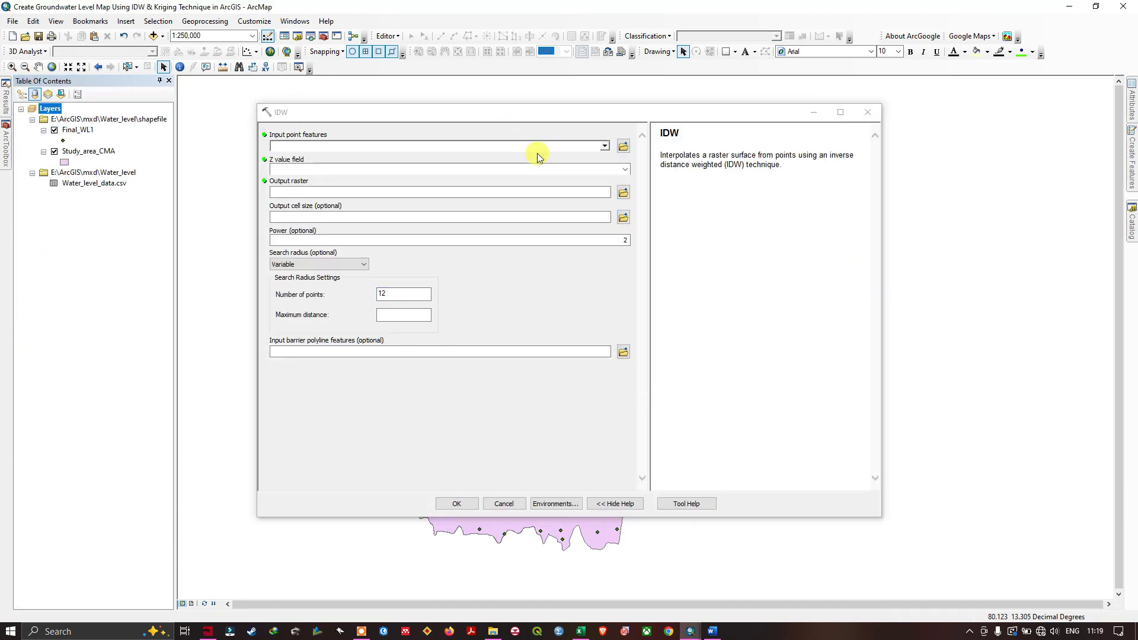
left_click(603, 145)
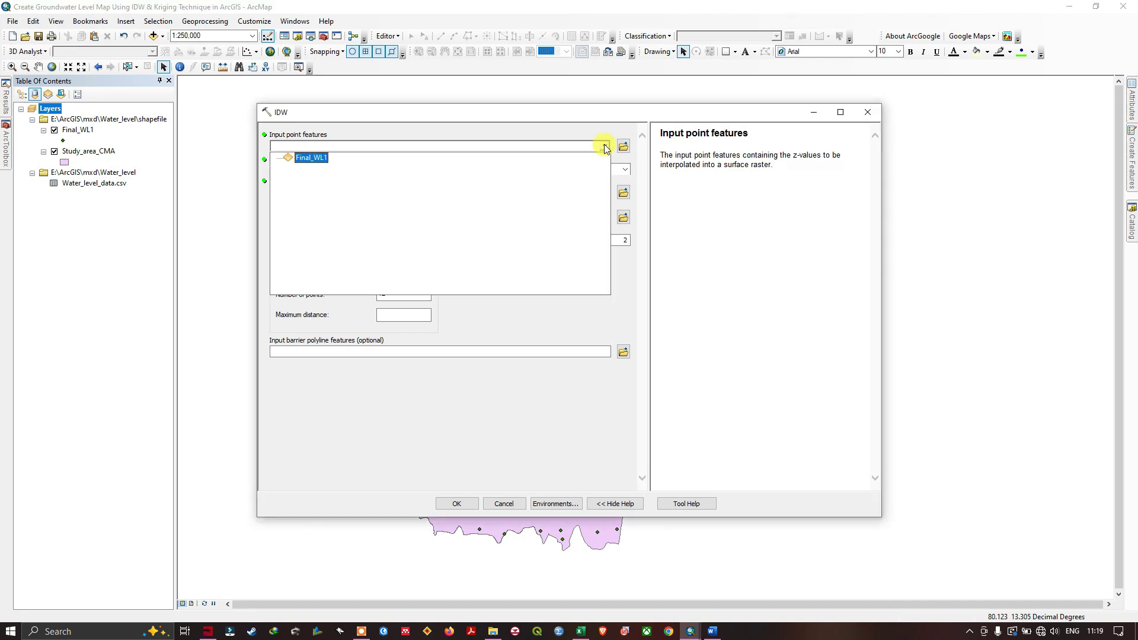
left_click(322, 159)
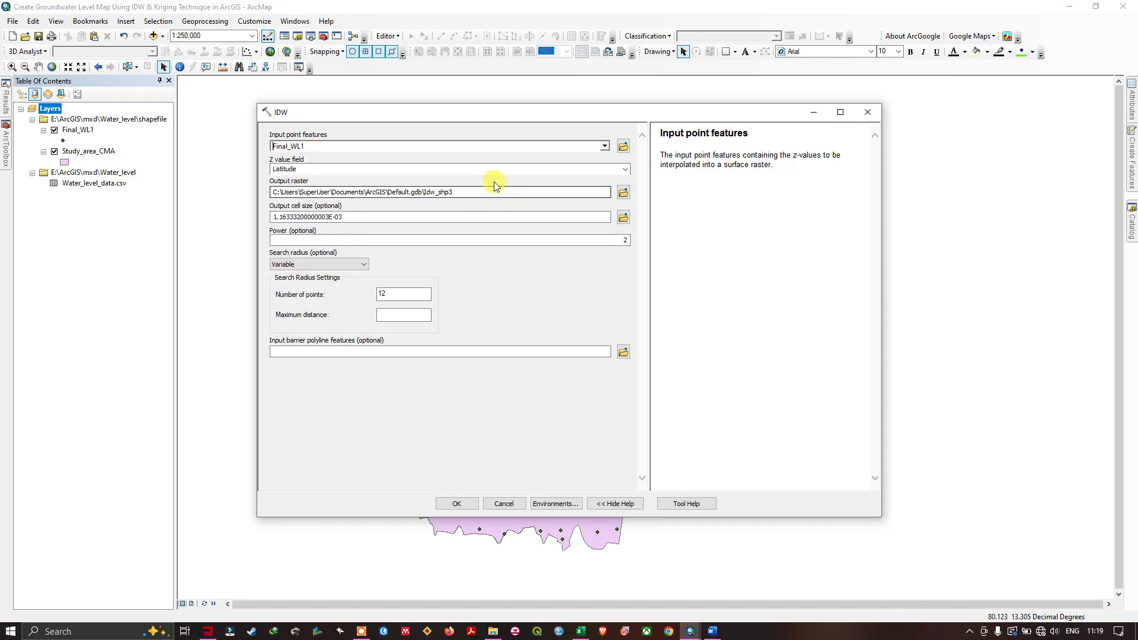
left_click(626, 169)
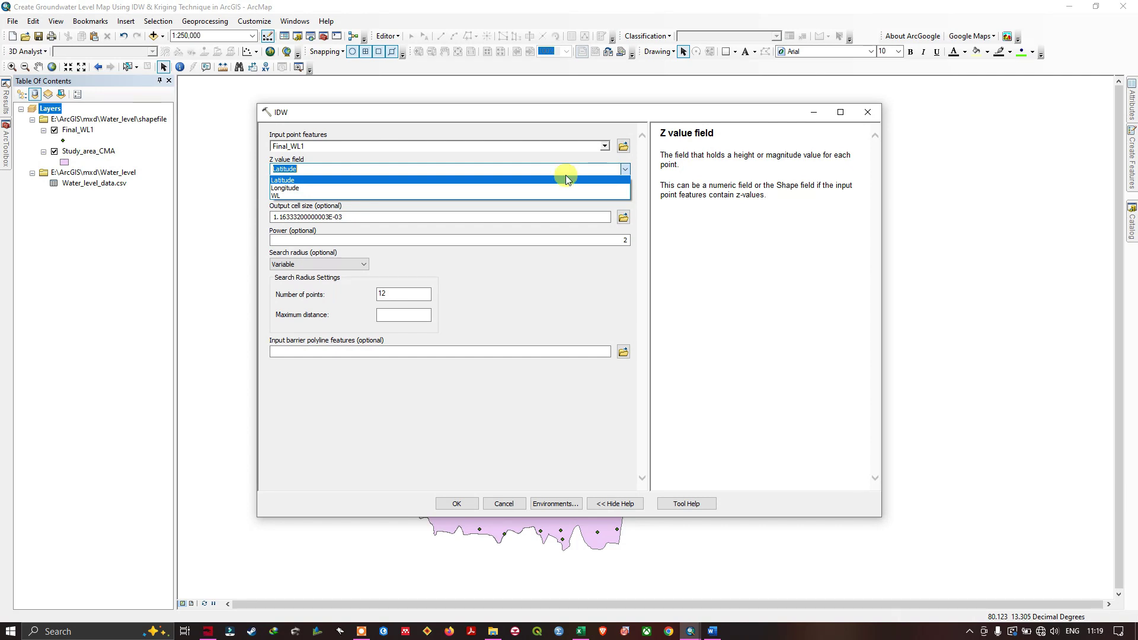
left_click(280, 196)
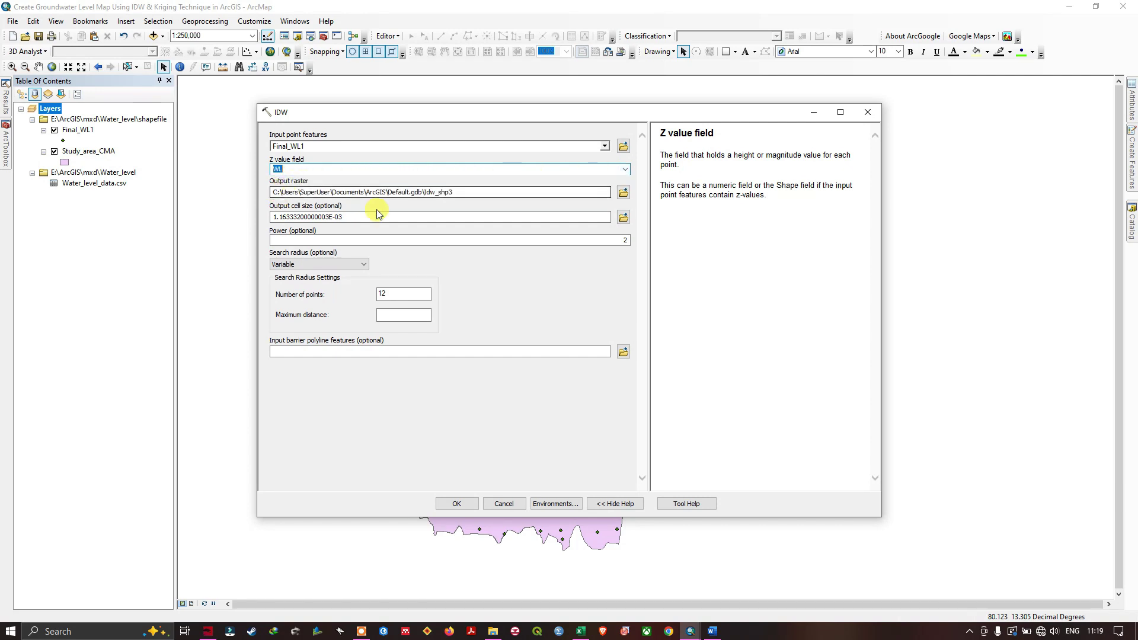
Set the IDW output raster to IDW_WL.tif in the E:\ArcGIS\Scrap folder
left_click(623, 193)
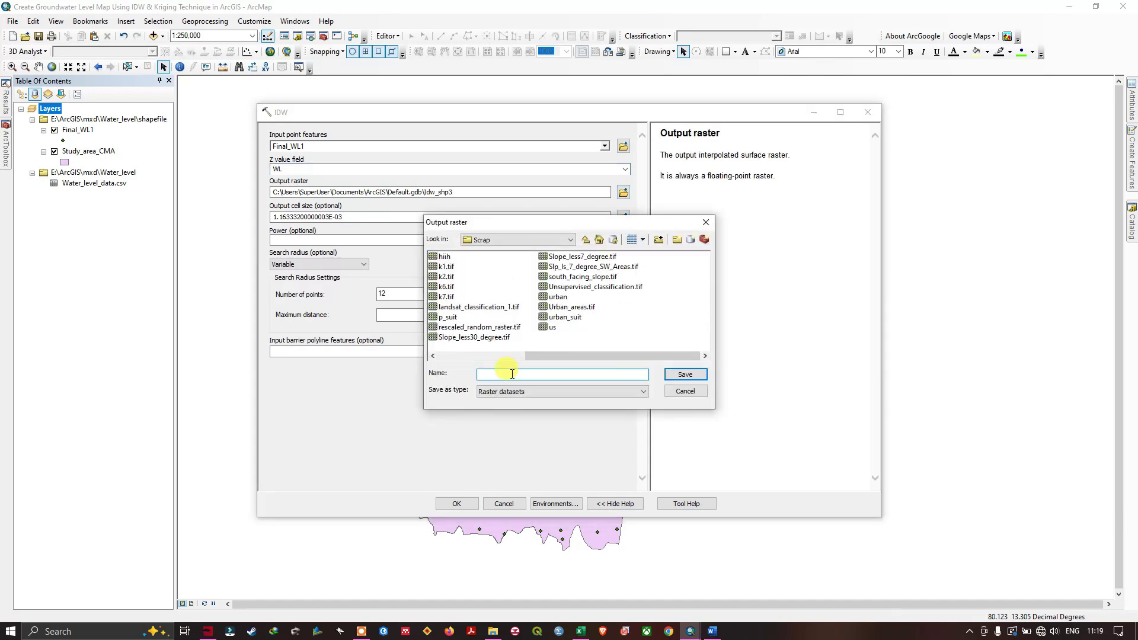
type("IDW_WL.tif")
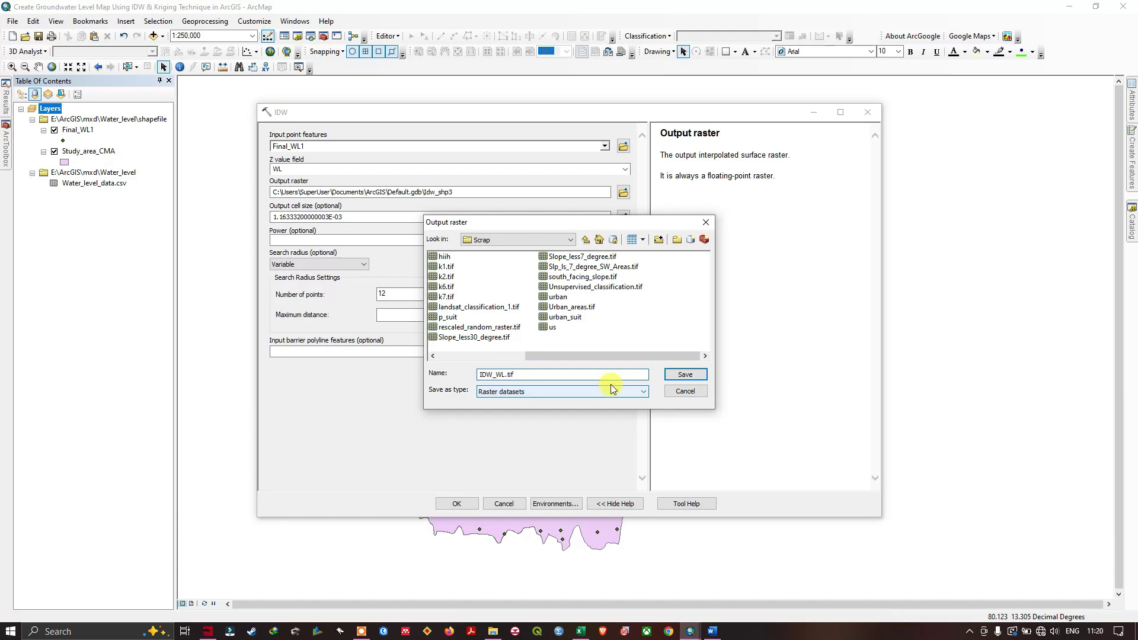
left_click(683, 375)
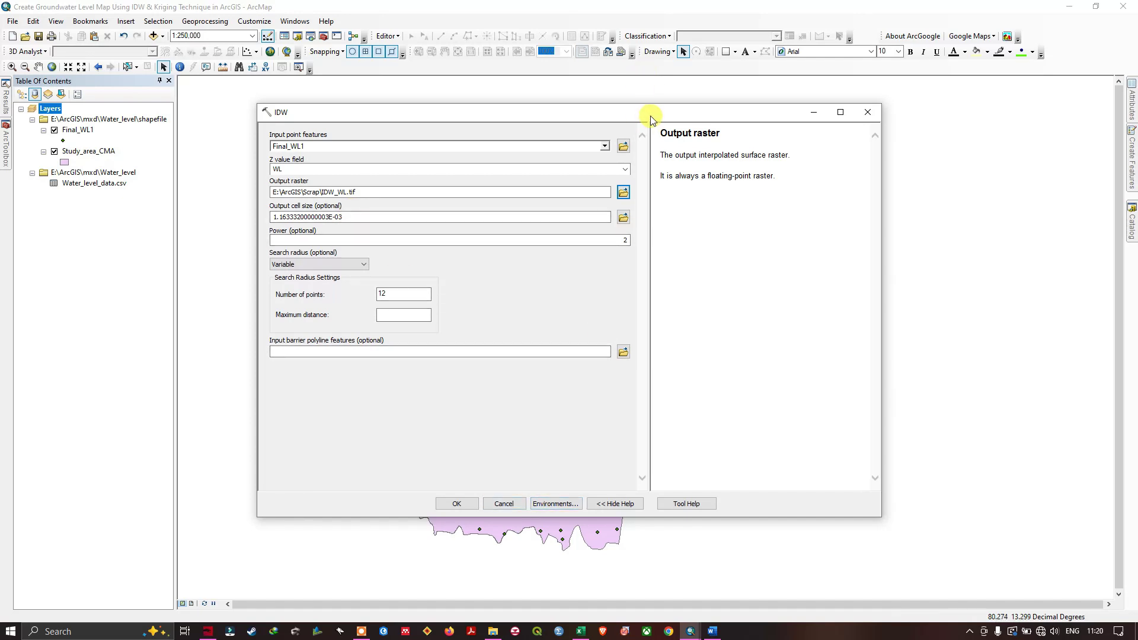
In the IDW environment settings, set the processing extent to Same as layer Study_area_CMA
left_click_drag(649, 118, 793, 415)
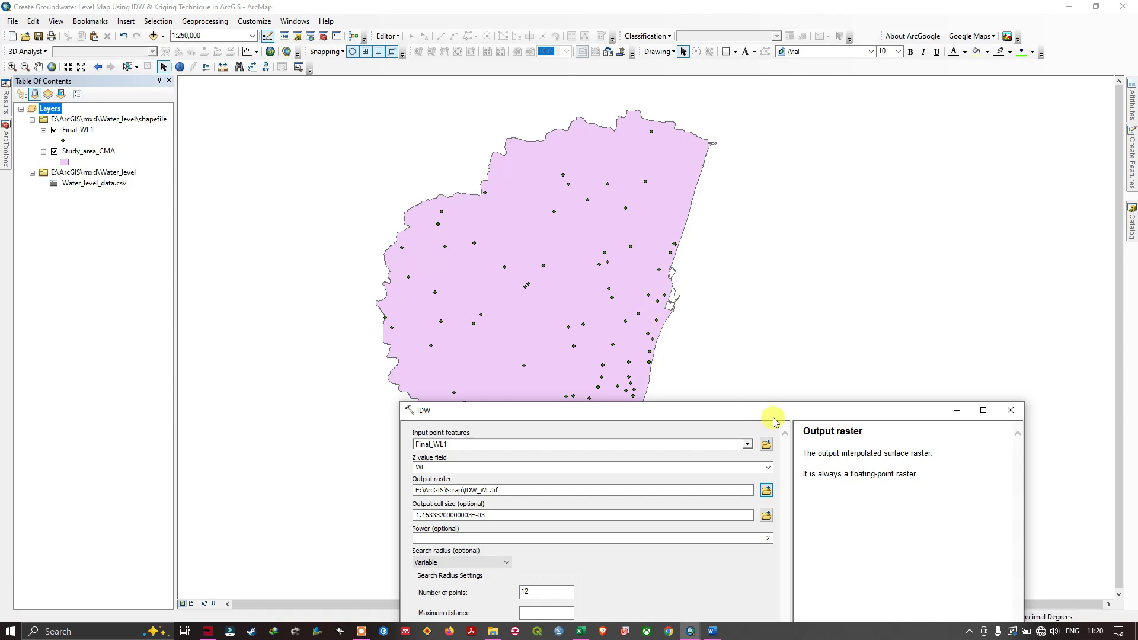
left_click_drag(780, 411, 608, 60)
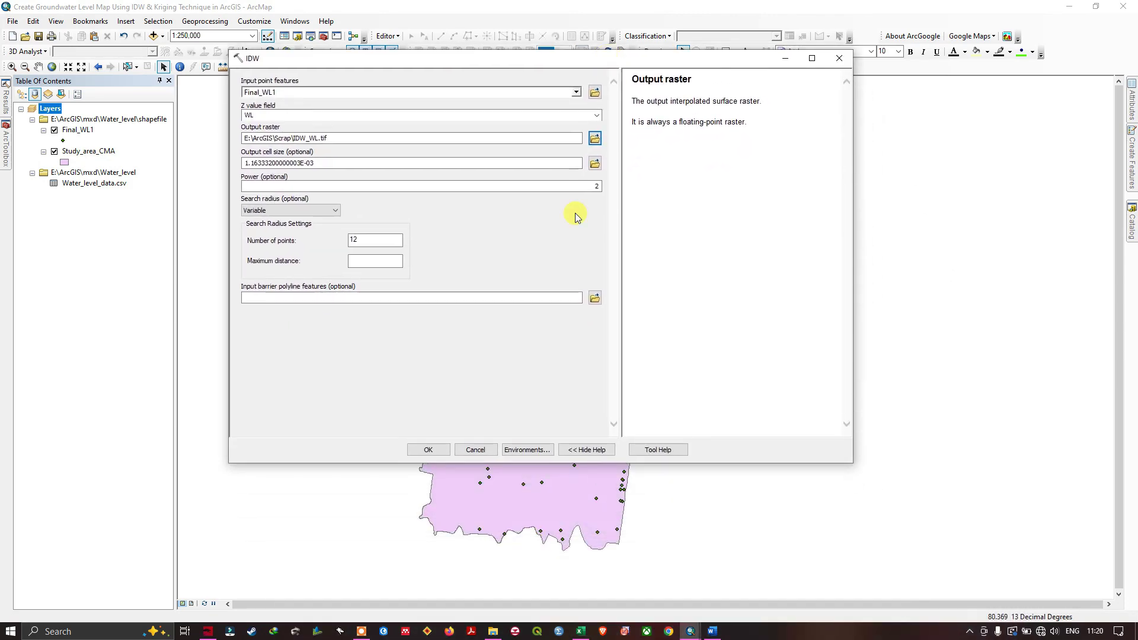
left_click(533, 449)
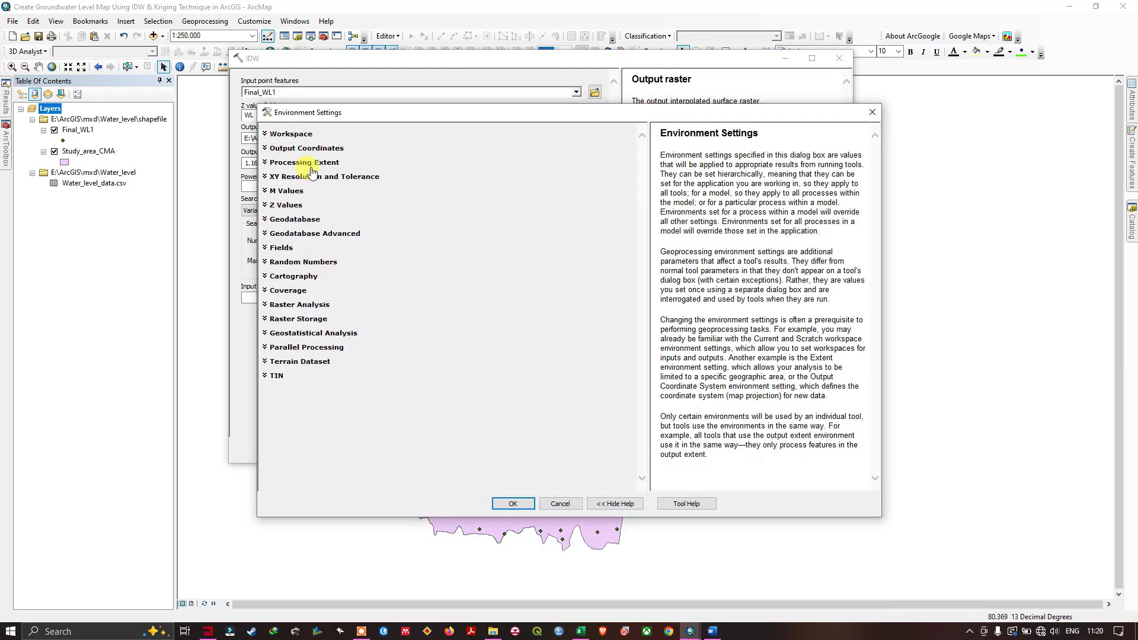
left_click(309, 166)
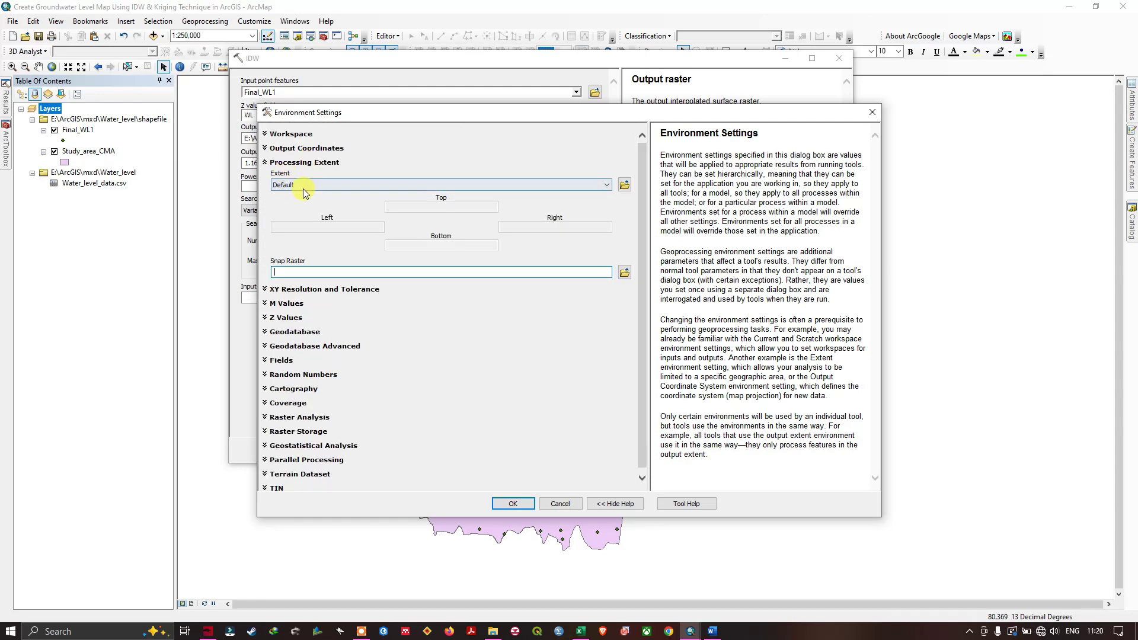
left_click(303, 185)
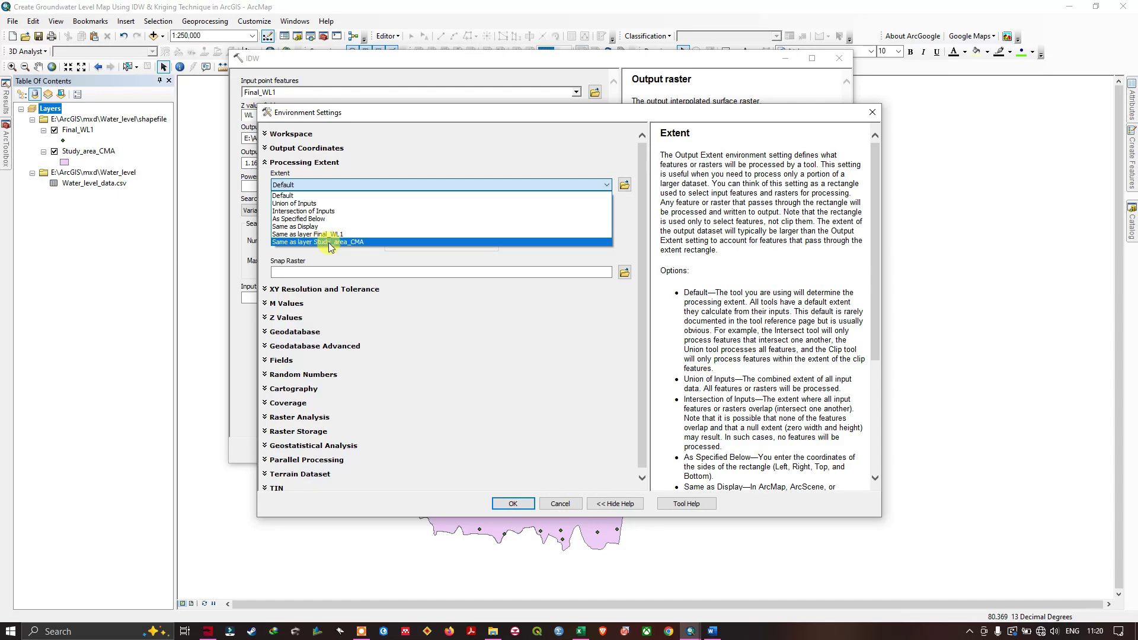
left_click(354, 241)
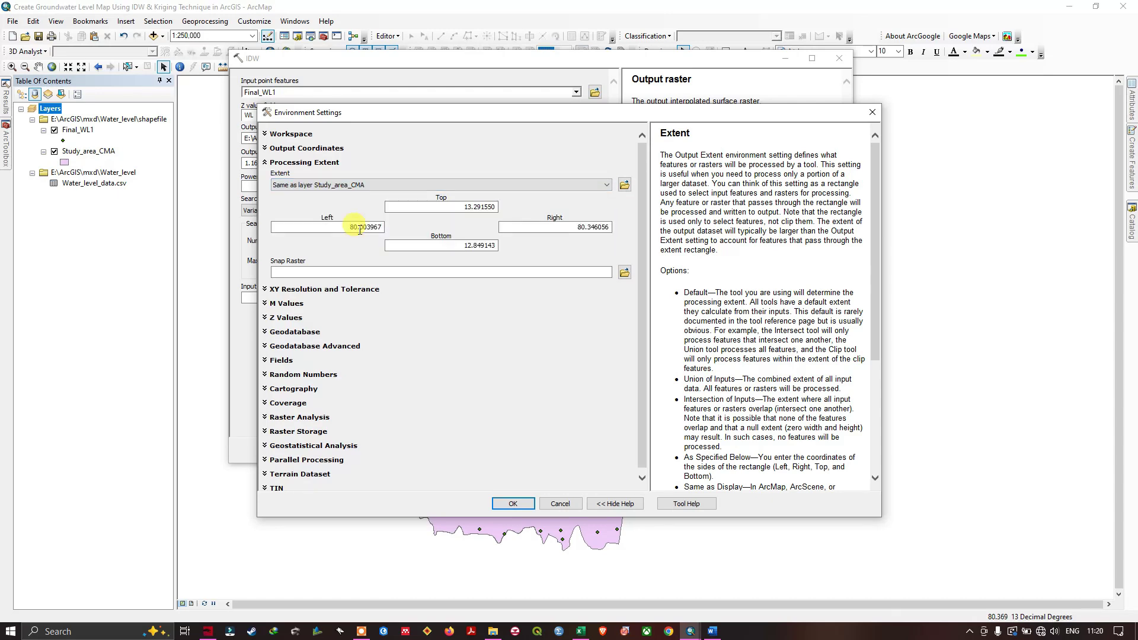
Set the raster analysis mask to Study_area_CMA in the environment settings
left_click(311, 418)
scroll(480, 339, "down", 2)
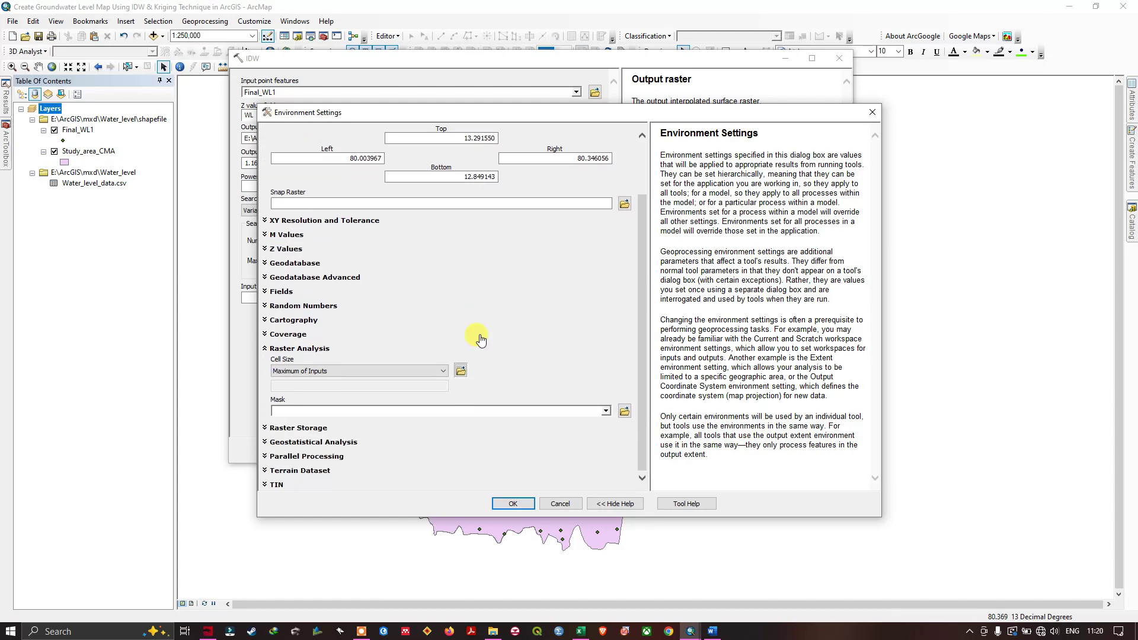
left_click(605, 411)
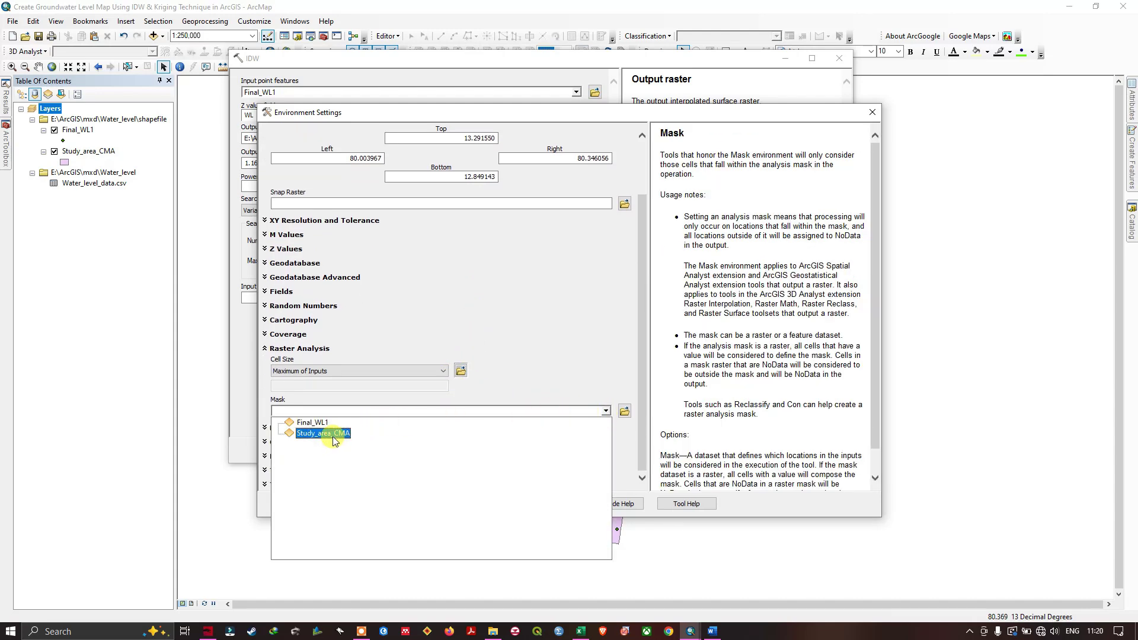
left_click(333, 438)
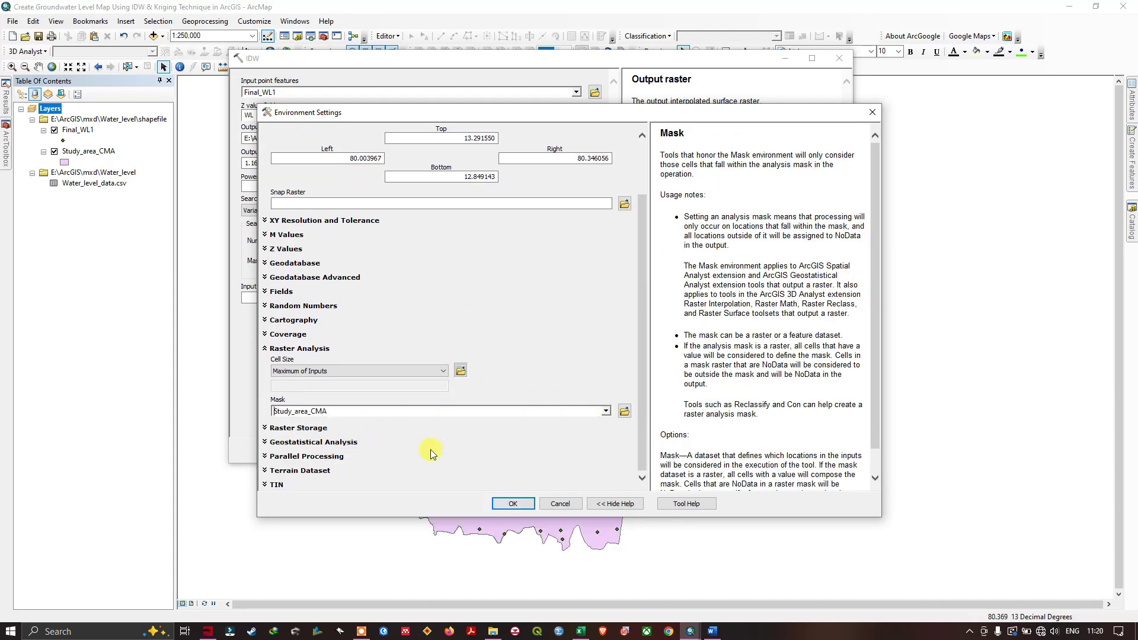
Run the IDW interpolation with the study-area environment settings, and hide the Study_area_CMA layer that covers the output raster
left_click(513, 504)
left_click_drag(636, 66, 637, 359)
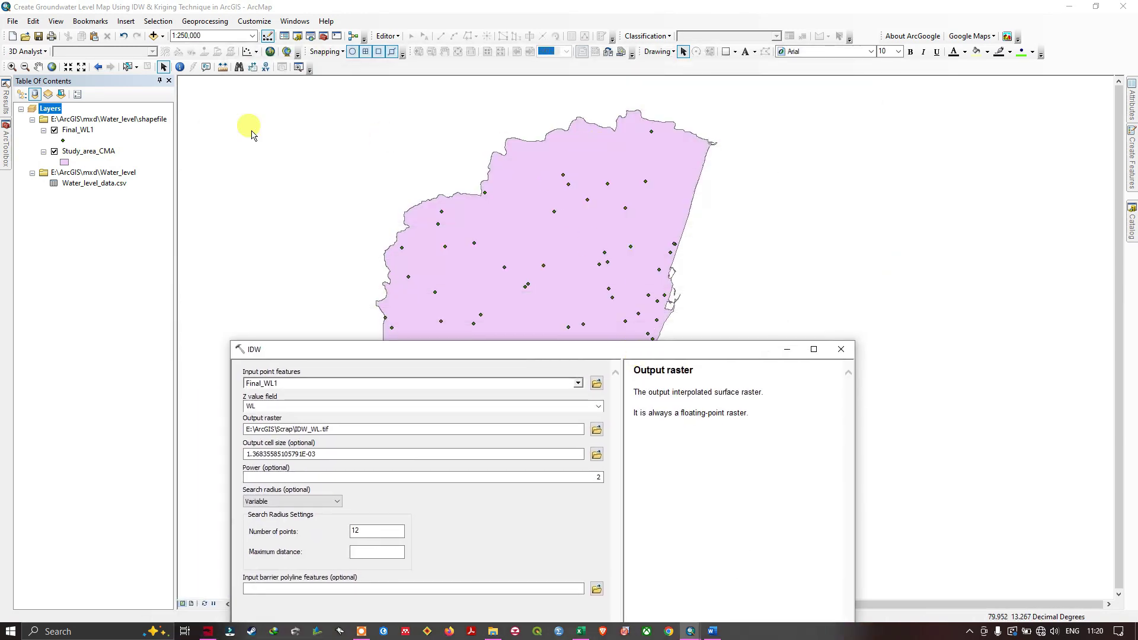
left_click(54, 151)
left_click(54, 151)
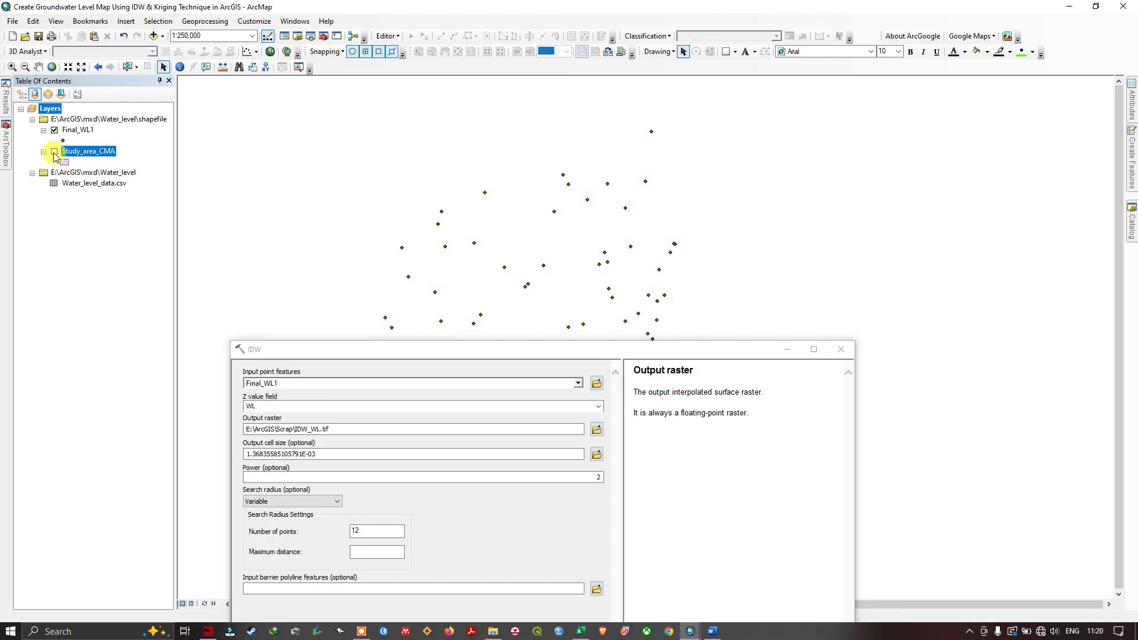
left_click_drag(483, 350, 524, 126)
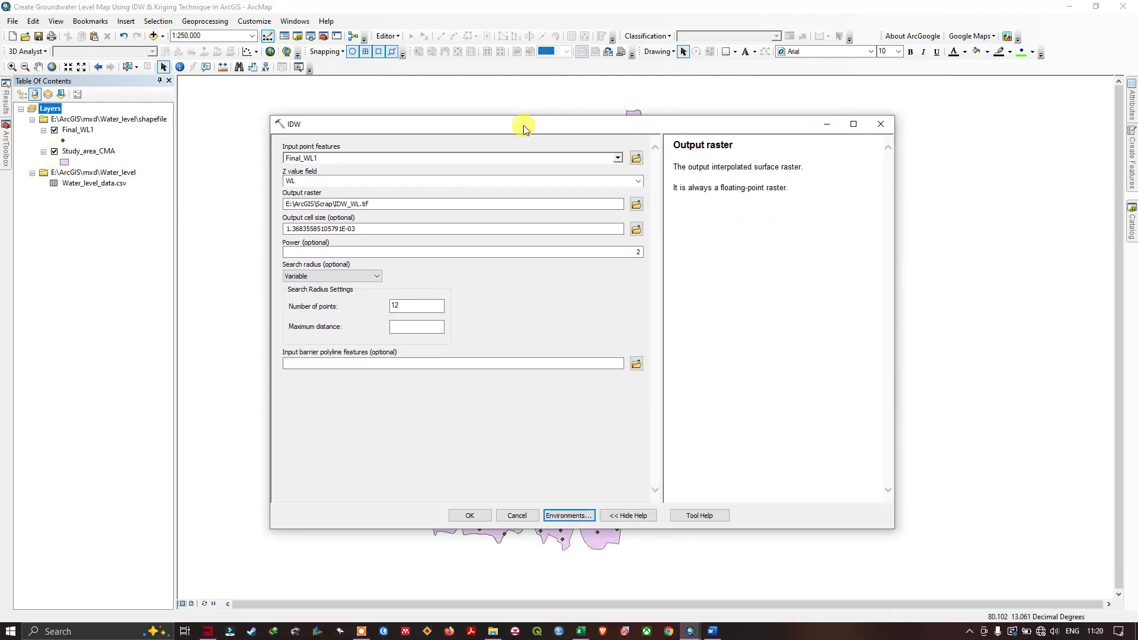
left_click(470, 515)
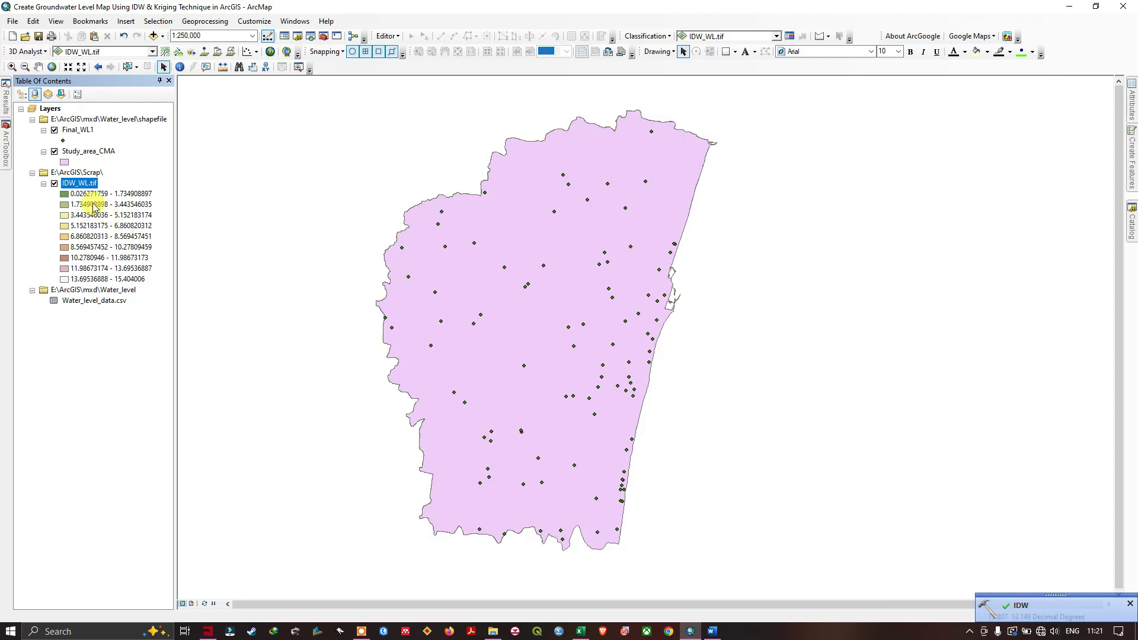
left_click(76, 153)
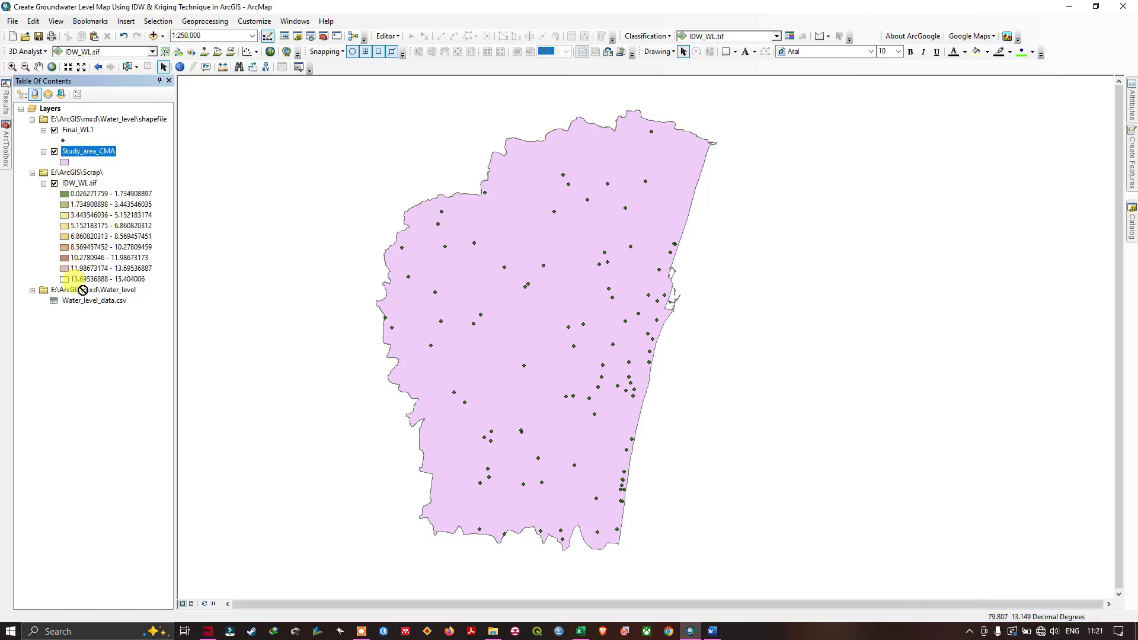
left_click(55, 151)
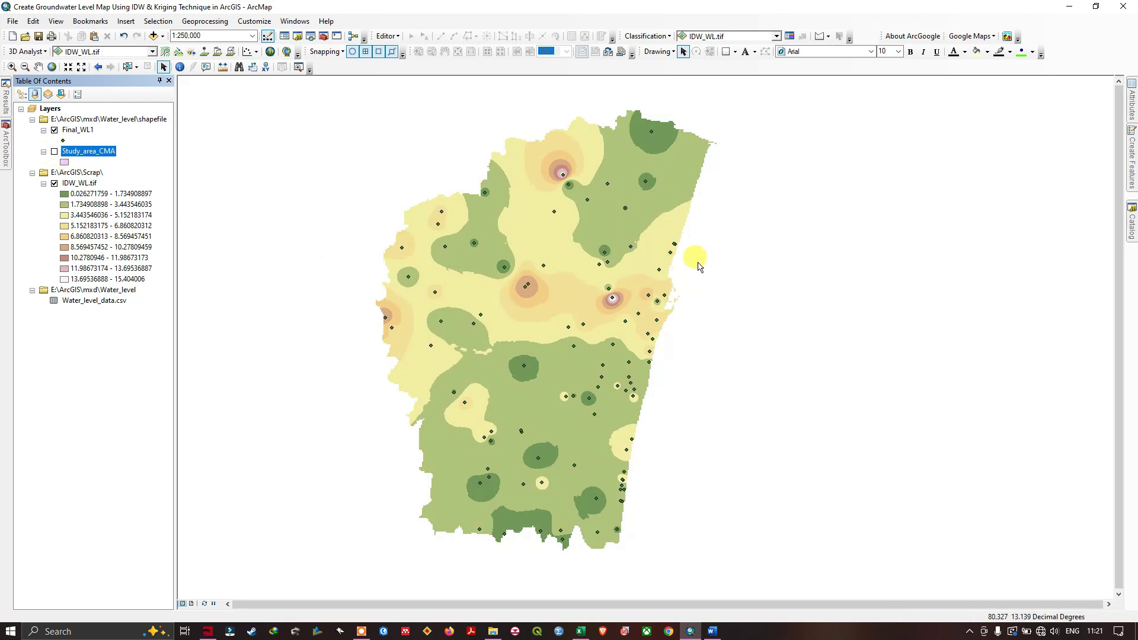
In the symbology of IDW_WL.tif, classify the raster into 5 classes with the blue-yellow-red color ramp
right_click(82, 184)
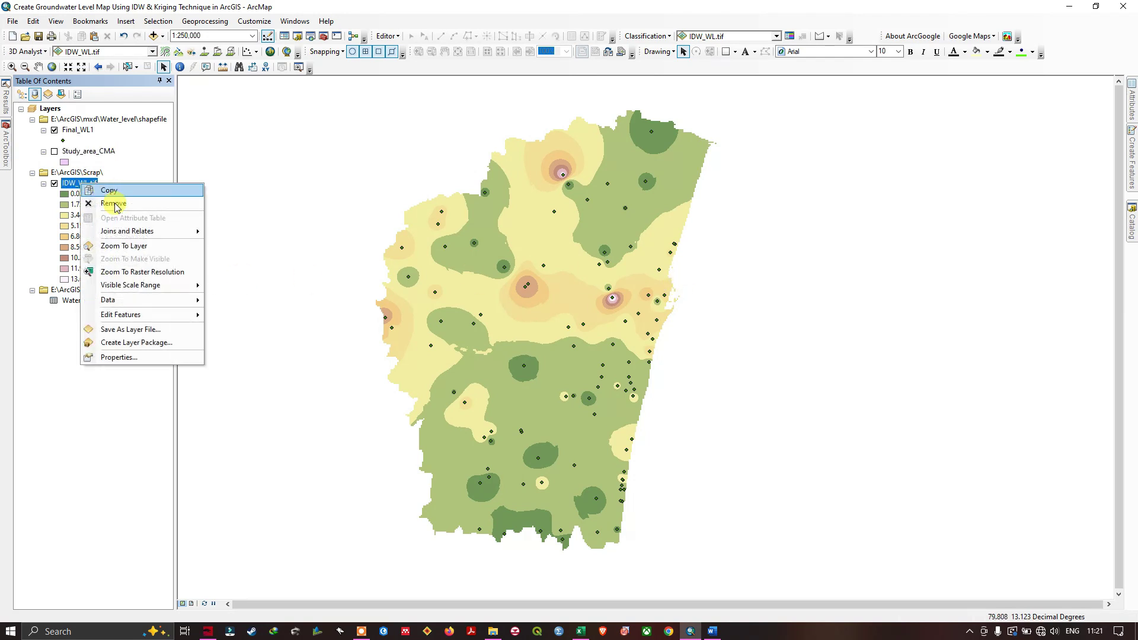
left_click(131, 359)
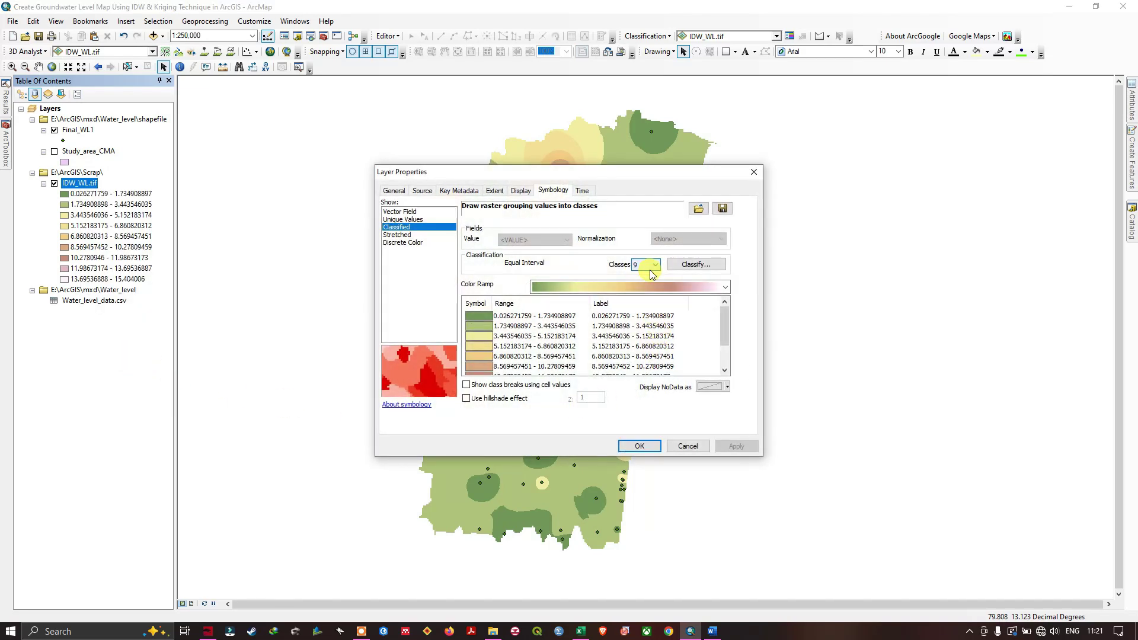
left_click(652, 268)
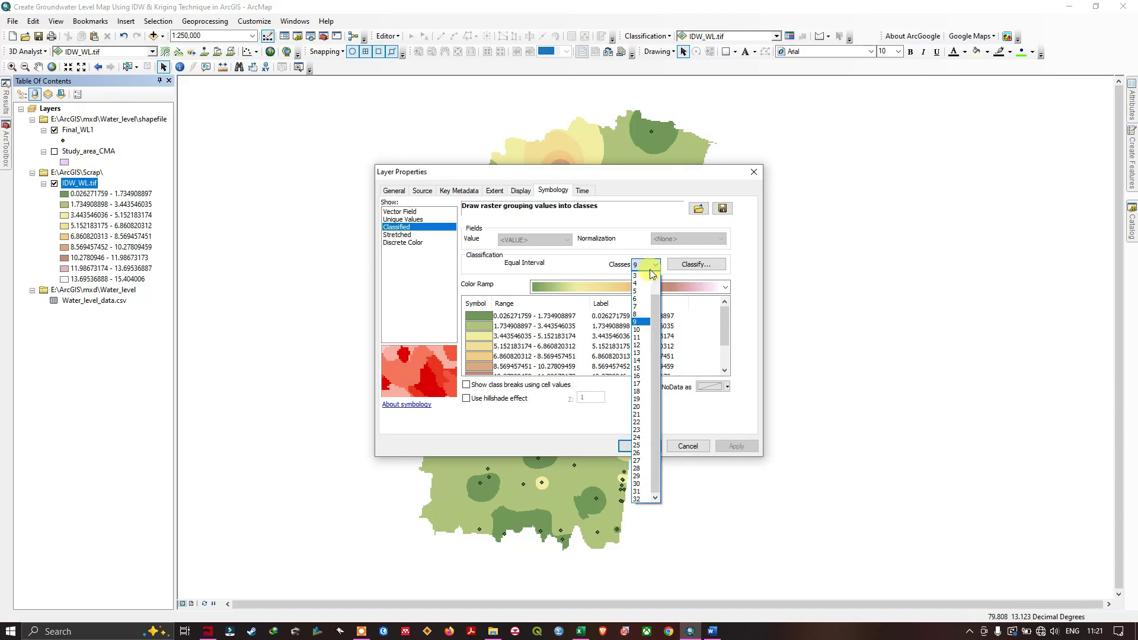
left_click(639, 293)
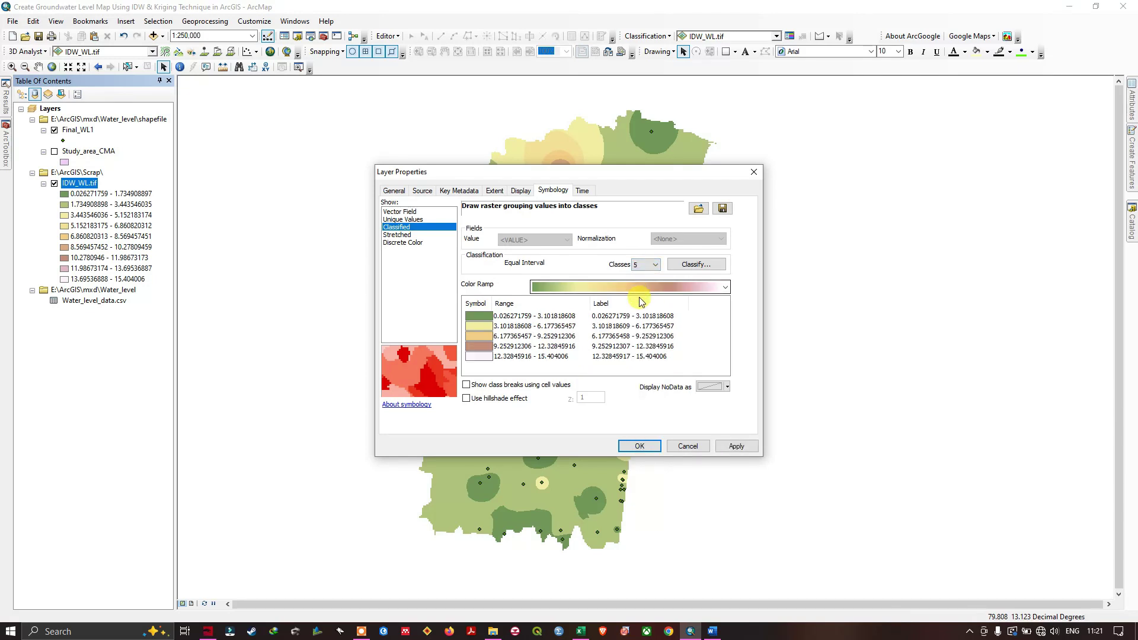
left_click(724, 289)
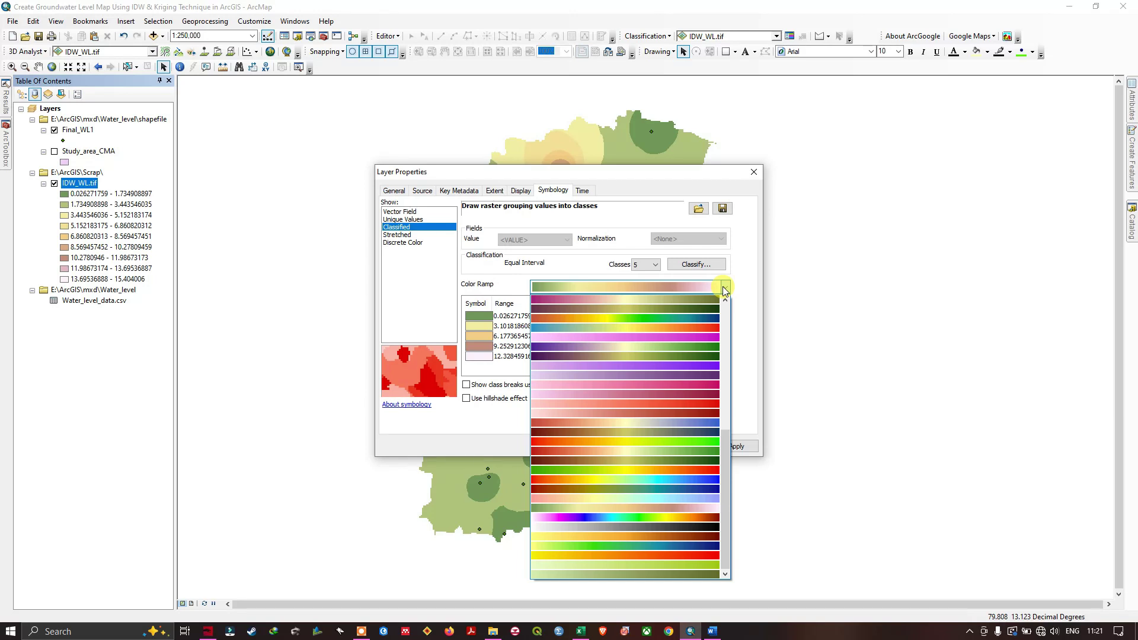
left_click(705, 328)
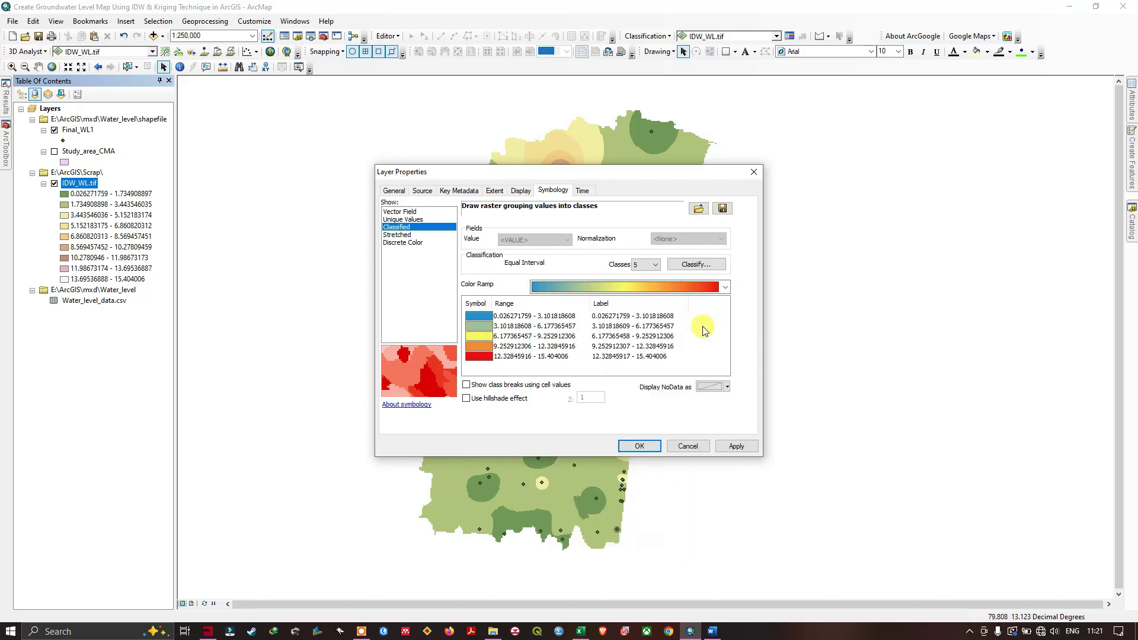
Change the label of the first IDW_WL.tif class to 0 - 3
double_click(627, 318)
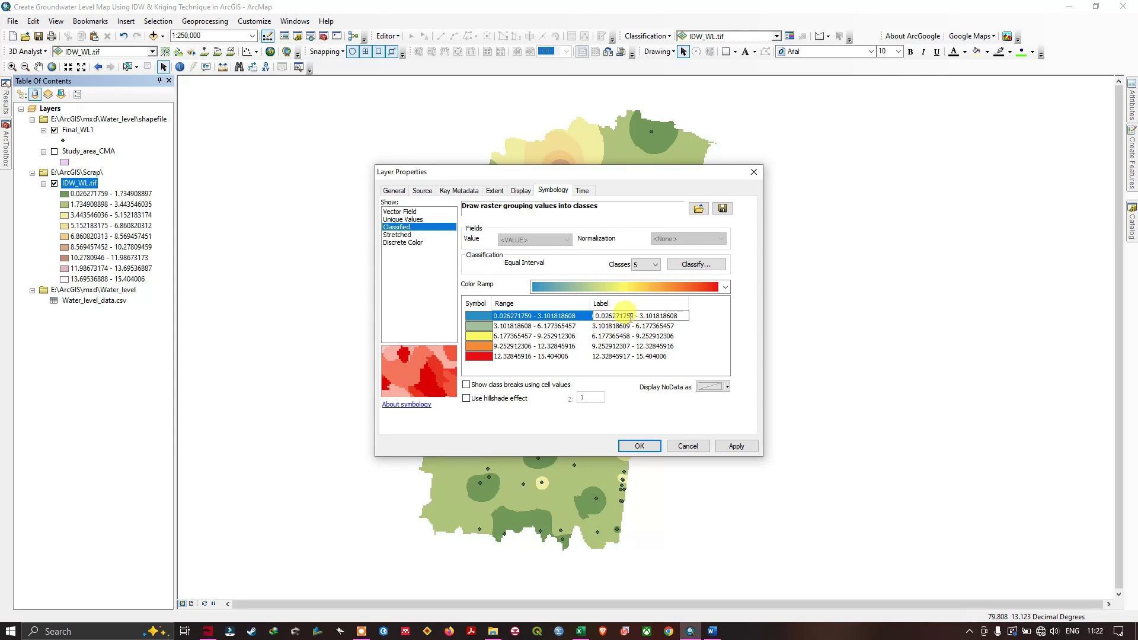
mouse_move(634, 316)
left_mouse_down()
mouse_move(599, 316)
mouse_move(612, 316)
left_mouse_up()
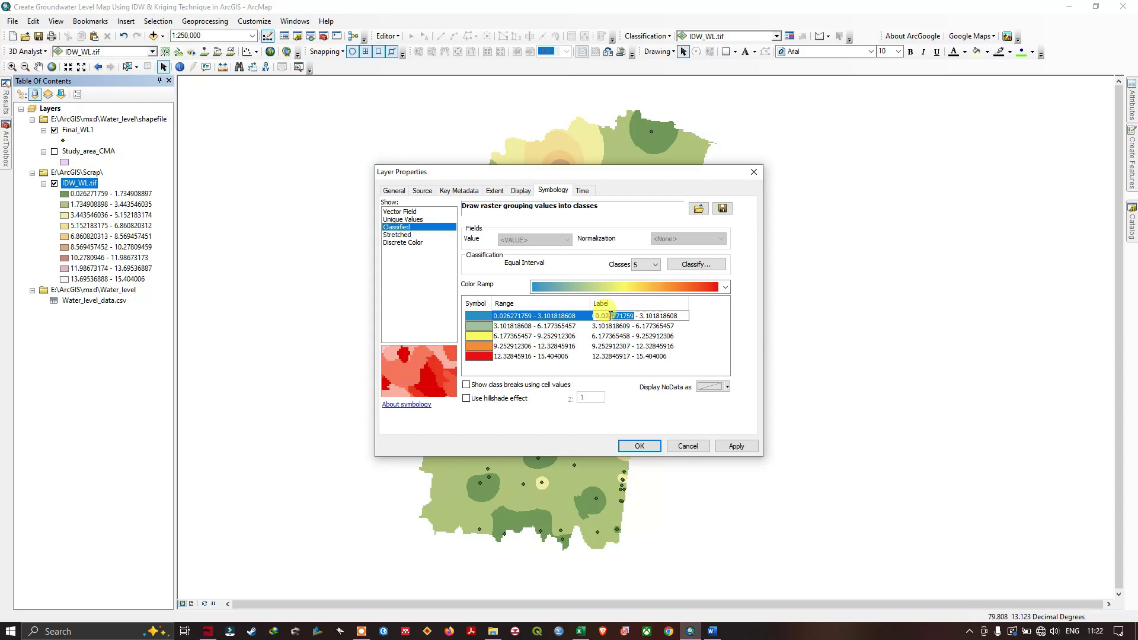
left_click_drag(606, 316, 598, 316)
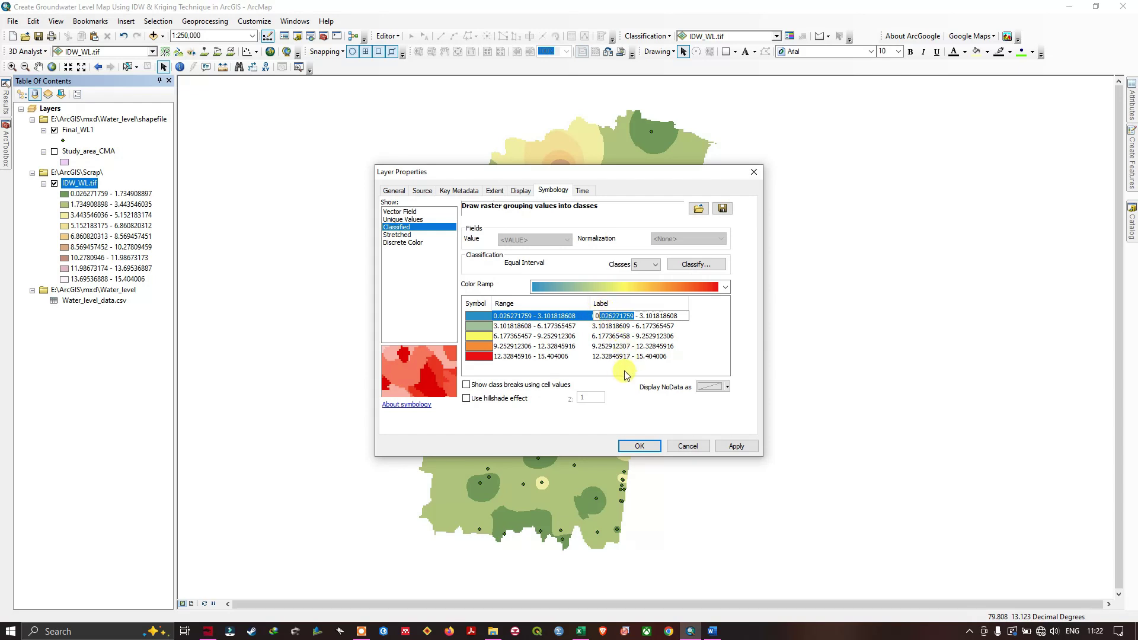
key("BackSpace")
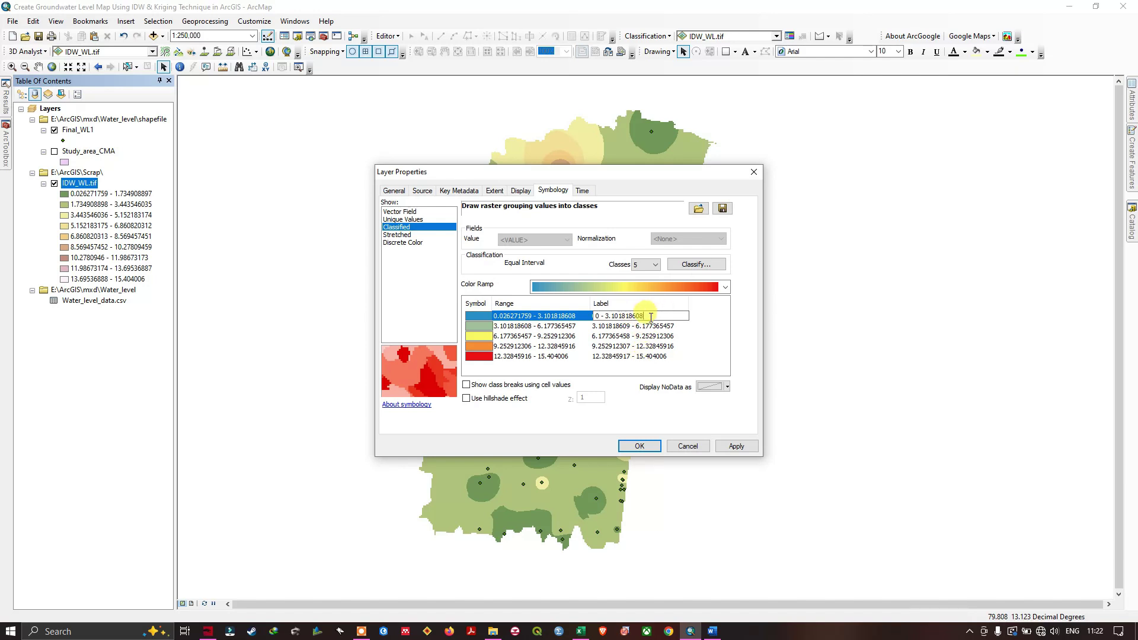
left_click_drag(650, 318, 622, 318)
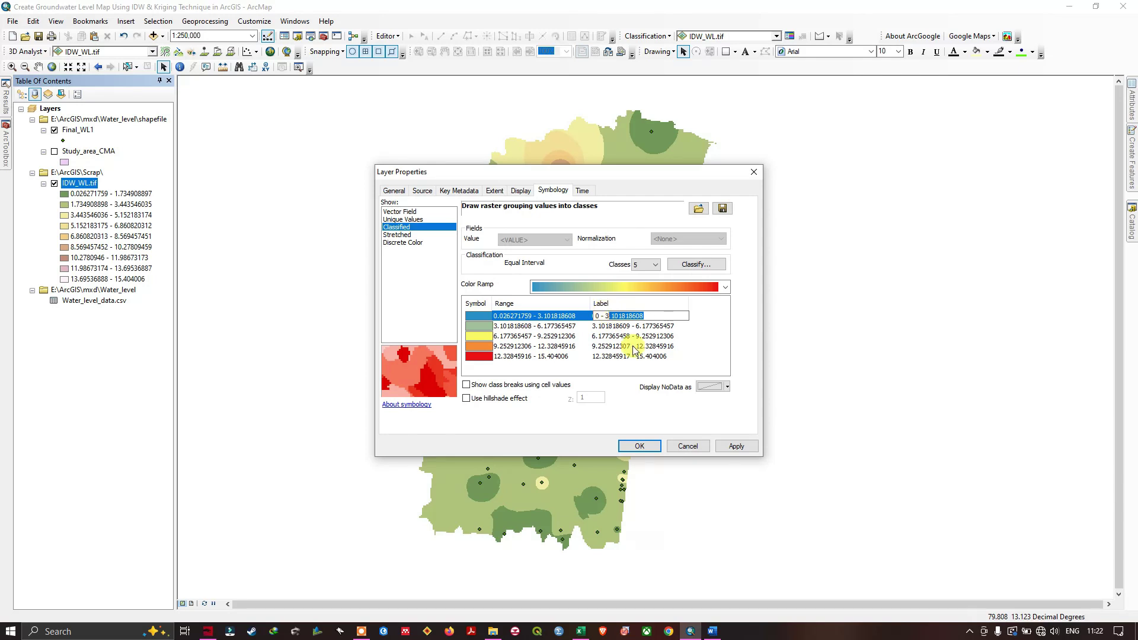
key("BackSpace")
Label the remaining four classes 3 - 6, 6 - 9, 9 - 12 and 12 - 15, and apply the symbology to IDW_WL.tif
left_click(634, 327)
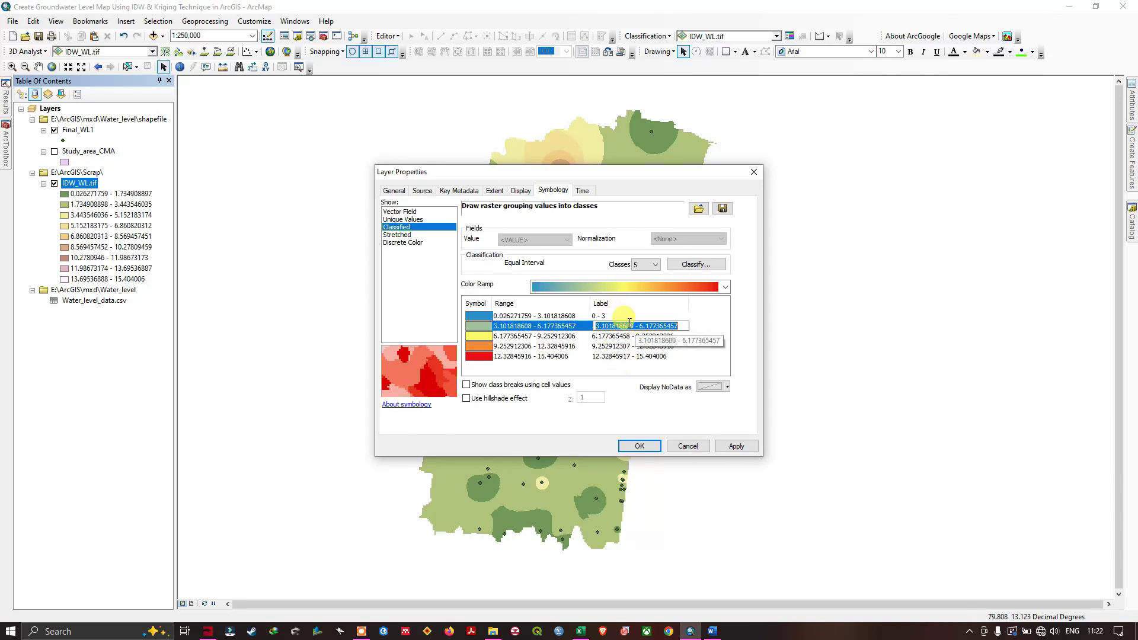
left_click_drag(633, 327, 615, 323)
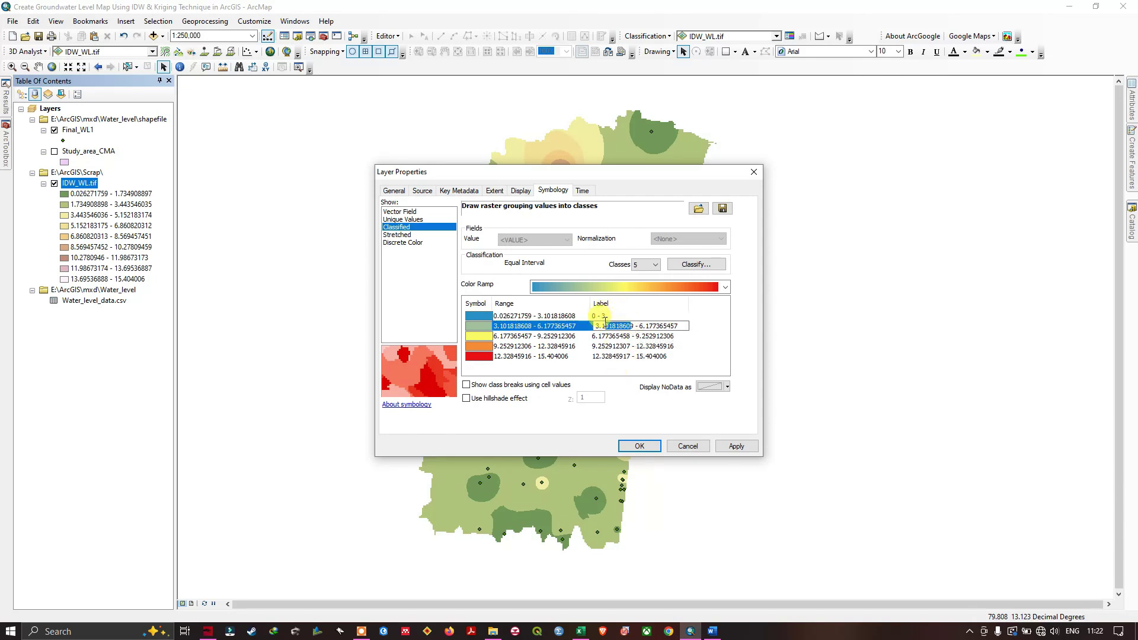
type("3 - 6")
left_click(610, 336)
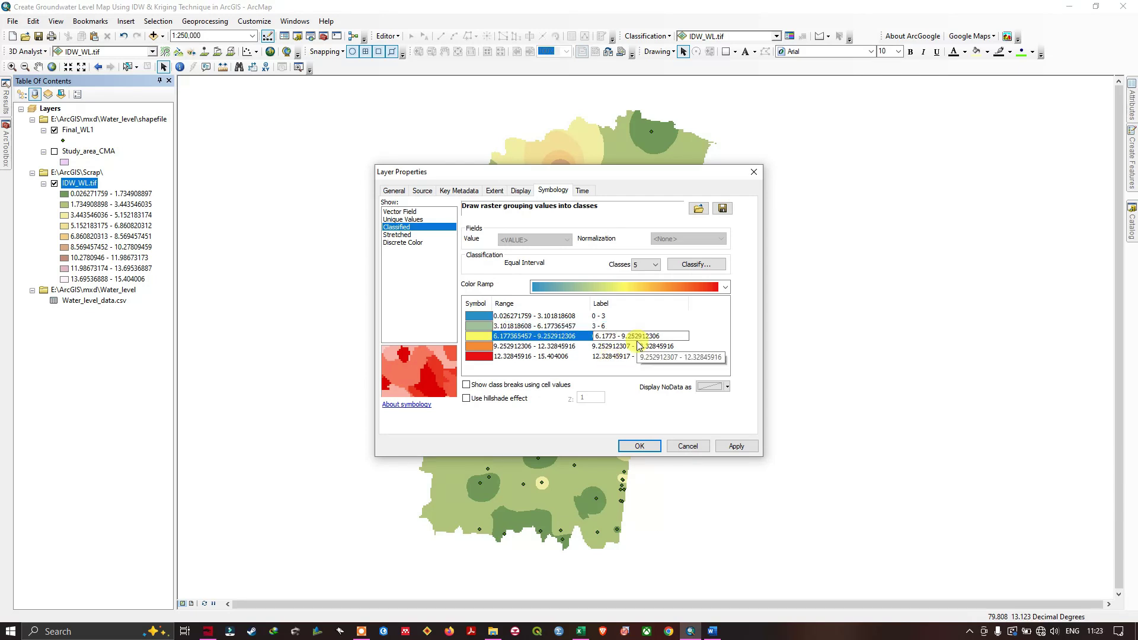
left_click(652, 335)
key("BackSpace")
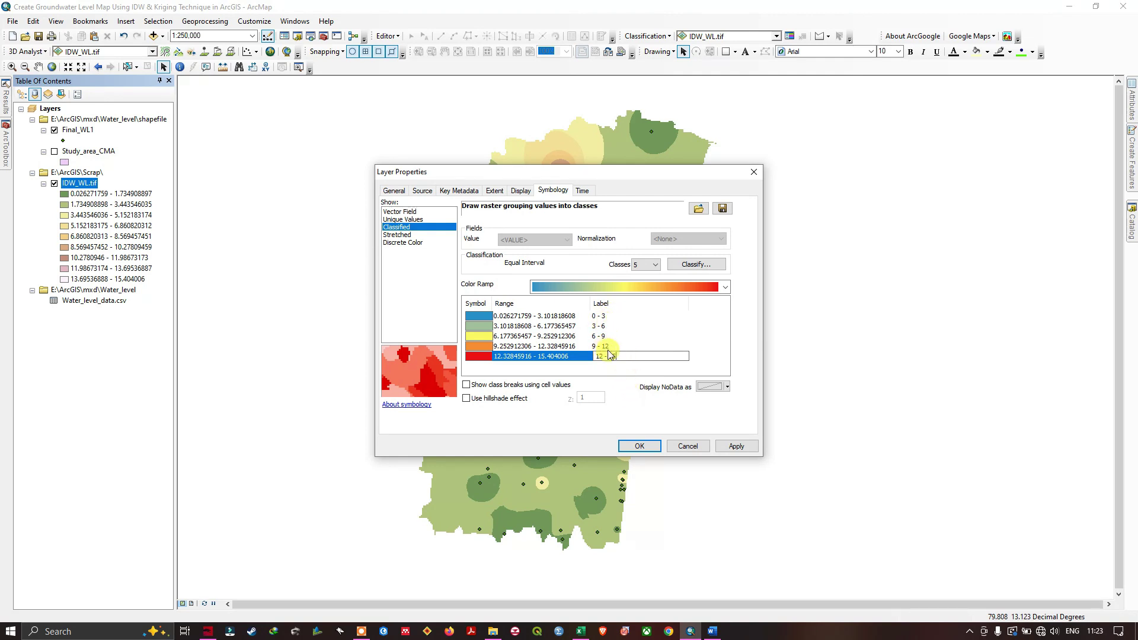
left_click(735, 445)
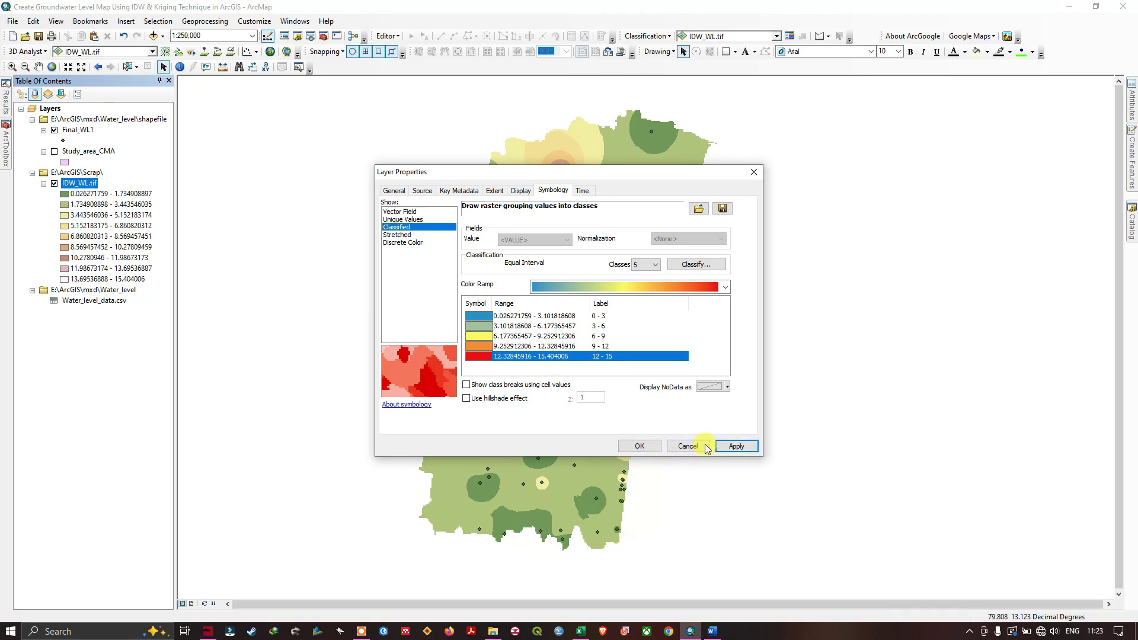
left_click(639, 445)
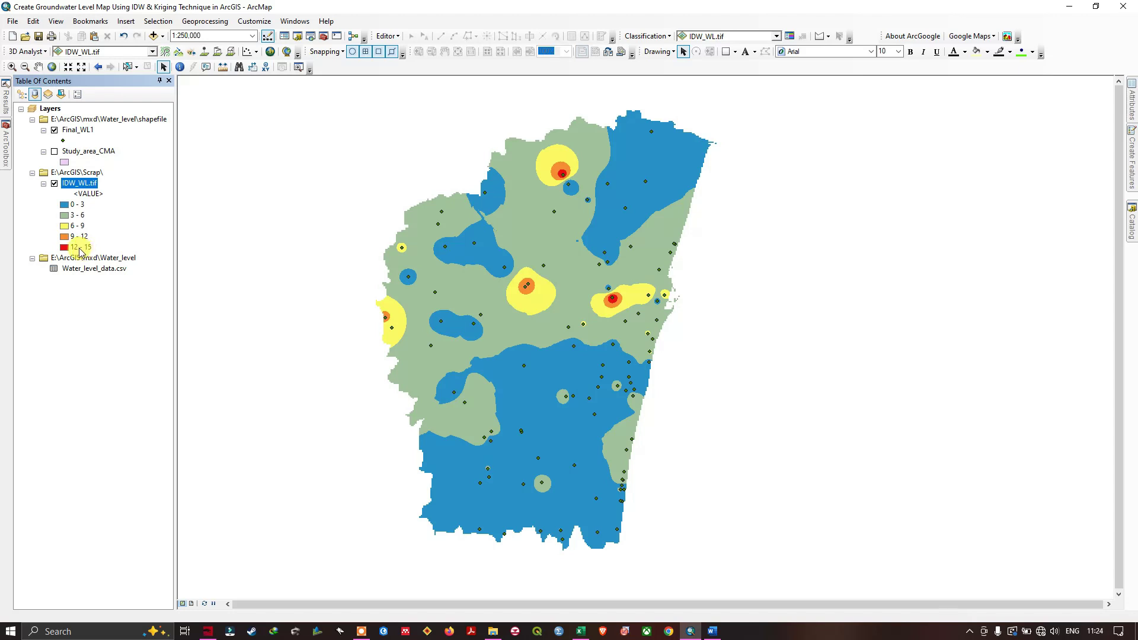
List the layers by drawing order and place Study_area_CMA below IDW_WL.tif
left_click(21, 96)
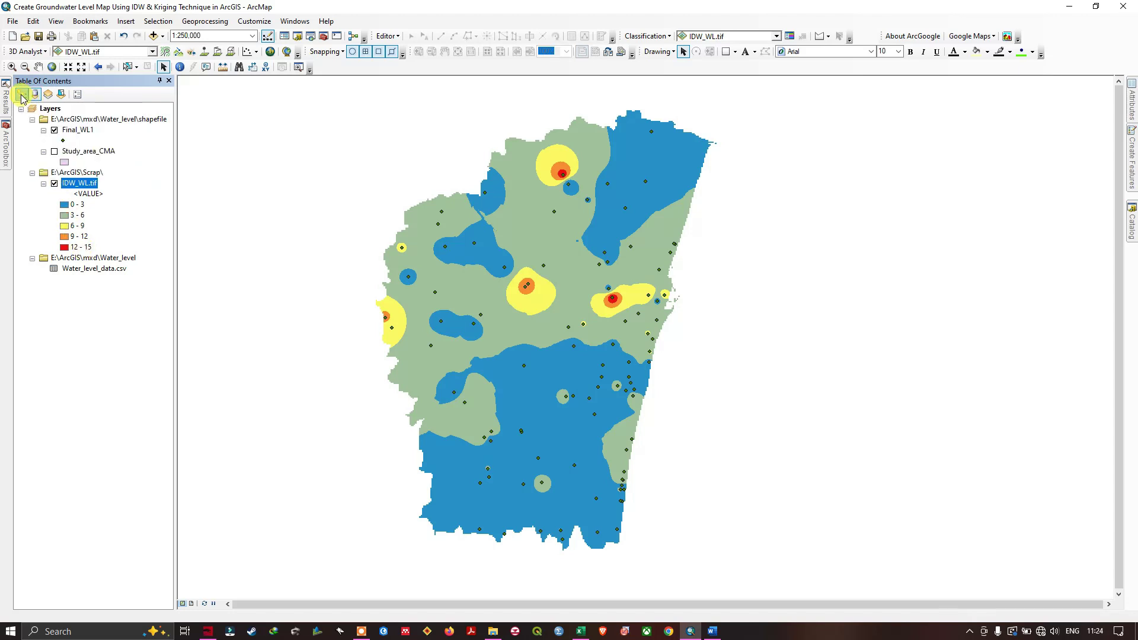
left_click_drag(75, 142, 77, 233)
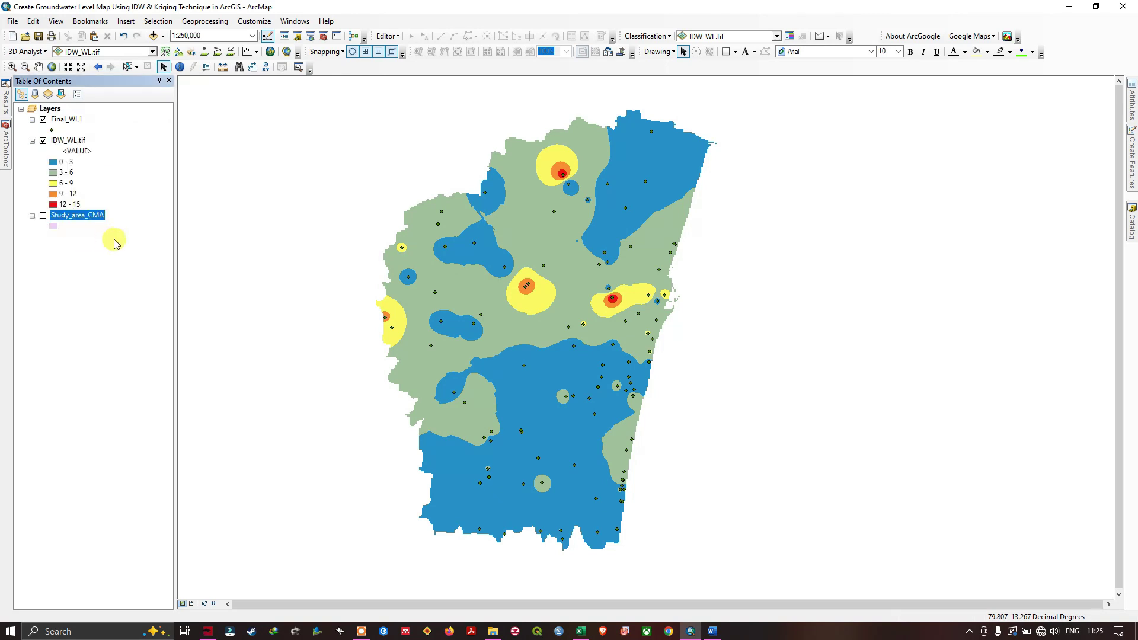
Show Study_area_CMA and symbolize it with no fill color and a black outline of width 1
left_click(53, 227)
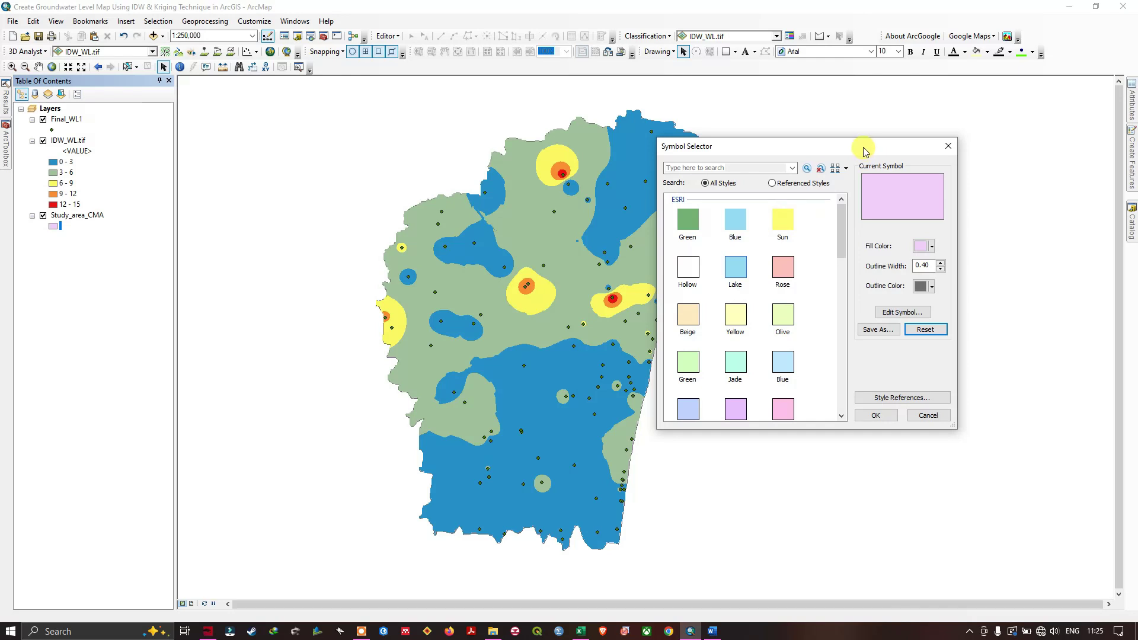
left_click_drag(863, 151, 766, 151)
left_click_drag(819, 265, 838, 265)
type("1")
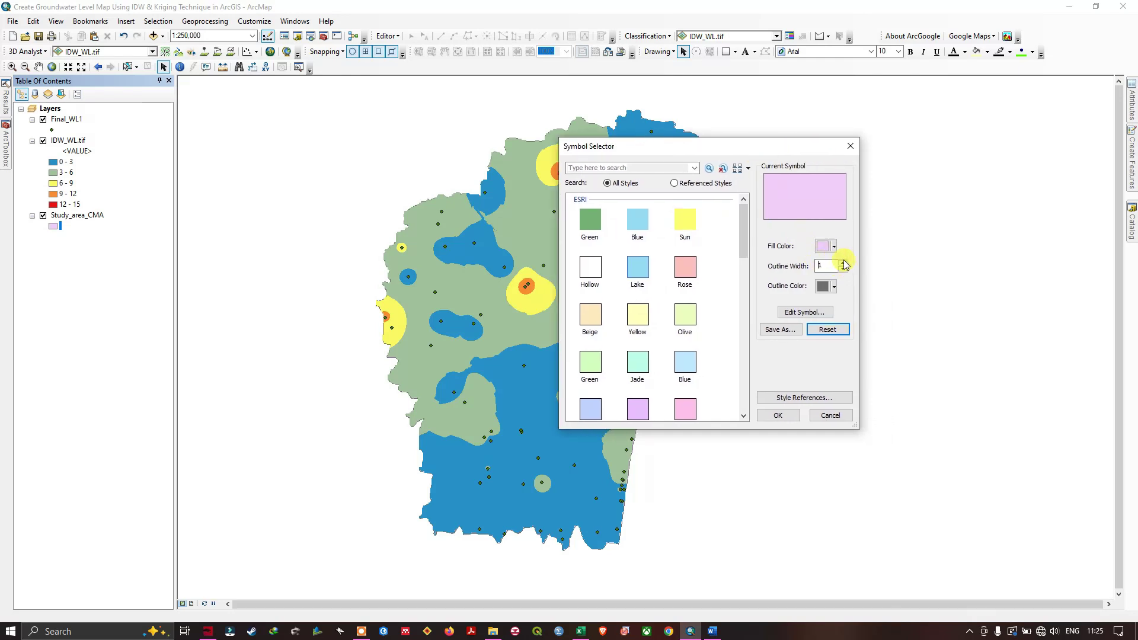
left_click(835, 286)
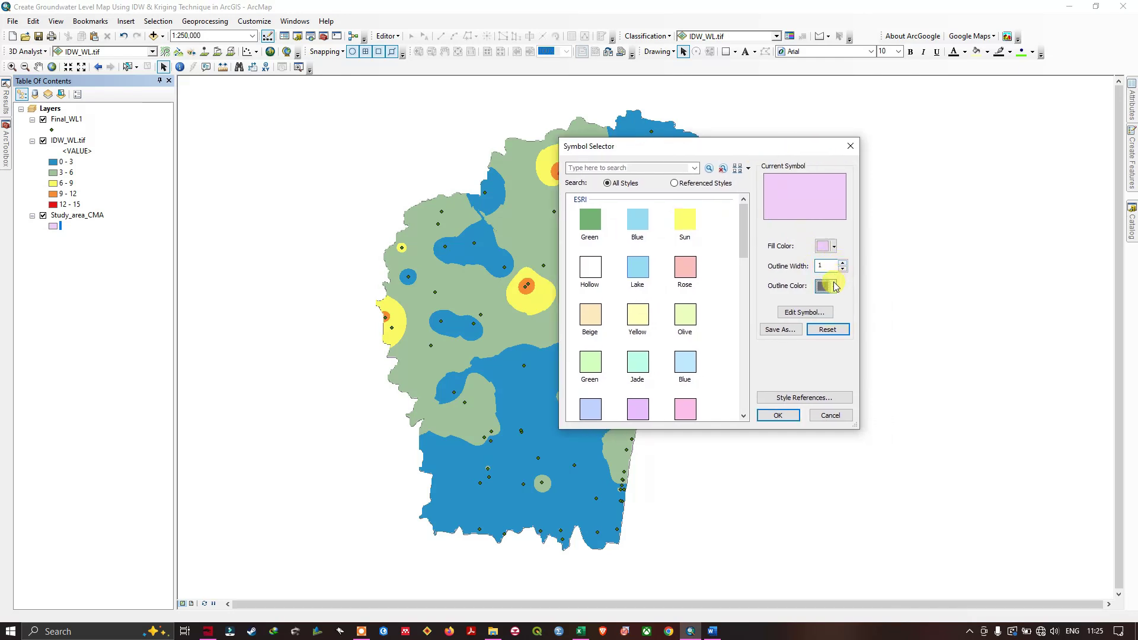
left_click(823, 409)
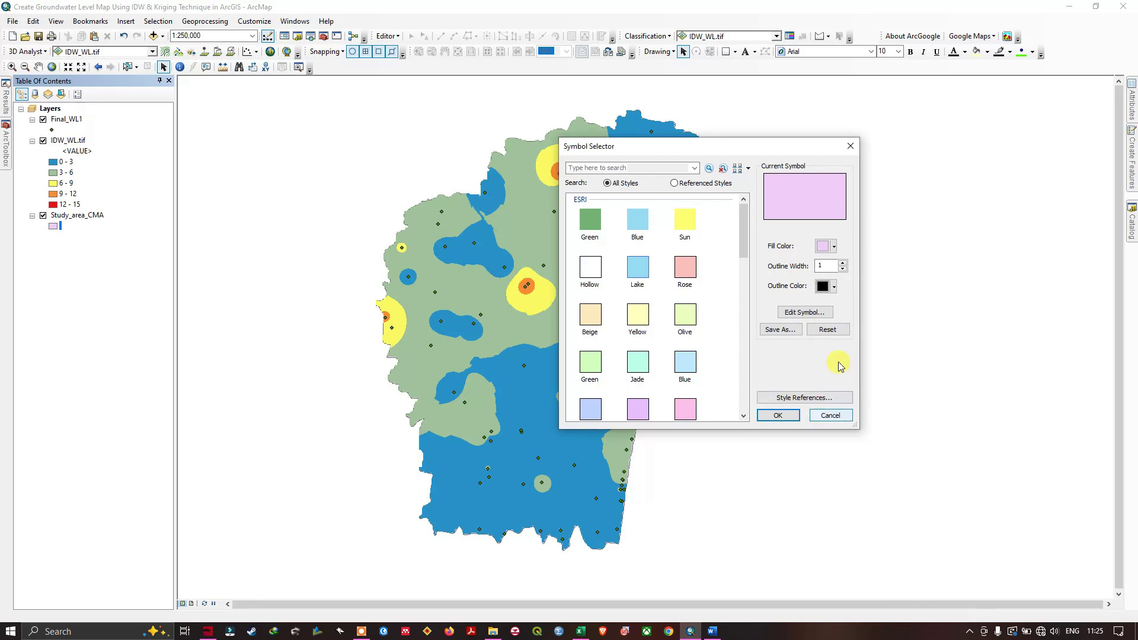
left_click(833, 246)
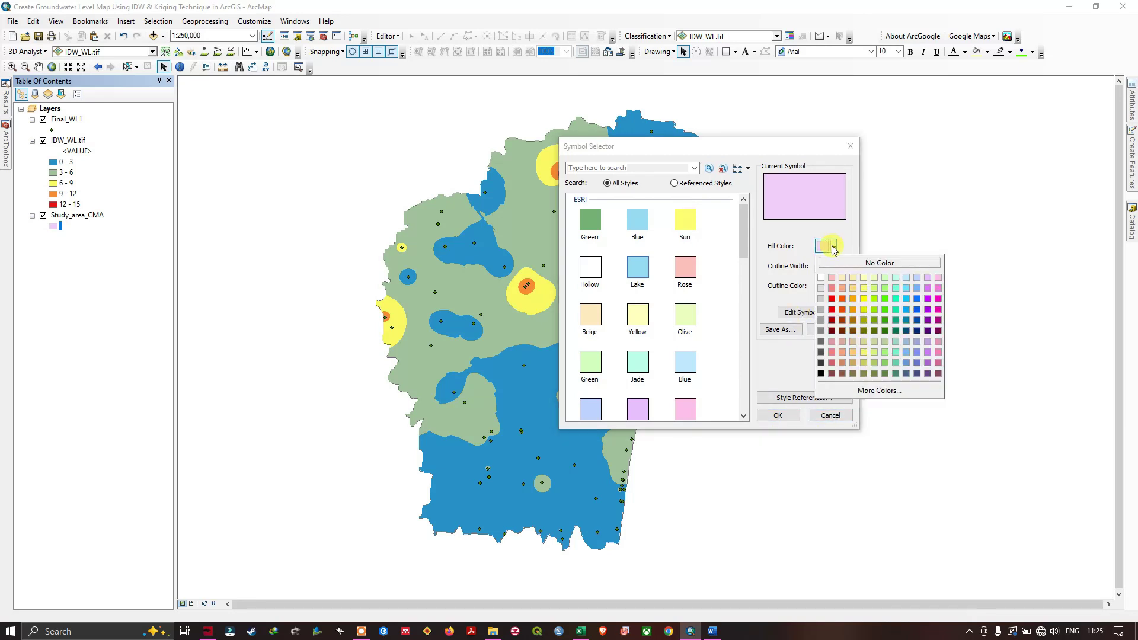
left_click(846, 263)
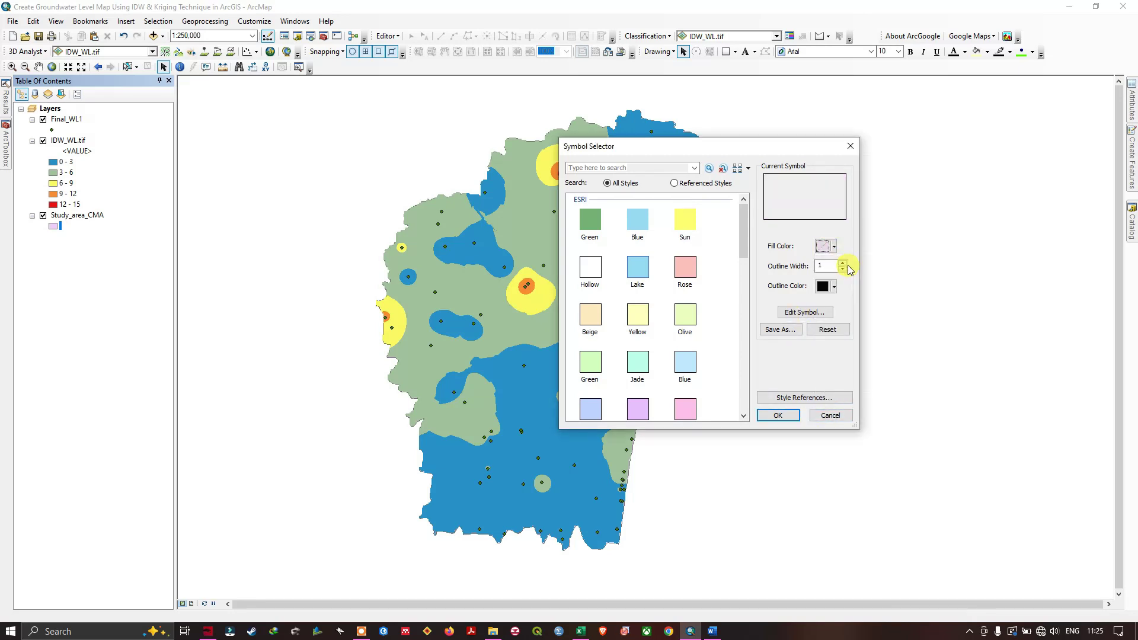
left_click(778, 415)
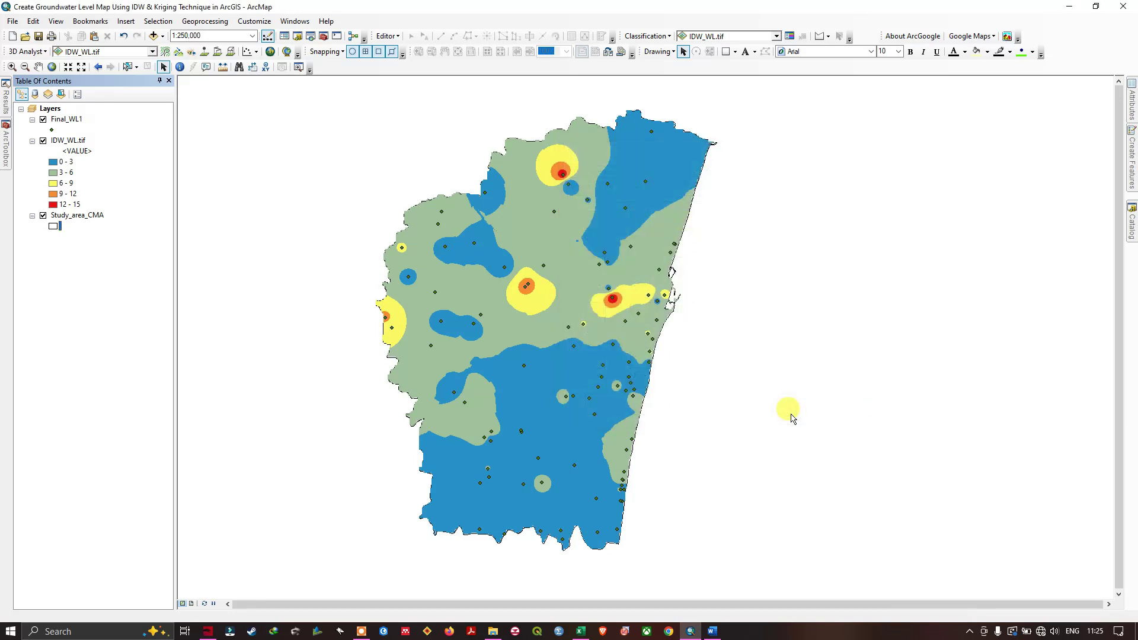
Move the Study_area_CMA layer above IDW_WL.tif, directly beneath Final_WL1, in the drawing order
left_click(76, 221)
left_click_drag(76, 220, 92, 129)
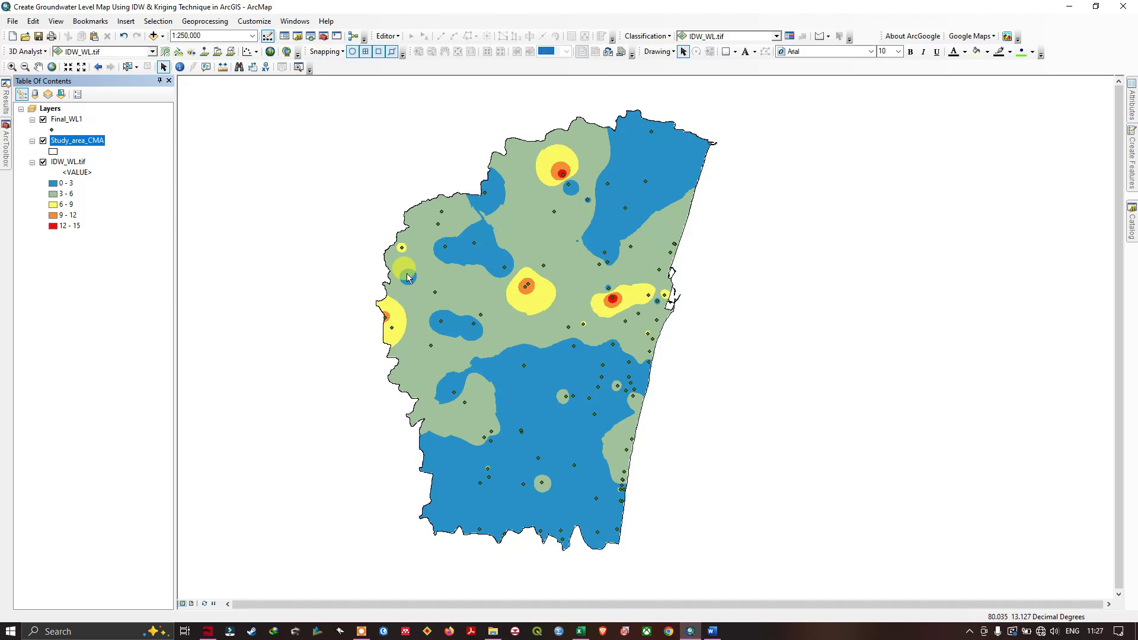
Switch to the Terraspatial content document in Word and read the Kriging section covering its definition, types and mathematical formula
key("alt+Tab")
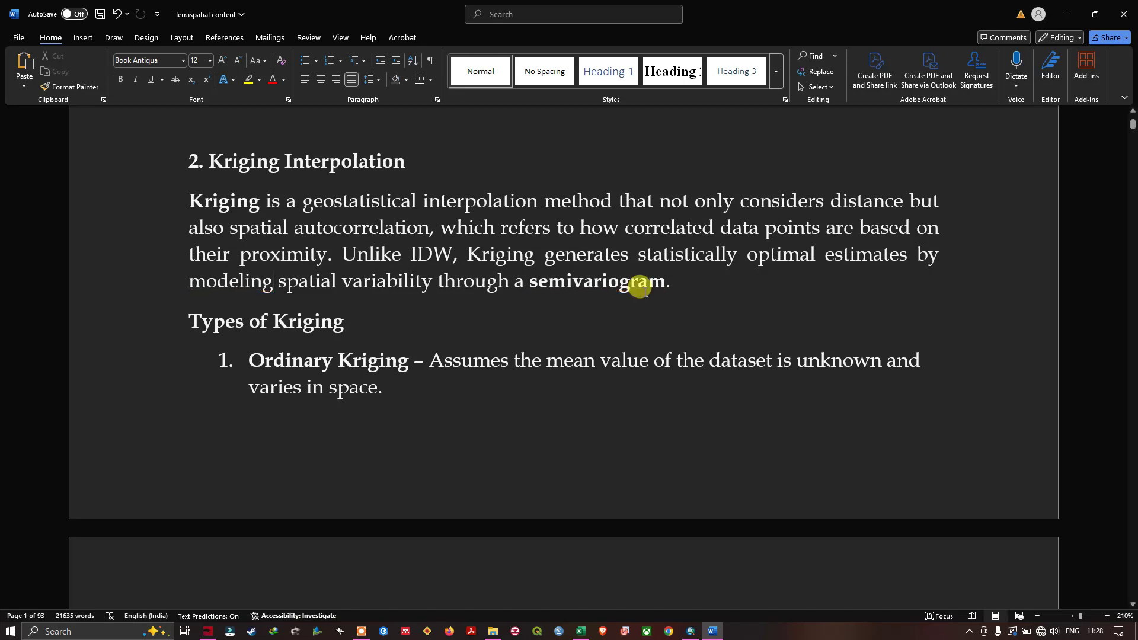
scroll(541, 232, "down", 2)
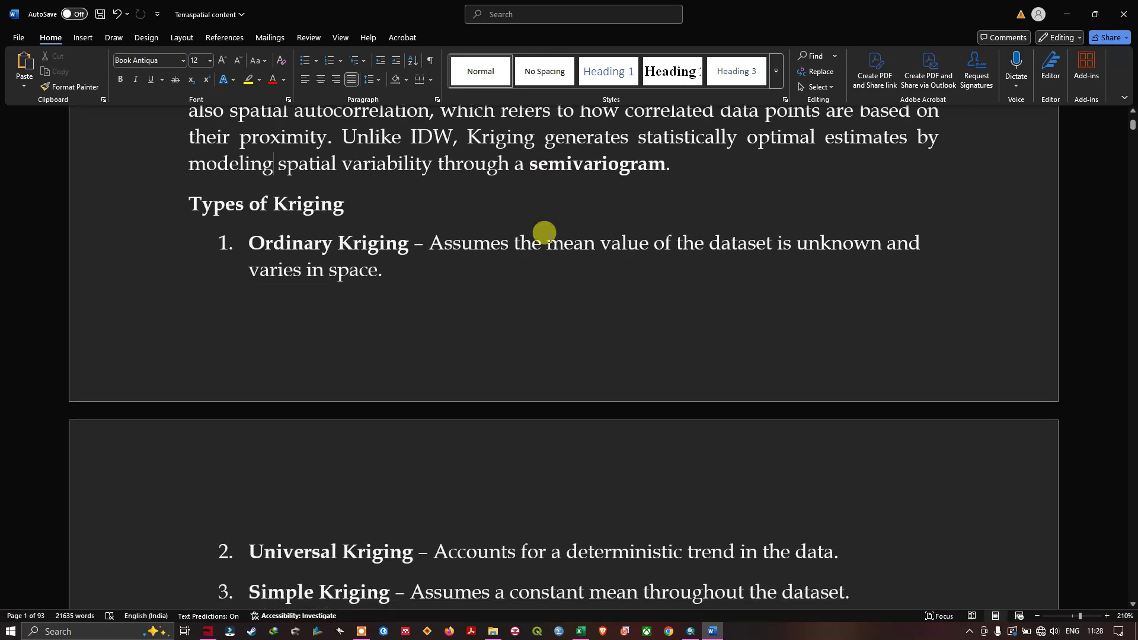
scroll(543, 232, "down", 1)
scroll(543, 232, "up", 1)
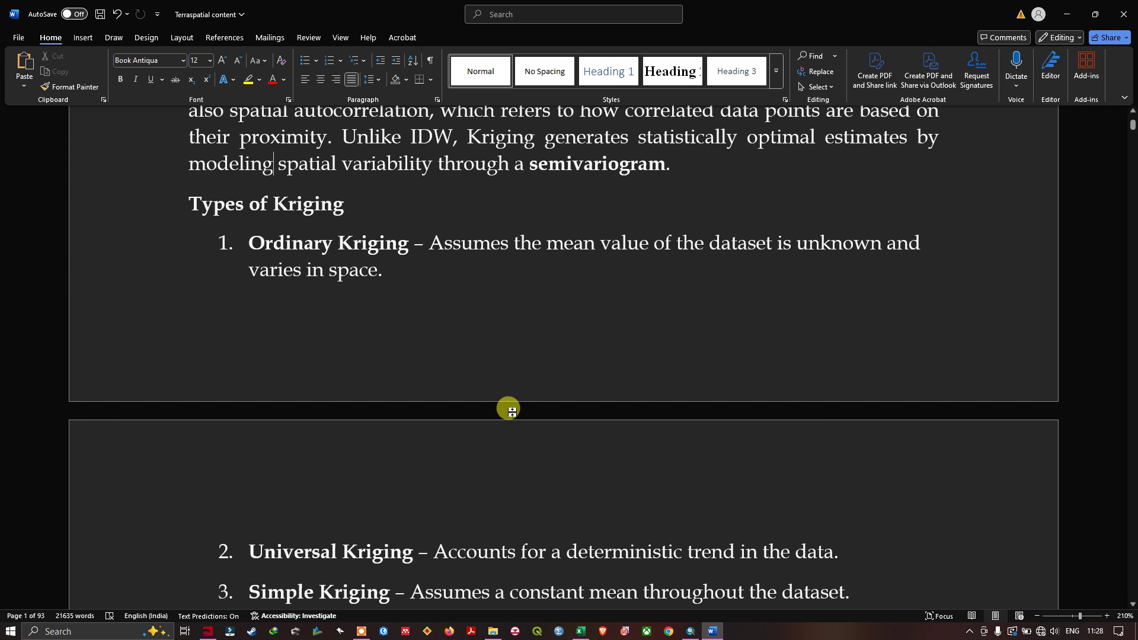
scroll(508, 408, "down", 2)
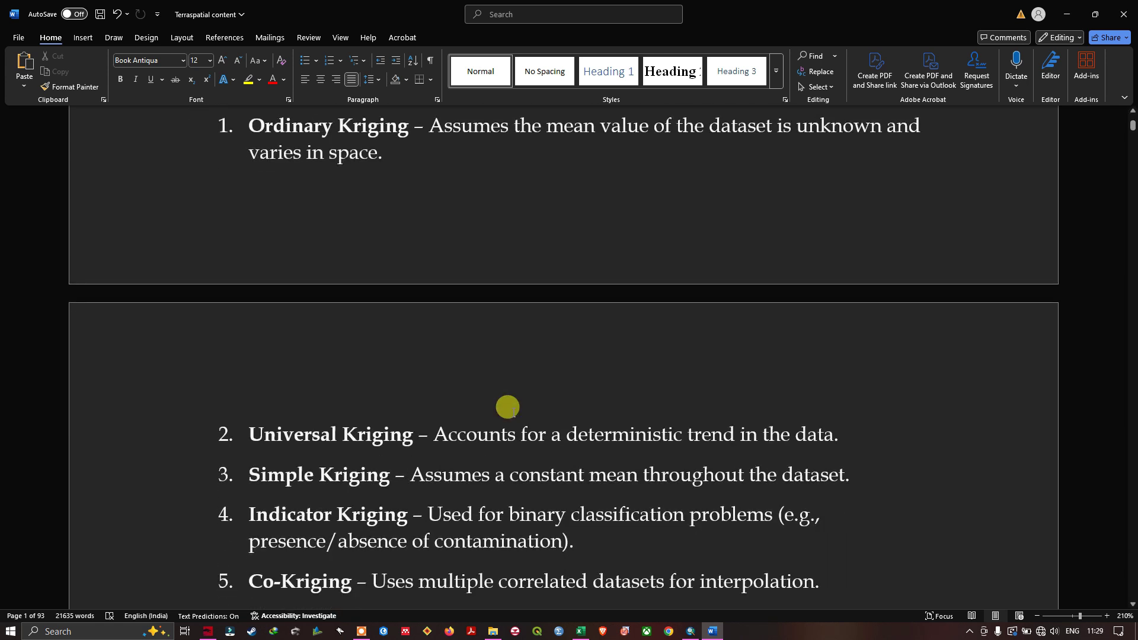
scroll(508, 408, "down", 1)
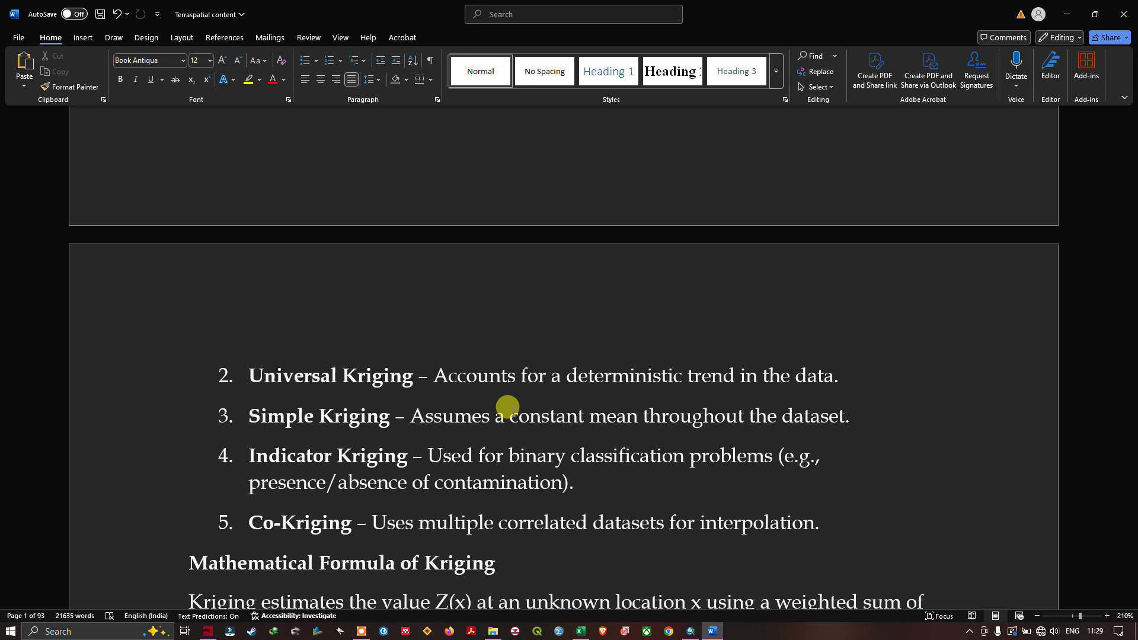
scroll(508, 408, "down", 1)
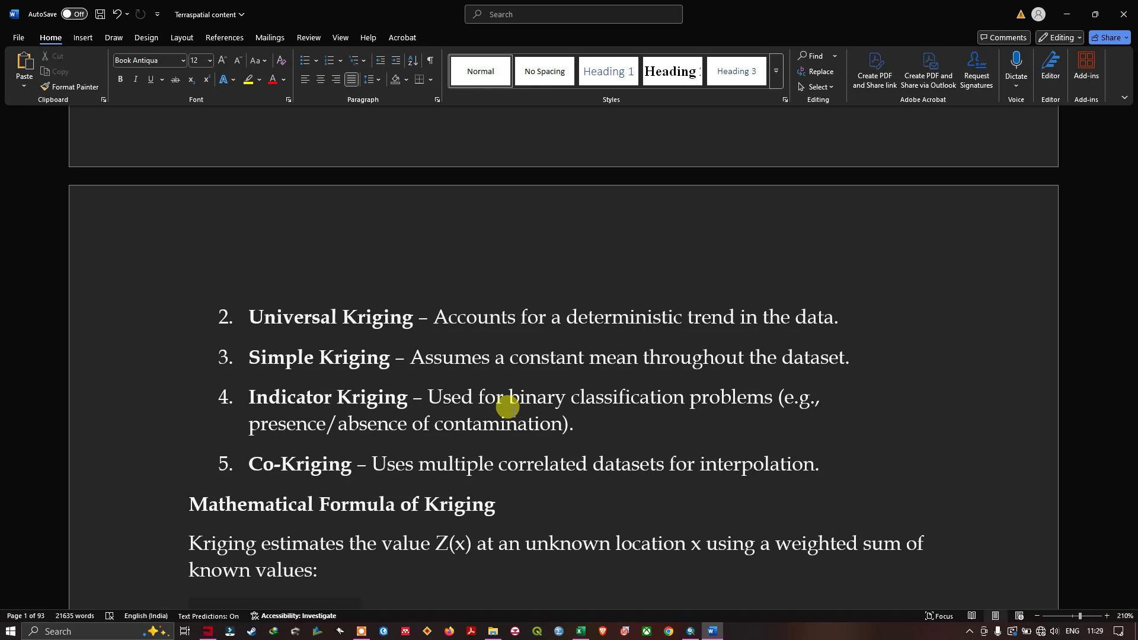
scroll(507, 407, "down", 1)
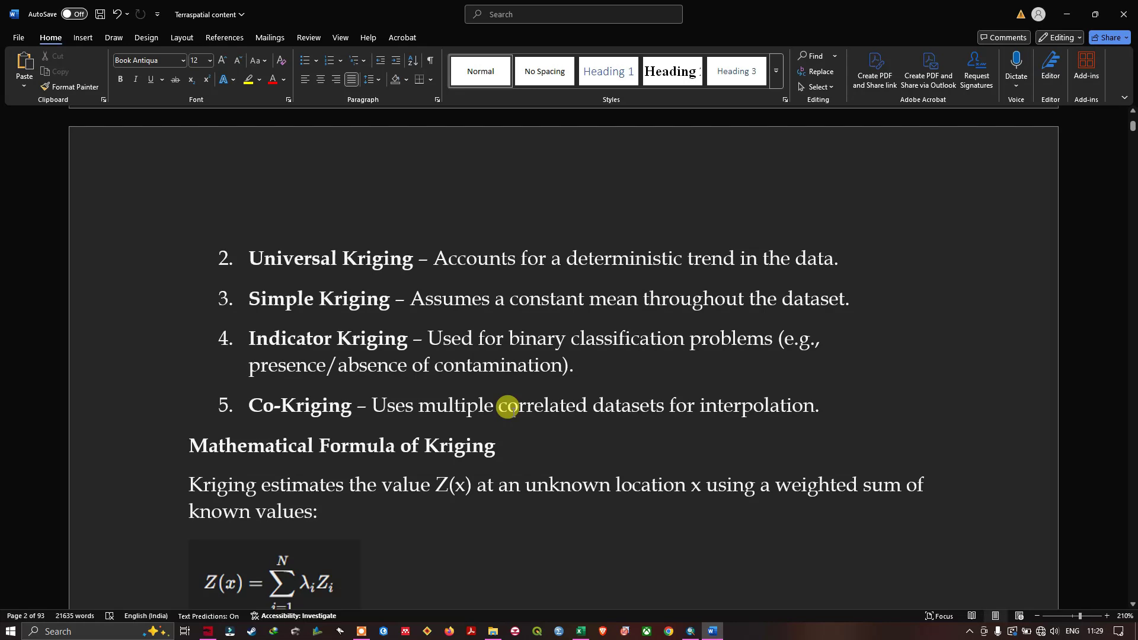
scroll(508, 407, "down", 3)
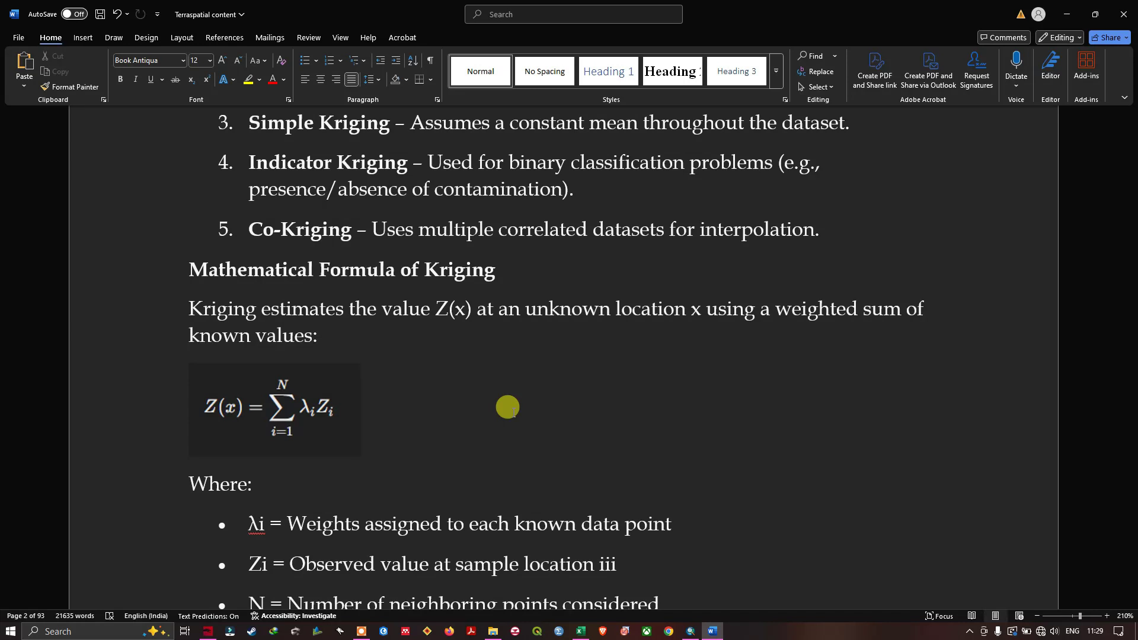
scroll(425, 389, "down", 1)
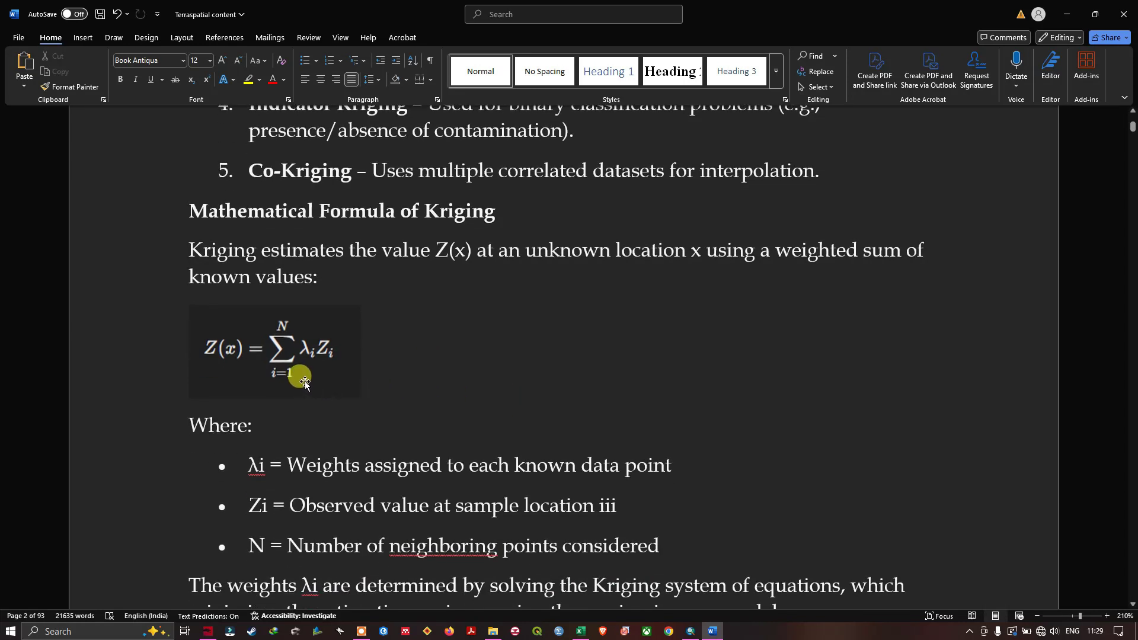
scroll(304, 383, "down", 1)
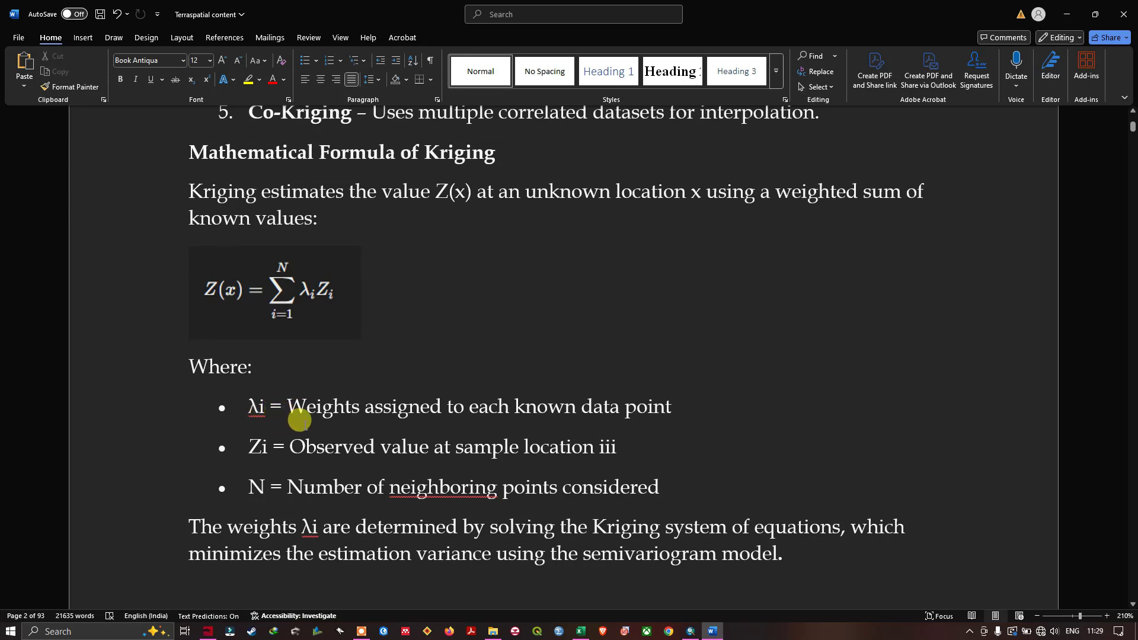
scroll(291, 420, "down", 1)
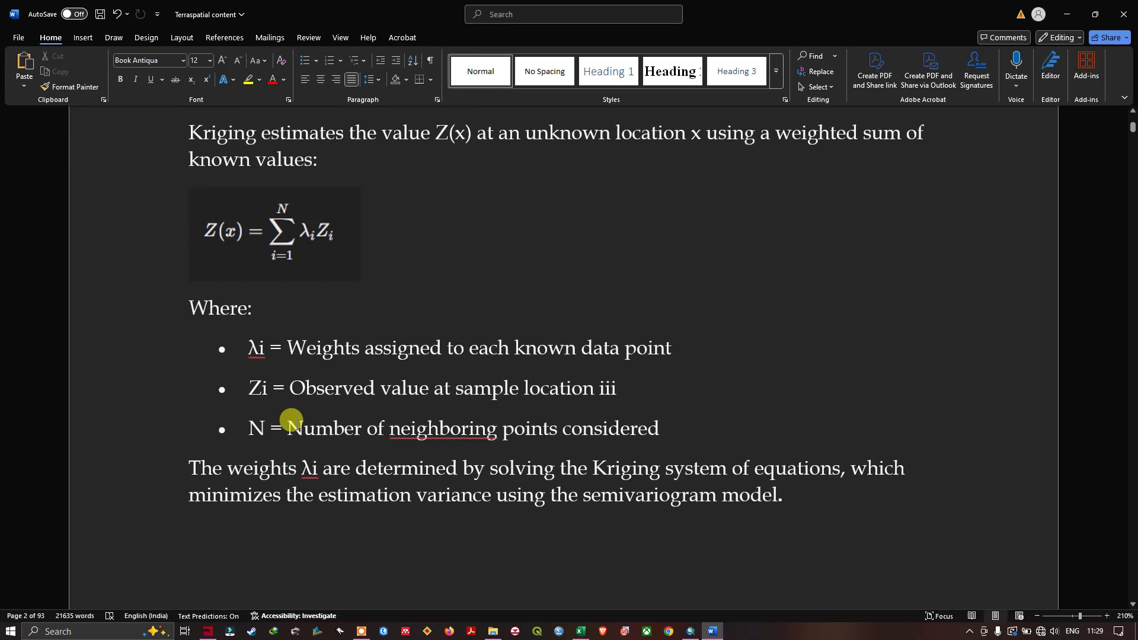
Correct "sample location iii" to "sample location i" in the Zi definition of the Kriging formula
left_click(613, 388)
key("BackSpace")
key("BackSpace")
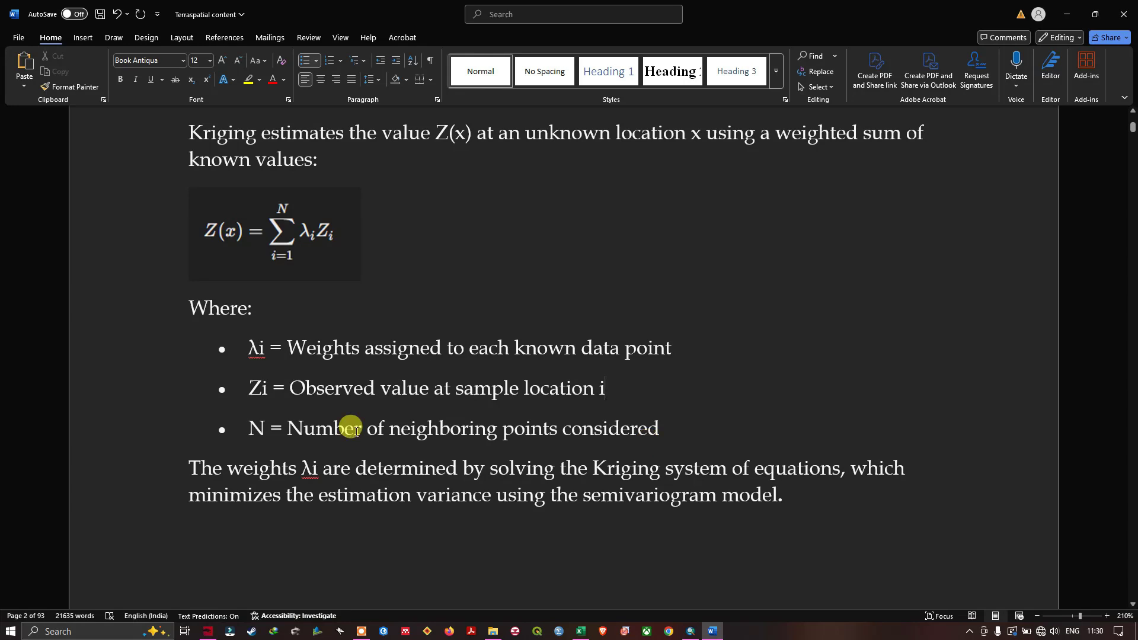
scroll(351, 428, "down", 2)
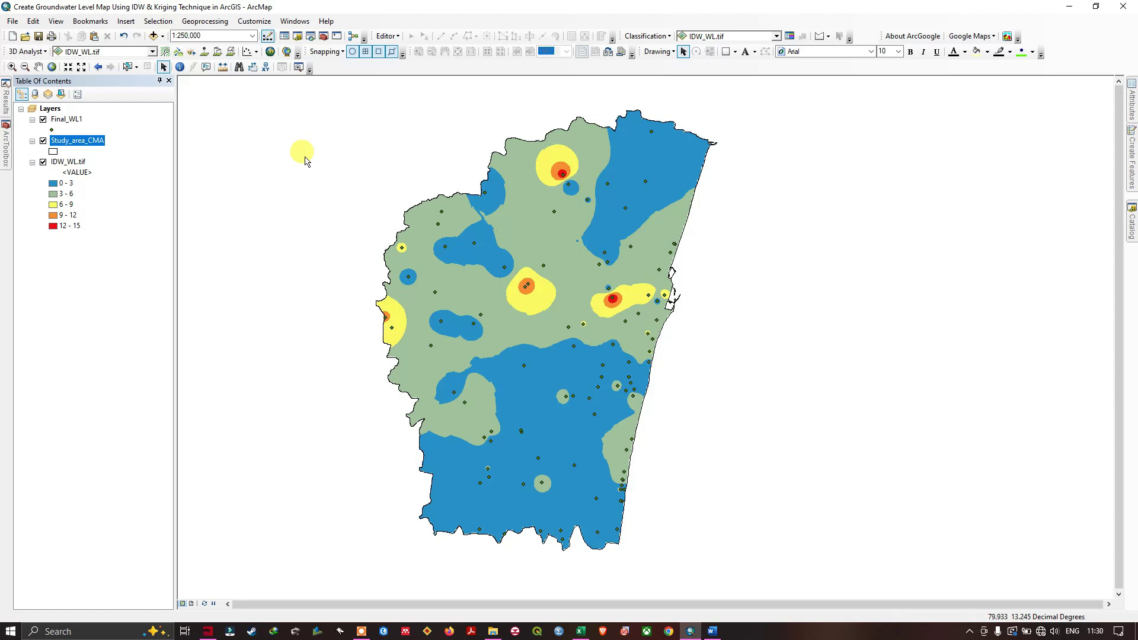
Start the Spatial Analyst Kriging interpolation tool in ArcMap with Final_WL1 as the input point features
left_click(324, 38)
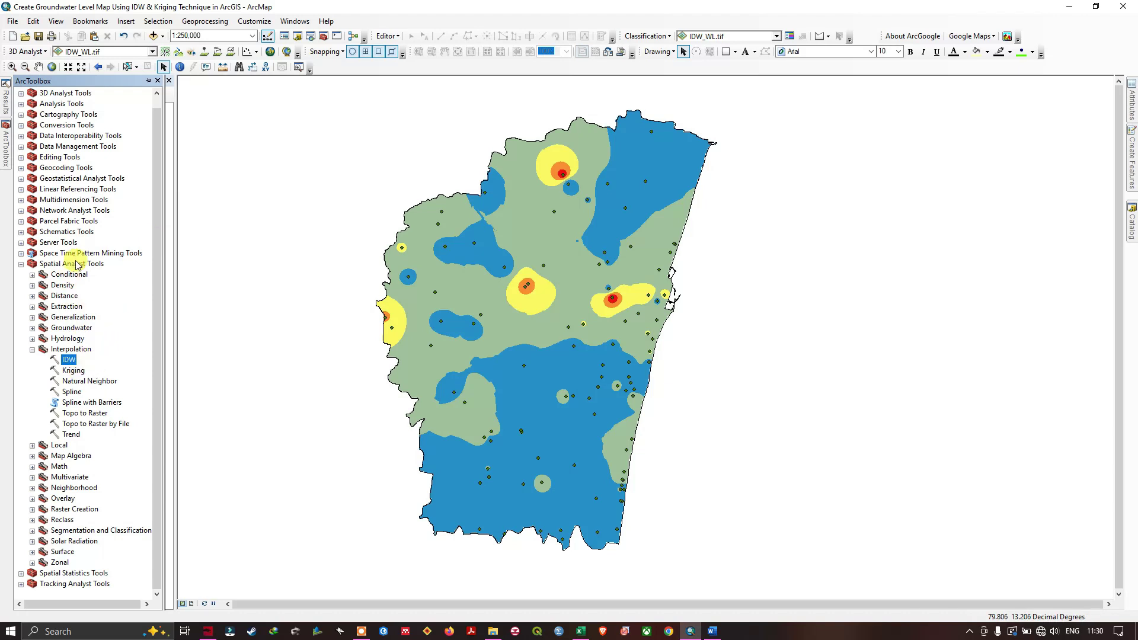
double_click(72, 371)
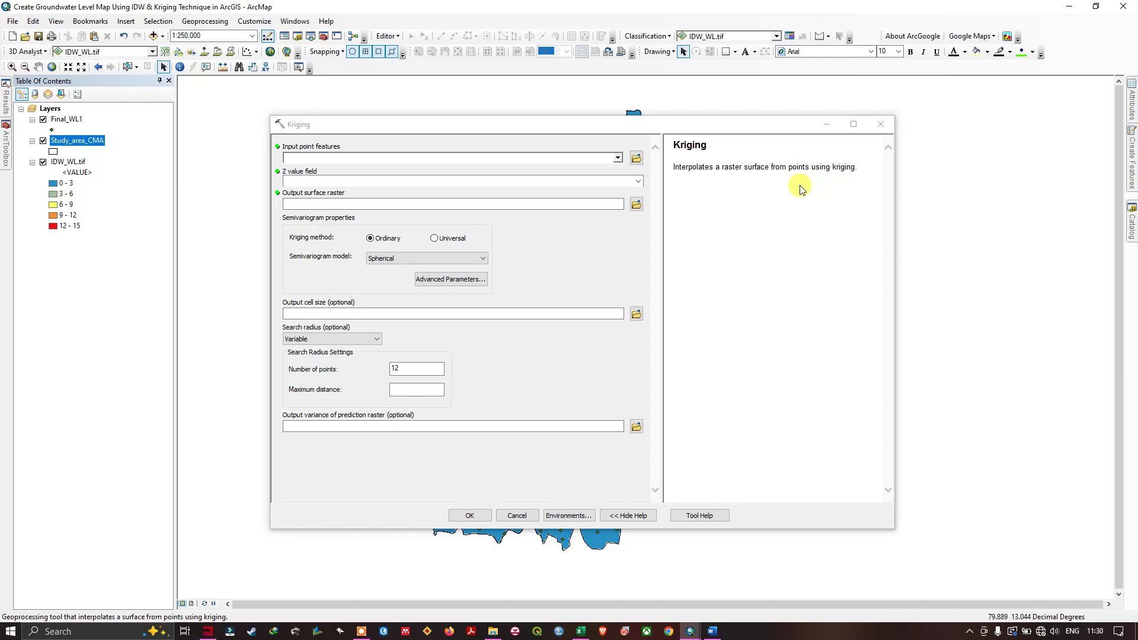
left_click(501, 146)
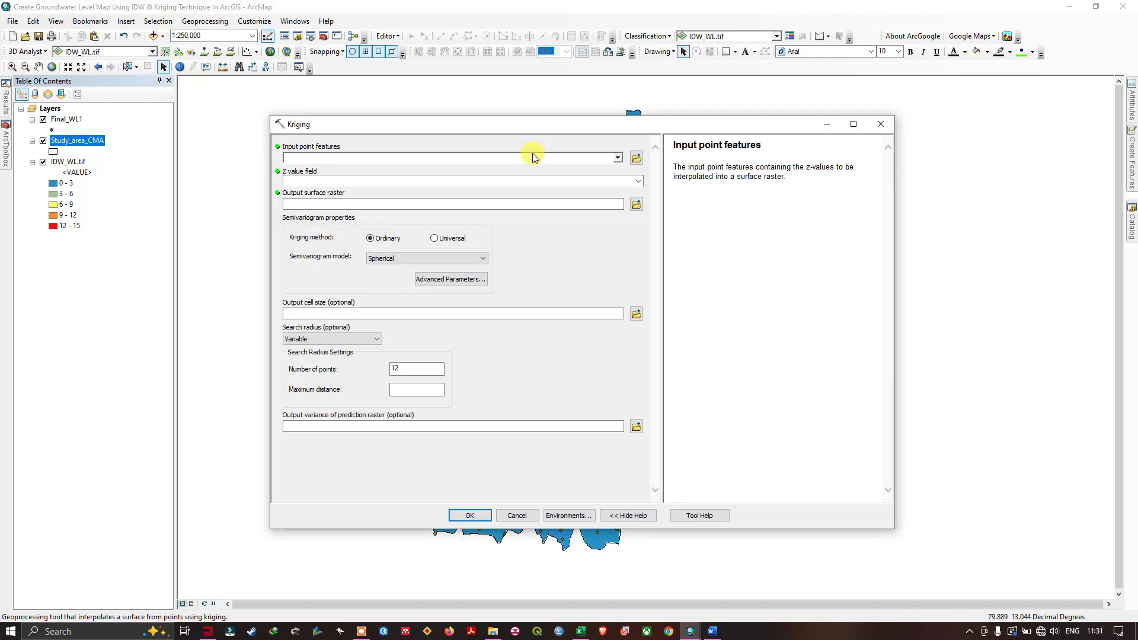
left_click(618, 158)
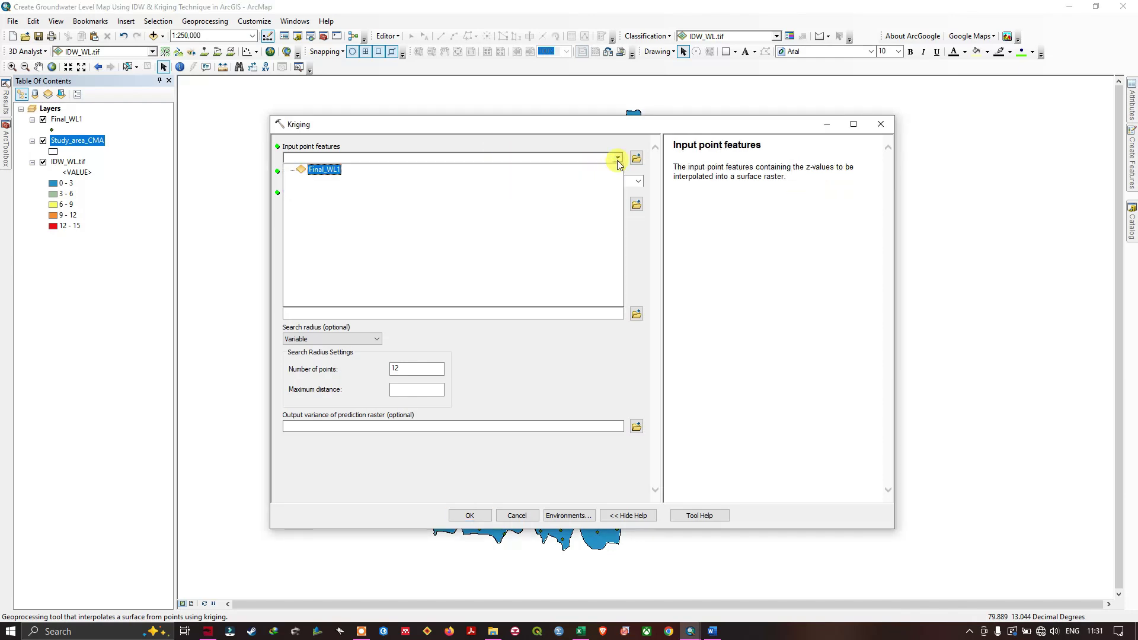
left_click(335, 171)
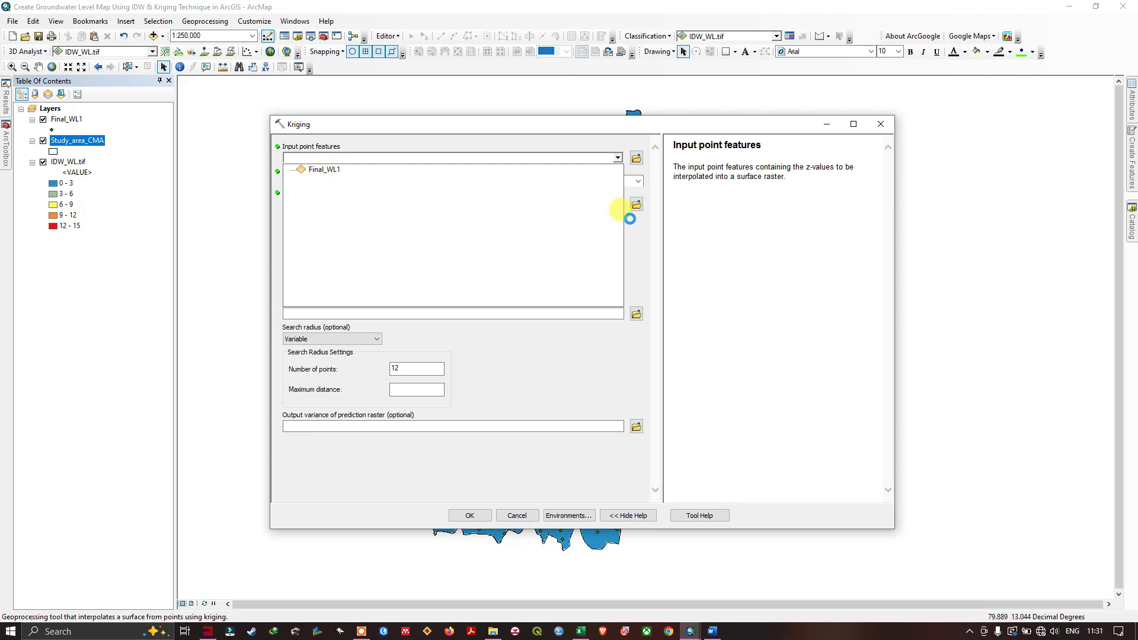
Set the Kriging Z value field to WL and save the output surface raster as WL_kriging.tif in the Scrap folder
left_click(638, 180)
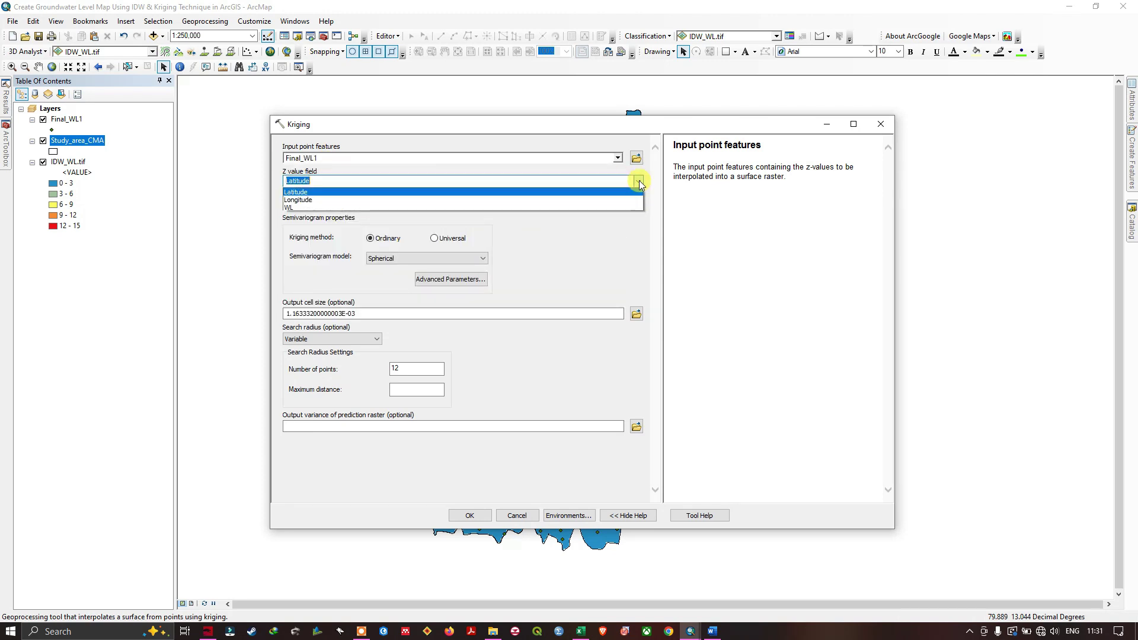
left_click(324, 207)
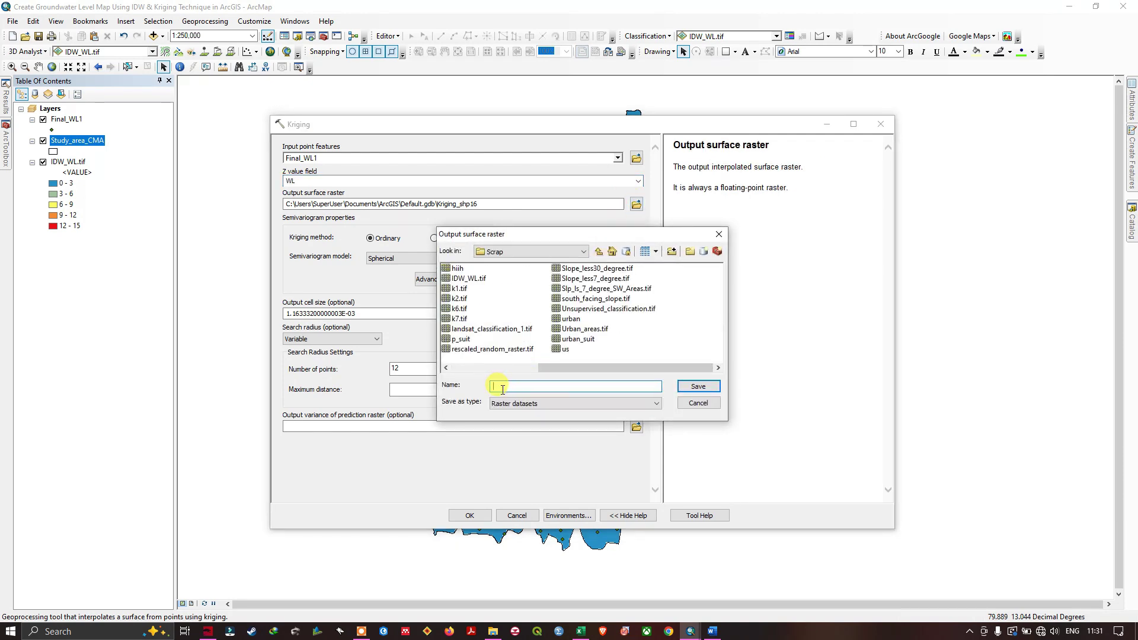
type("WL_Kriging.tif")
left_click(710, 386)
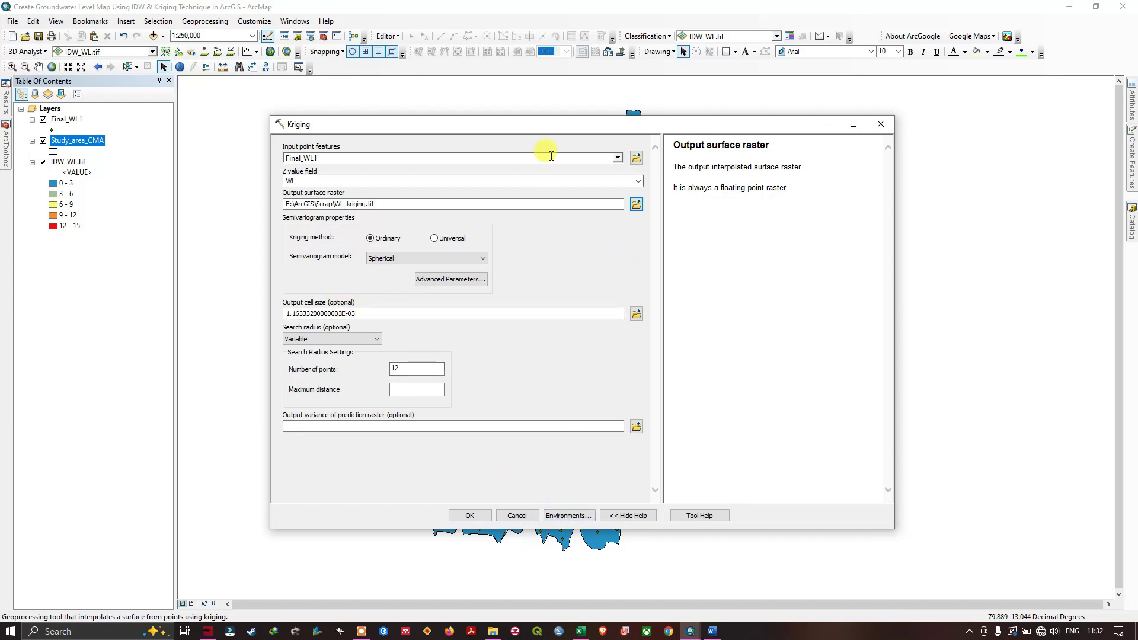
Move the Kriging dialog aside, hide IDW_WL.tif to view the points within the study area boundary, and show it again
left_click_drag(568, 124, 602, 373)
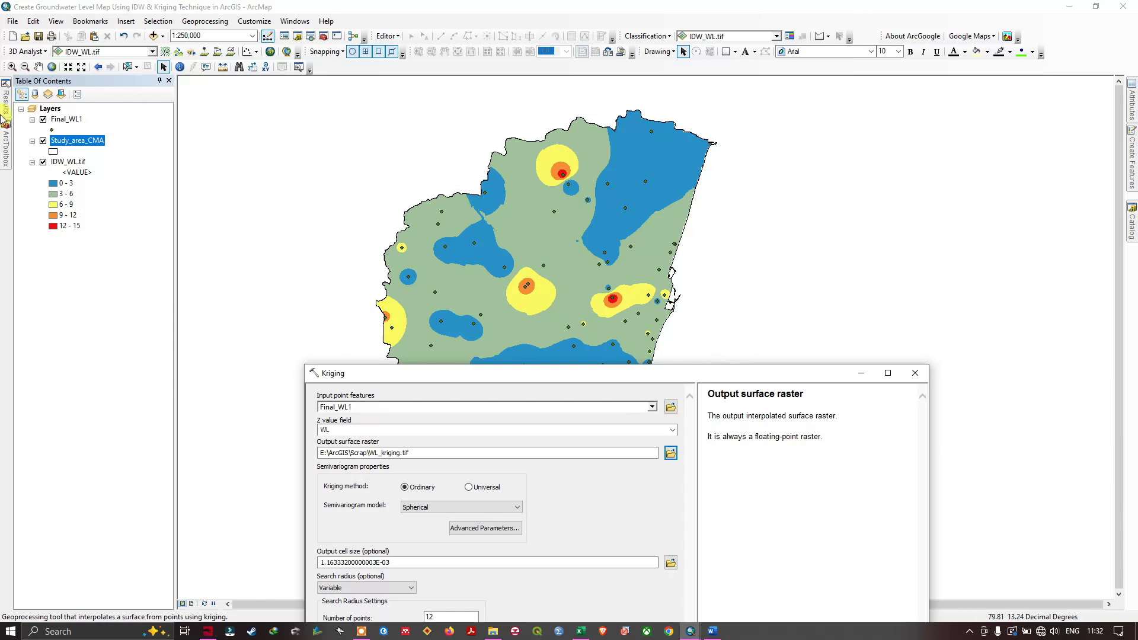
left_click(43, 163)
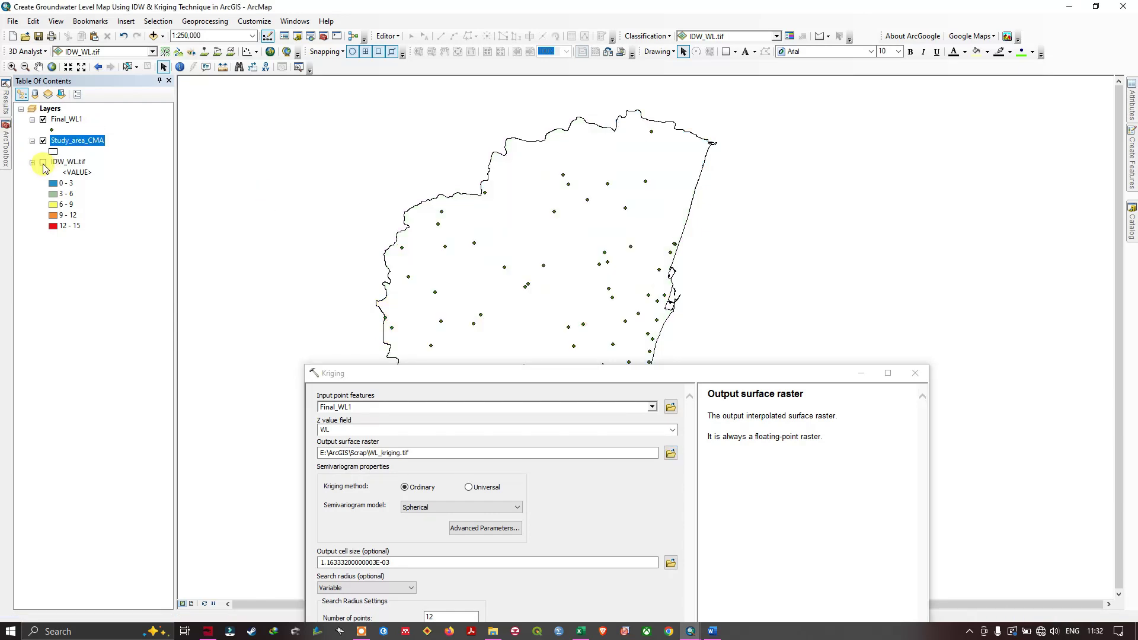
left_click(43, 163)
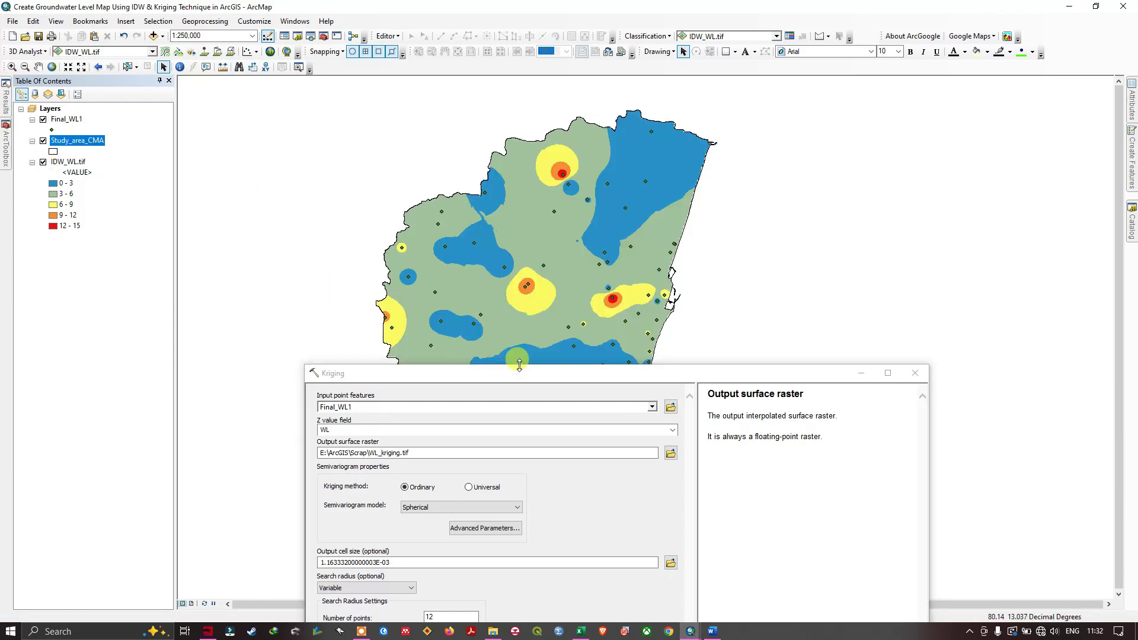
left_click_drag(521, 373, 487, 109)
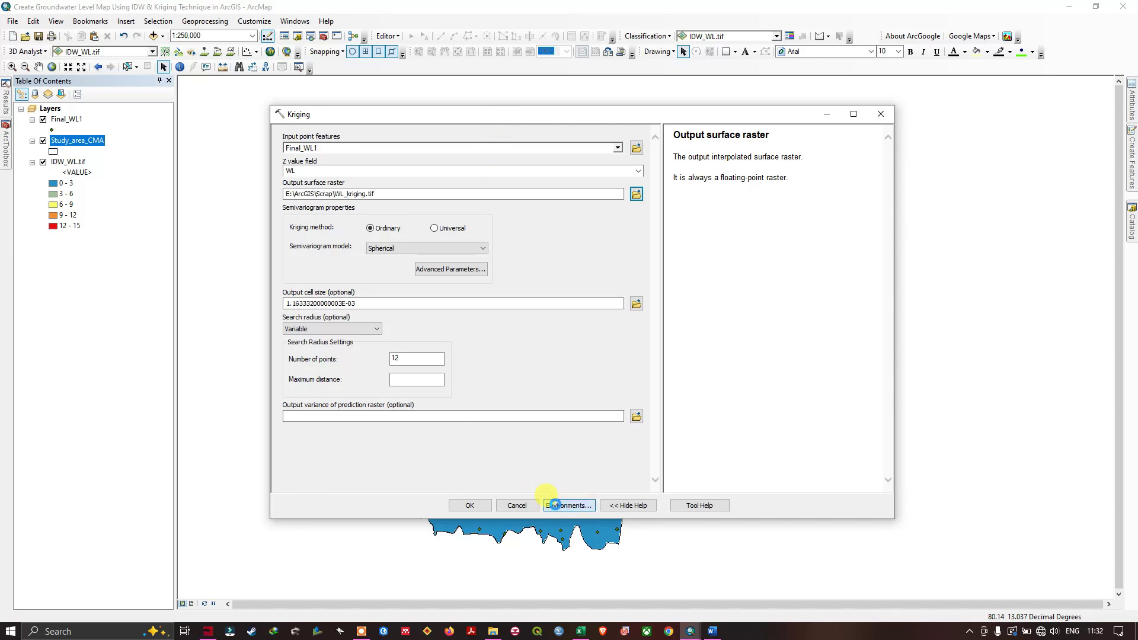
Set the processing extent in the Kriging environment settings to Same as layer Study_area_CMA
left_click(556, 507)
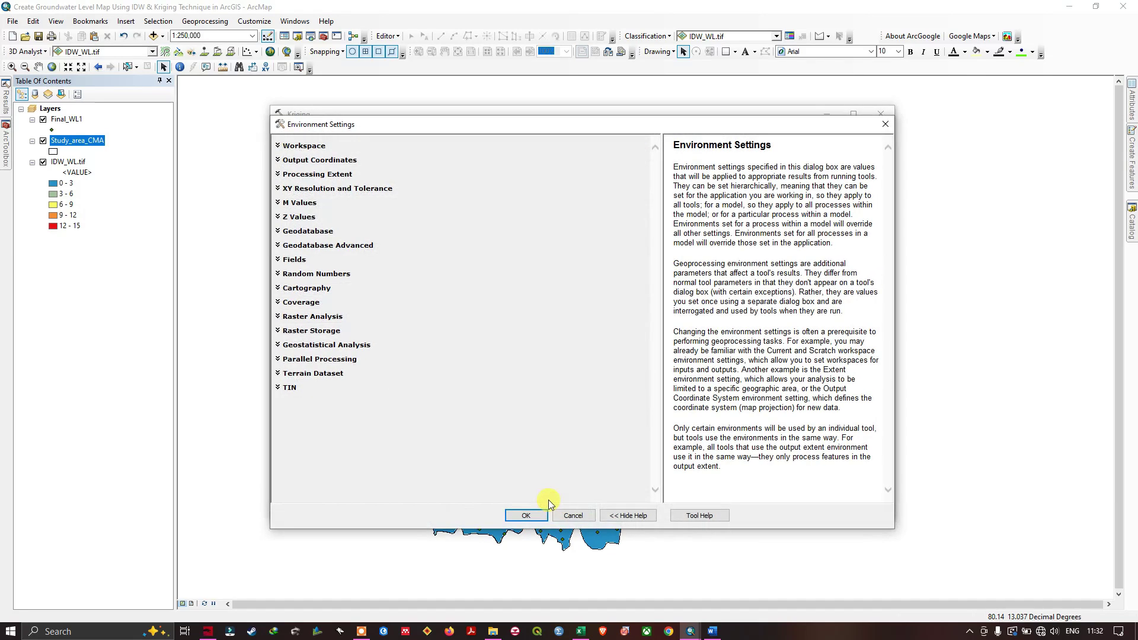
left_click(300, 176)
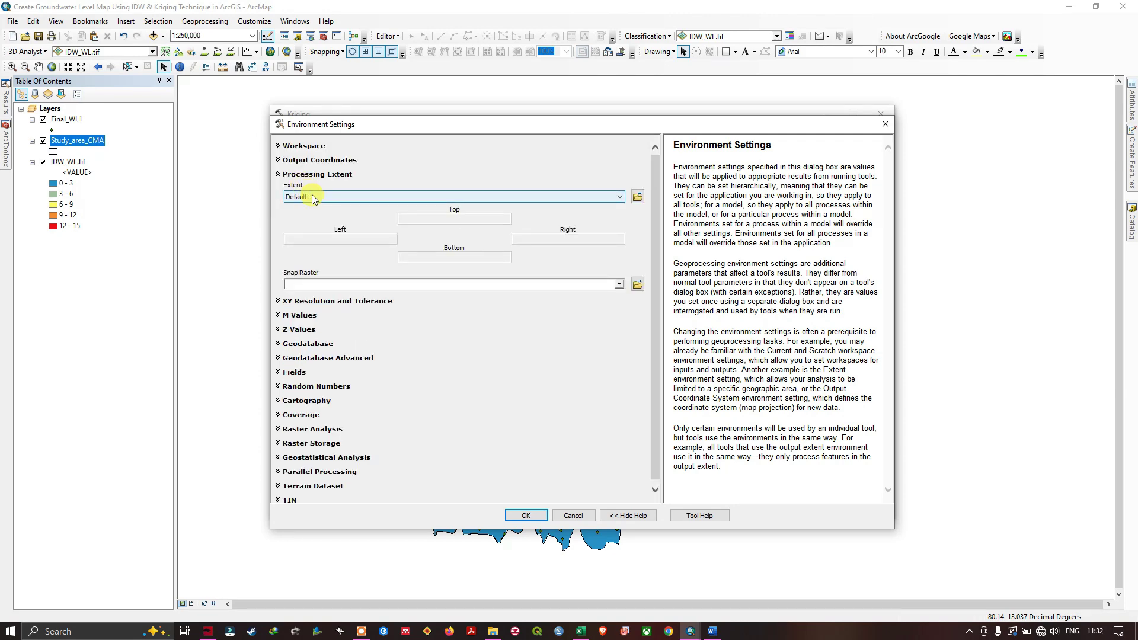
left_click(305, 198)
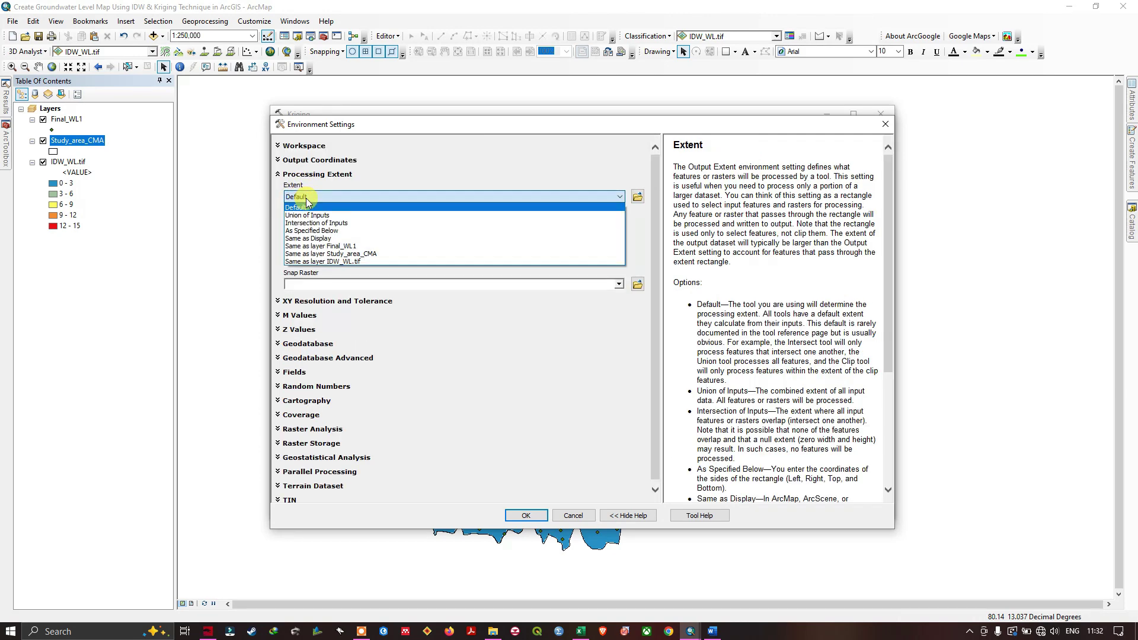
left_click(332, 254)
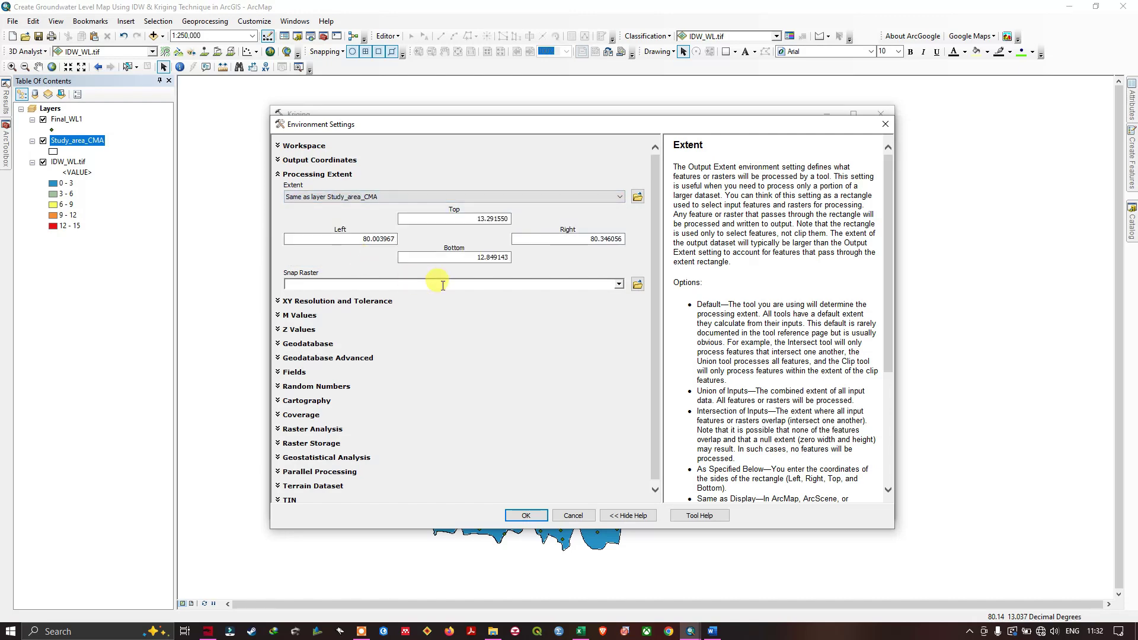
Set the raster analysis mask to Study_area_CMA, accept the environment settings and run the Kriging interpolation
left_click(324, 429)
scroll(413, 361, "down", 3)
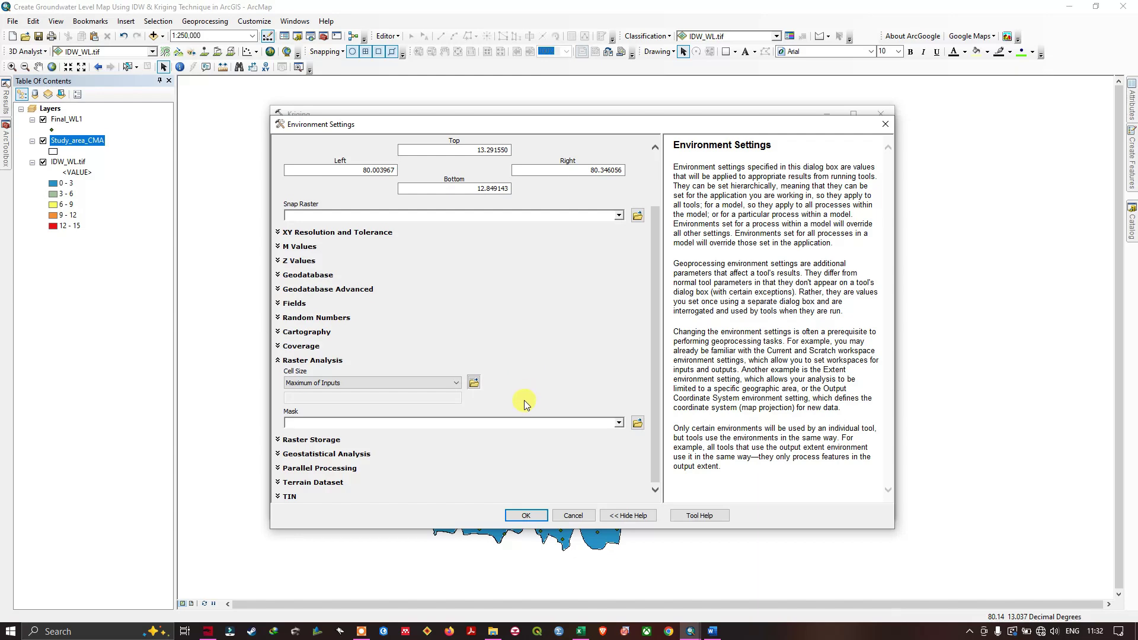
left_click(618, 423)
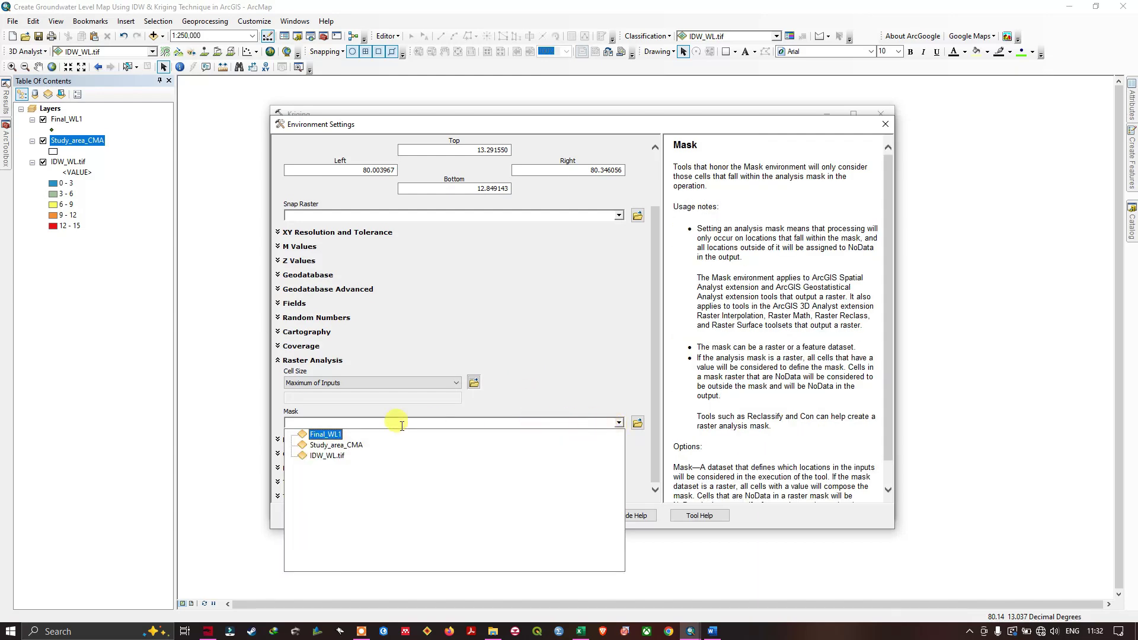
left_click(336, 446)
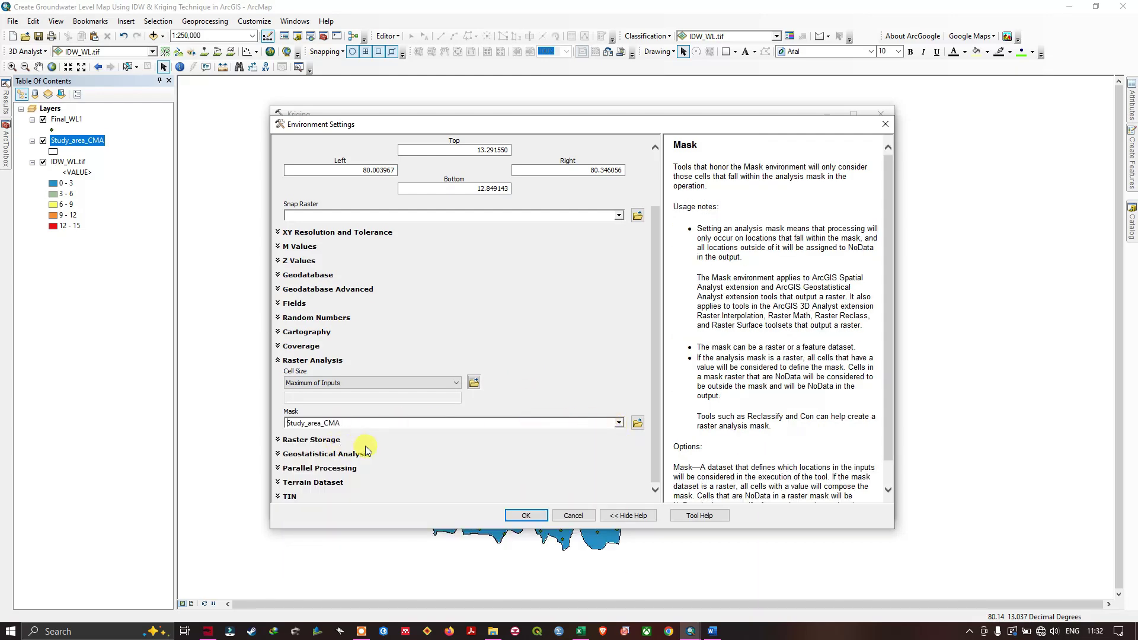
left_click(526, 515)
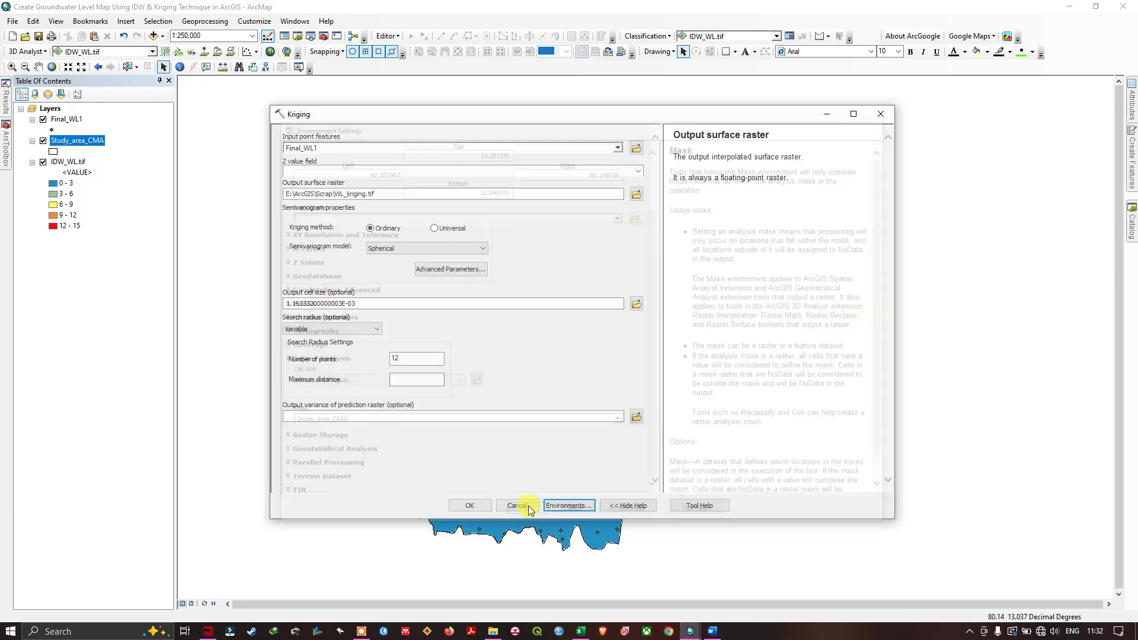
left_click(473, 505)
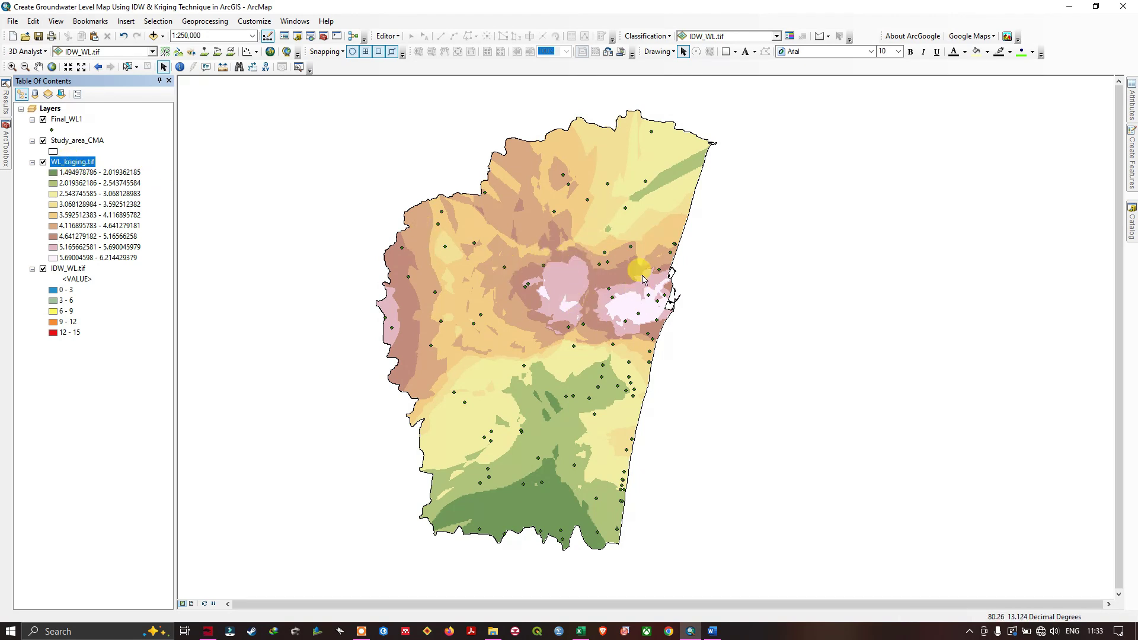
Examine the Kriging surface up close and toggle WL_kriging.tif off and on to compare it with the IDW raster
scroll(563, 278, "down", 1)
scroll(573, 287, "up", 1)
scroll(573, 286, "up", 2)
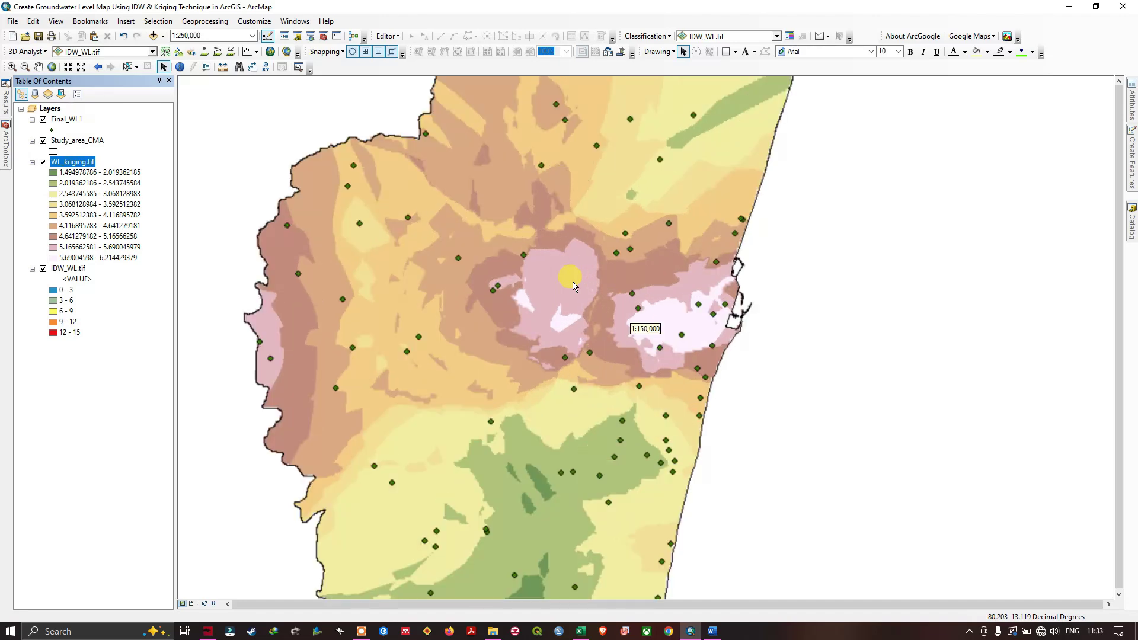
scroll(381, 279, "down", 1)
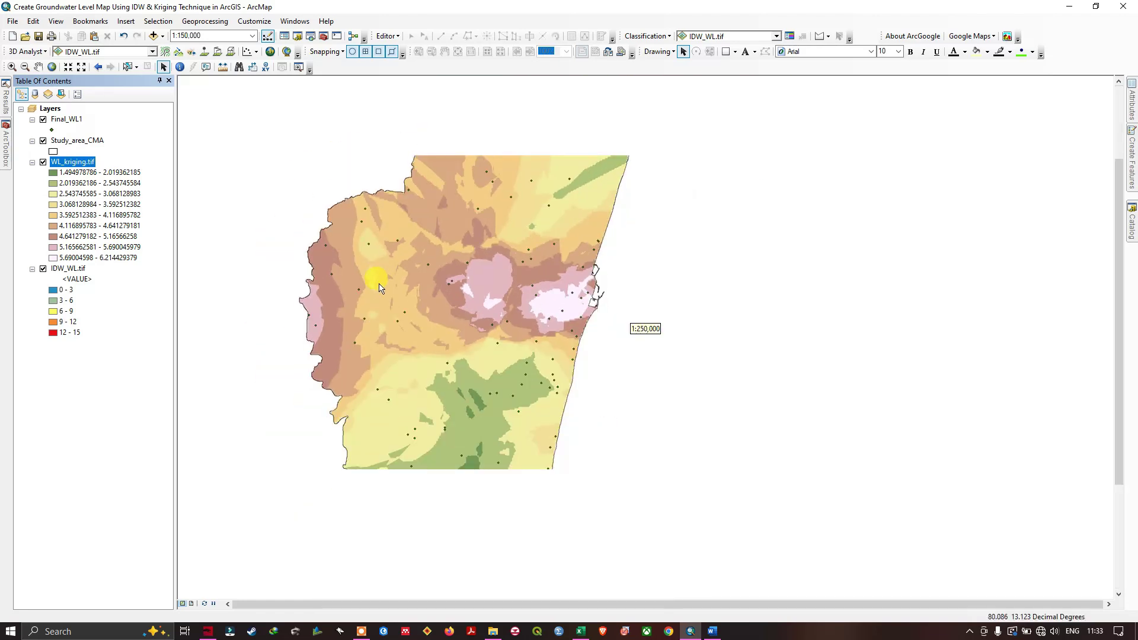
left_click(43, 161)
left_click(43, 162)
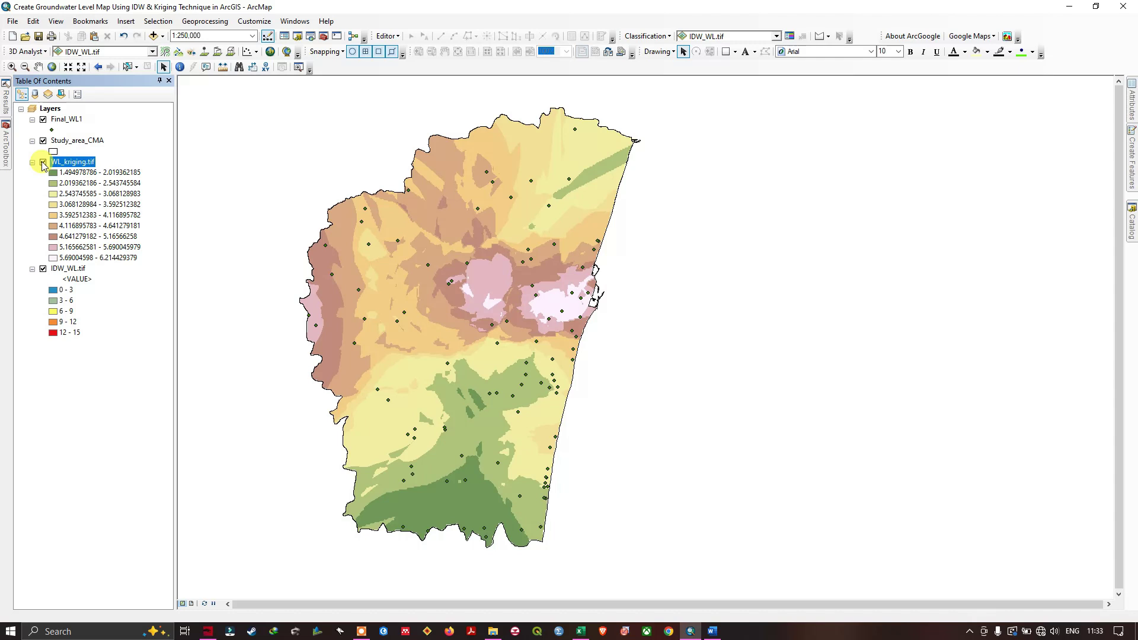
Open the symbology properties of WL_kriging.tif, try 5 classes, and settle on 4 equal interval classes
right_click(86, 165)
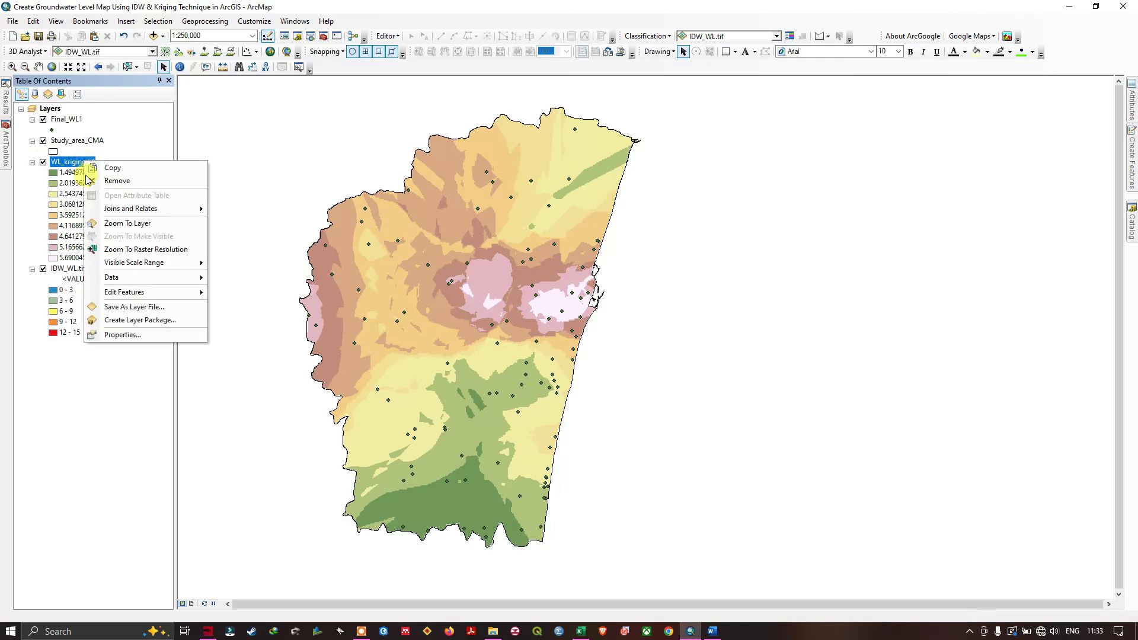
left_click(129, 336)
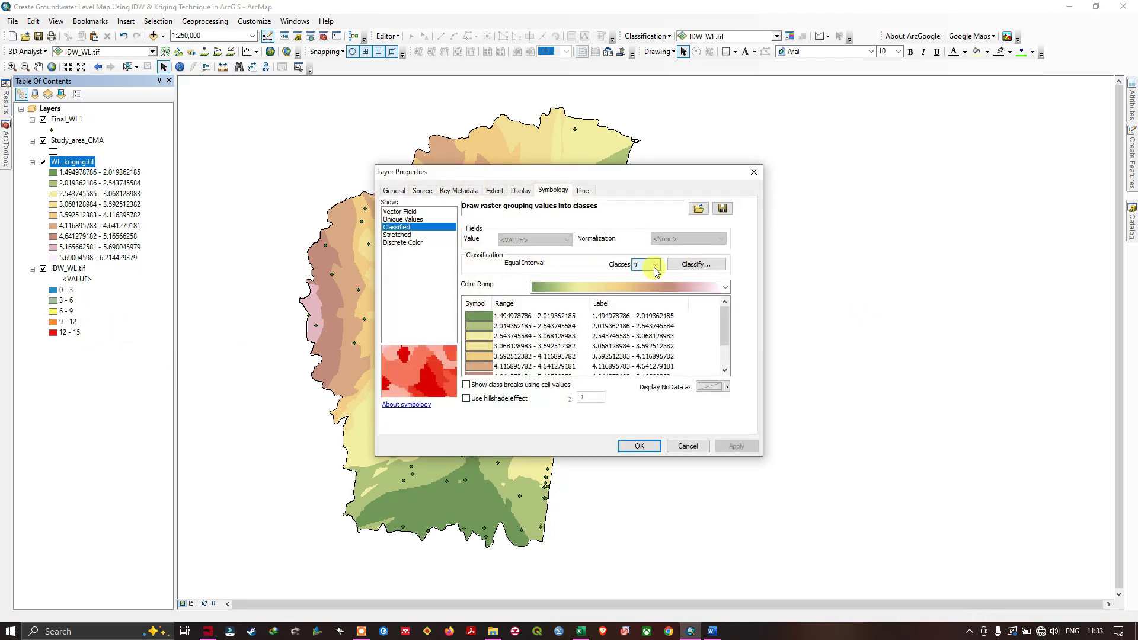
left_click(654, 265)
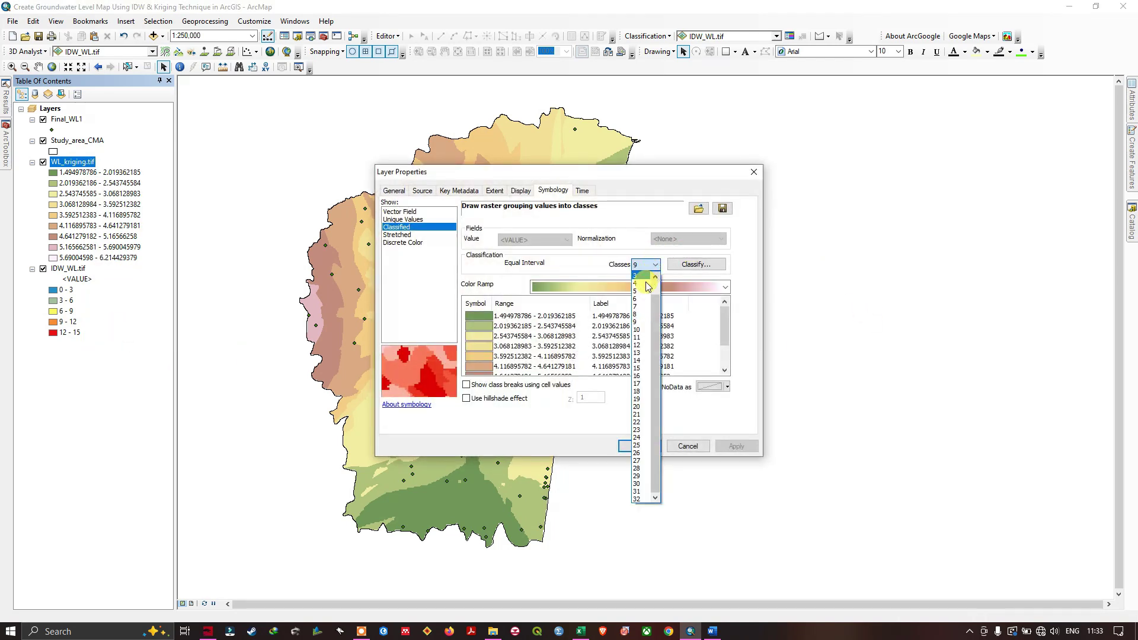
left_click(639, 291)
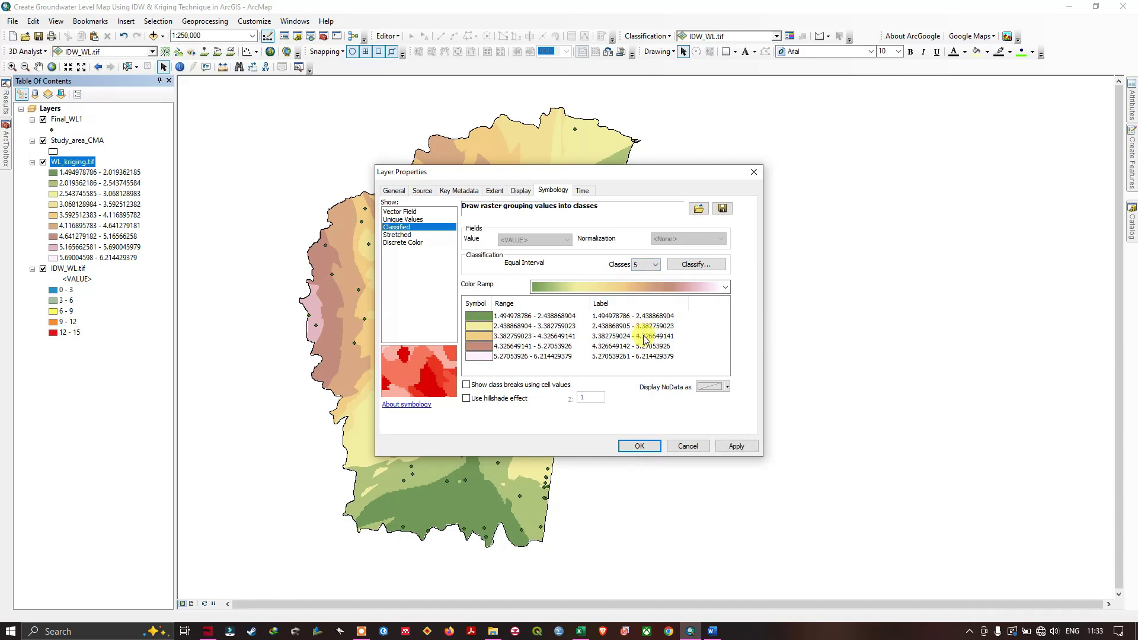
left_click(650, 268)
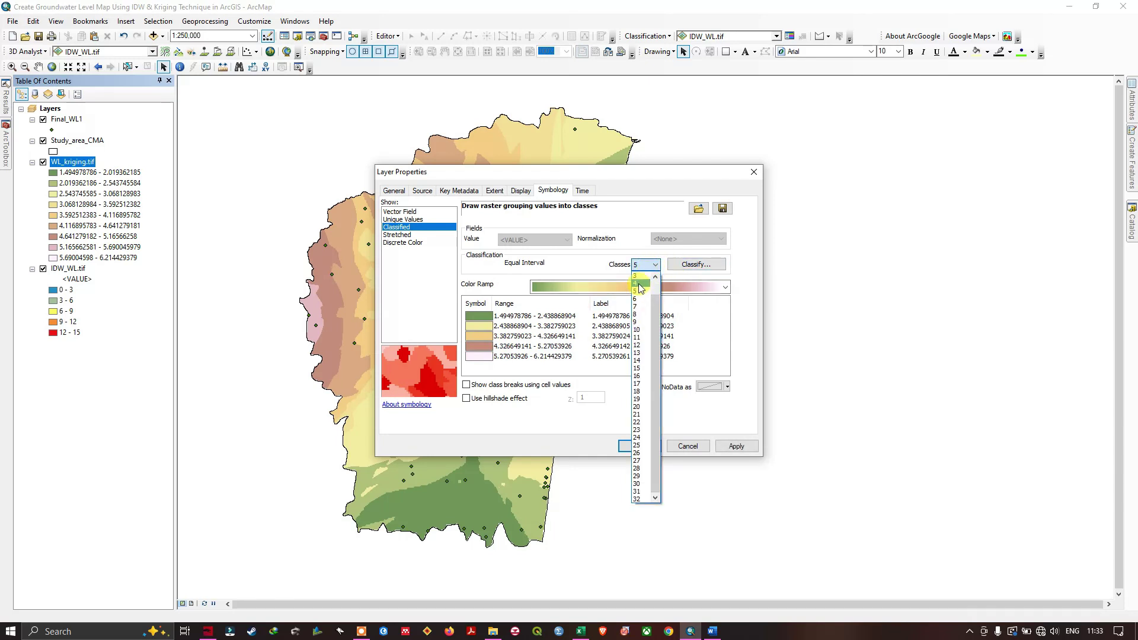
left_click(639, 284)
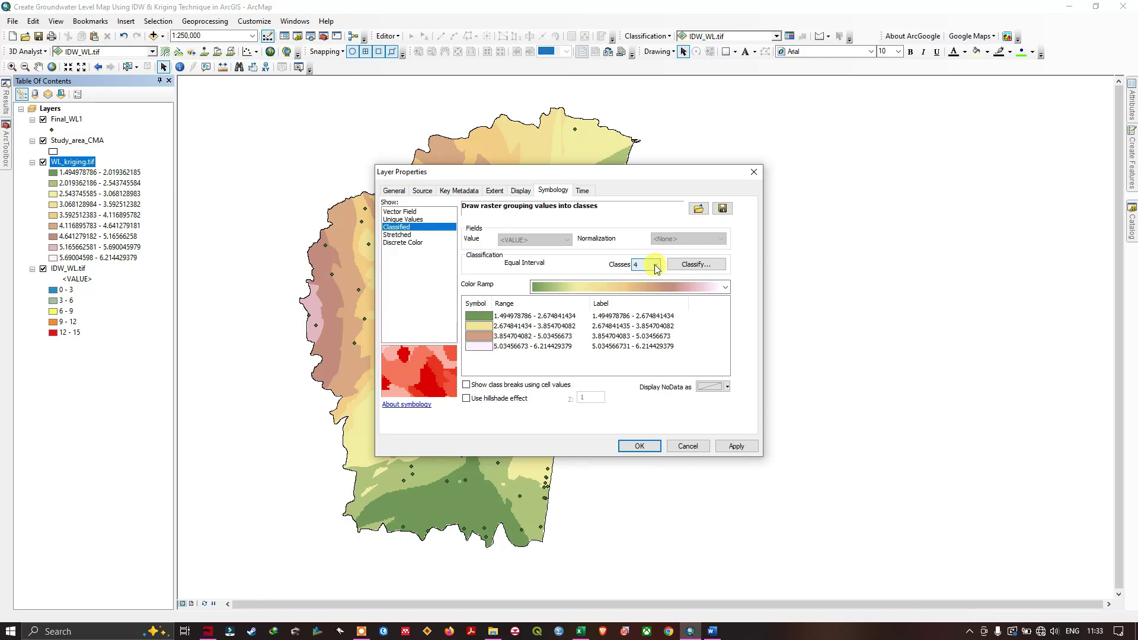
Try the green-to-red color ramp, choose the red-yellow-green-dark blue ramp instead, and apply it to WL_kriging.tif
left_click(724, 290)
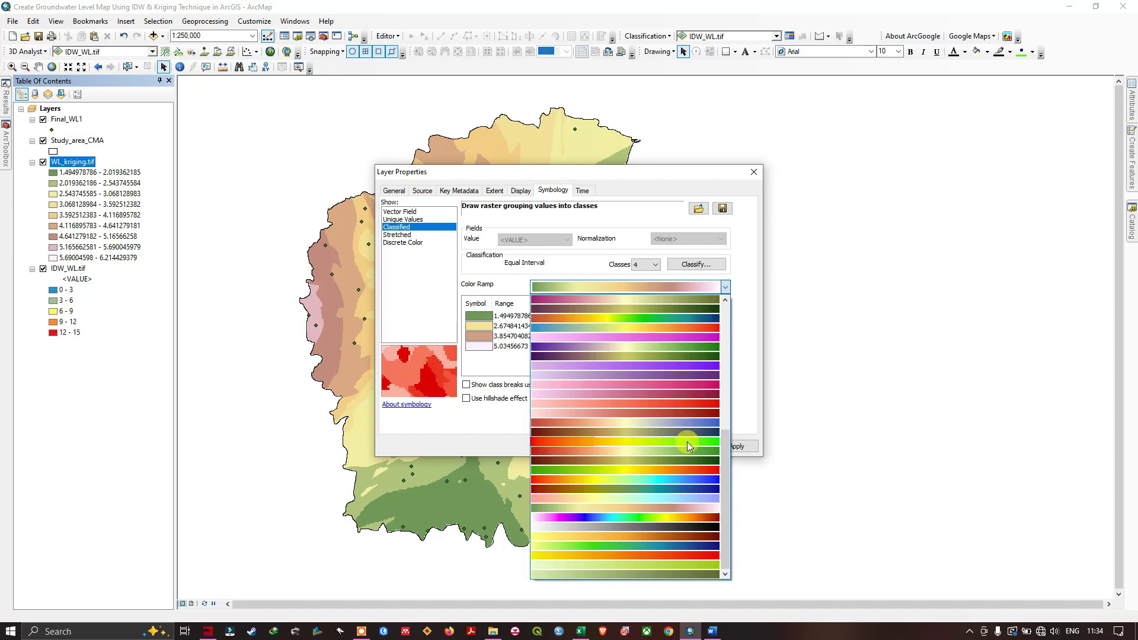
left_click(682, 469)
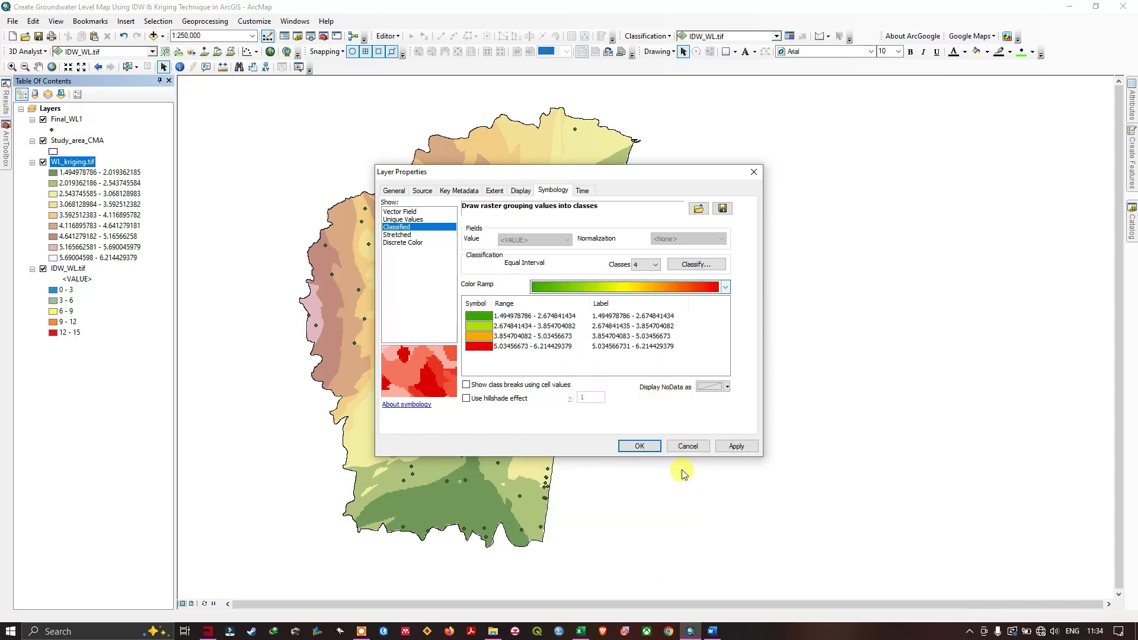
left_click(725, 288)
left_click(690, 318)
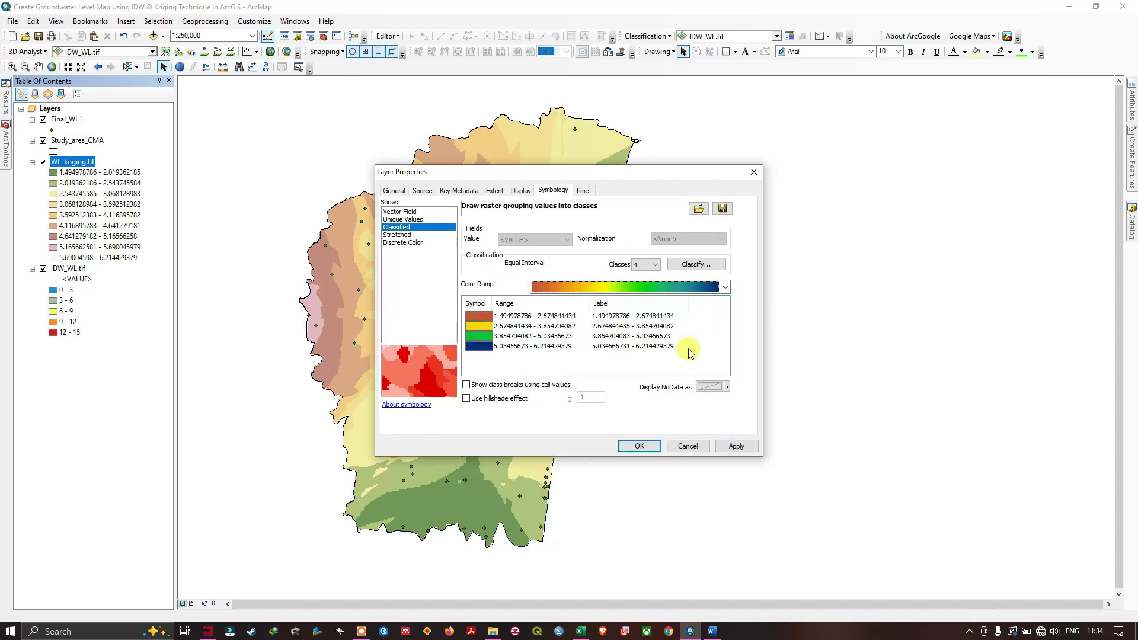
left_click(736, 446)
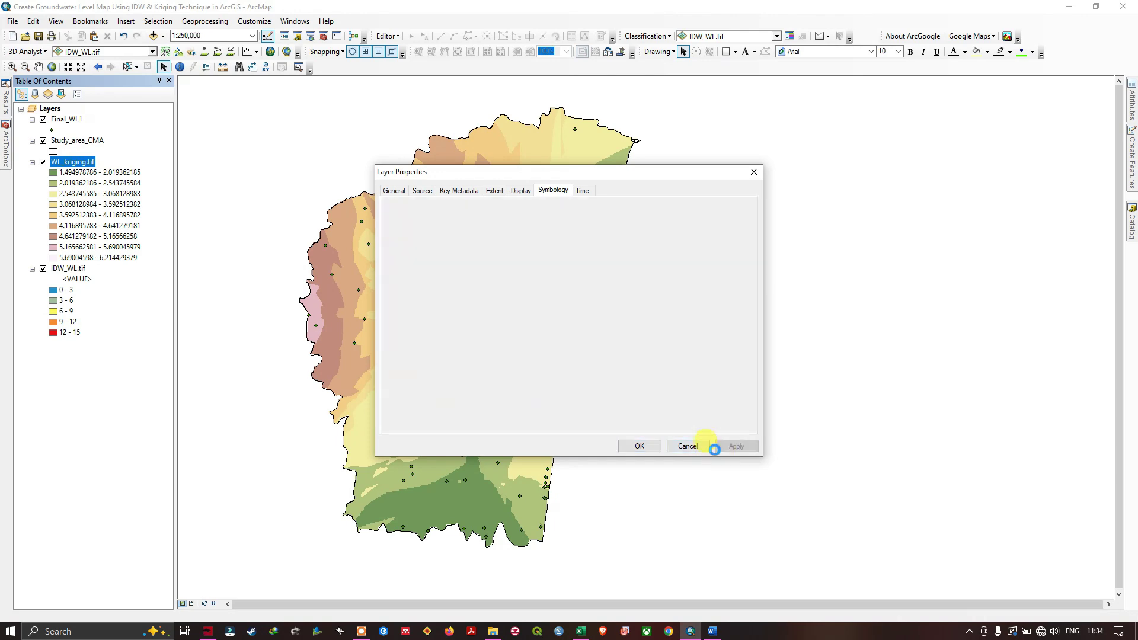
left_click(640, 445)
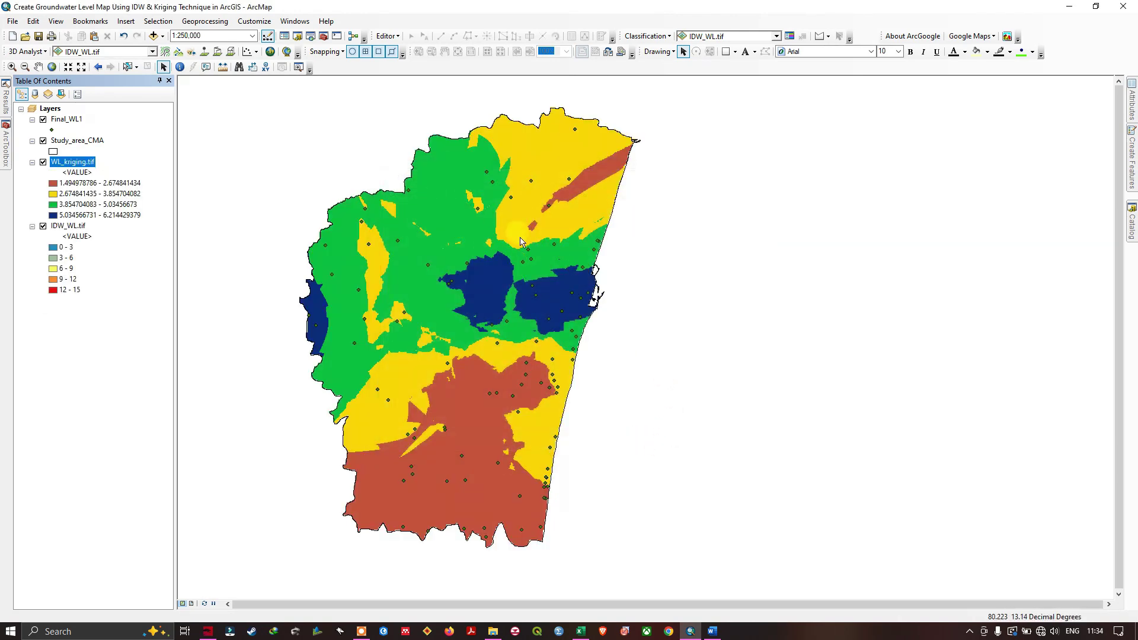
Hide WL_kriging.tif to compare the recolored surface with the IDW raster beneath, and show it again
left_click_drag(504, 186, 608, 204)
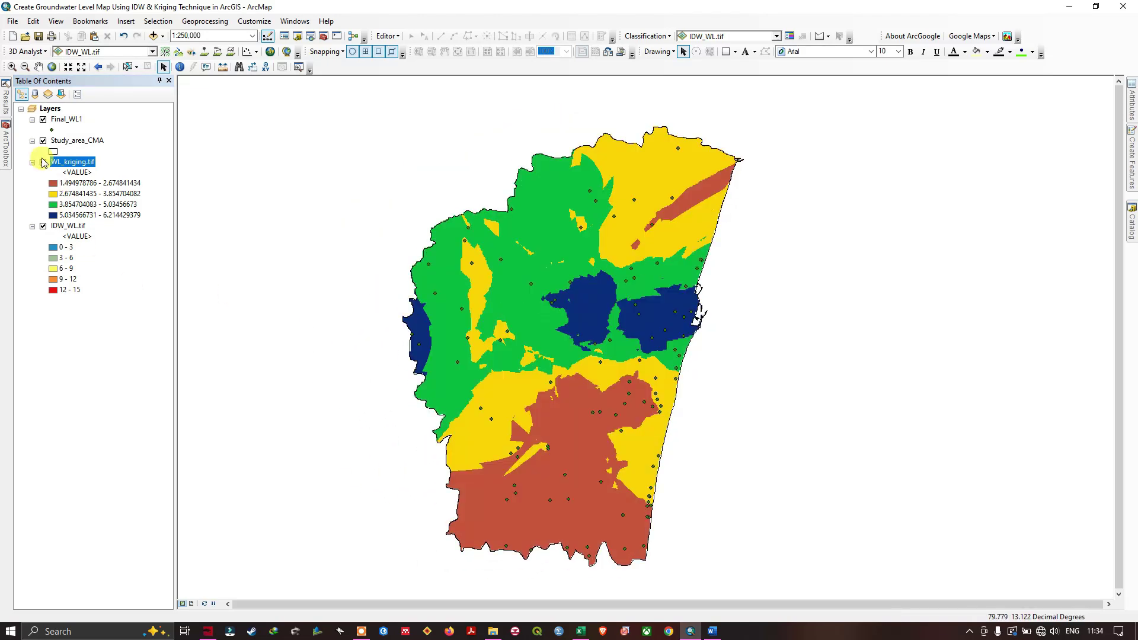
left_click(43, 162)
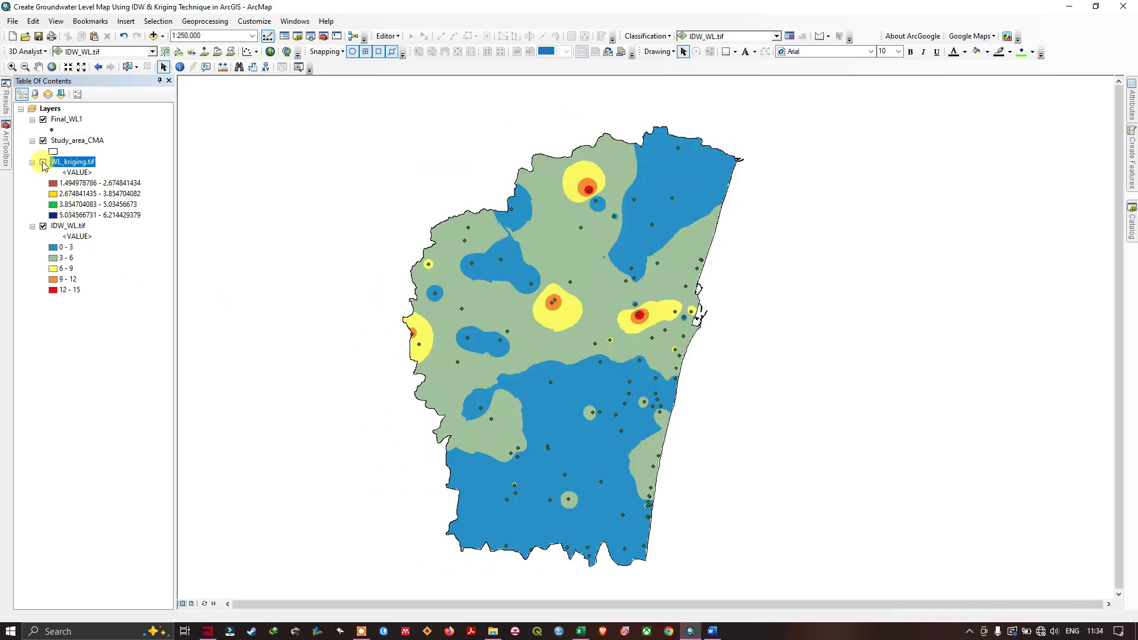
left_click(44, 162)
Reclassify the WL_kriging.tif symbology into 3 equal interval classes, apply it to the map and accept the properties
right_click(74, 164)
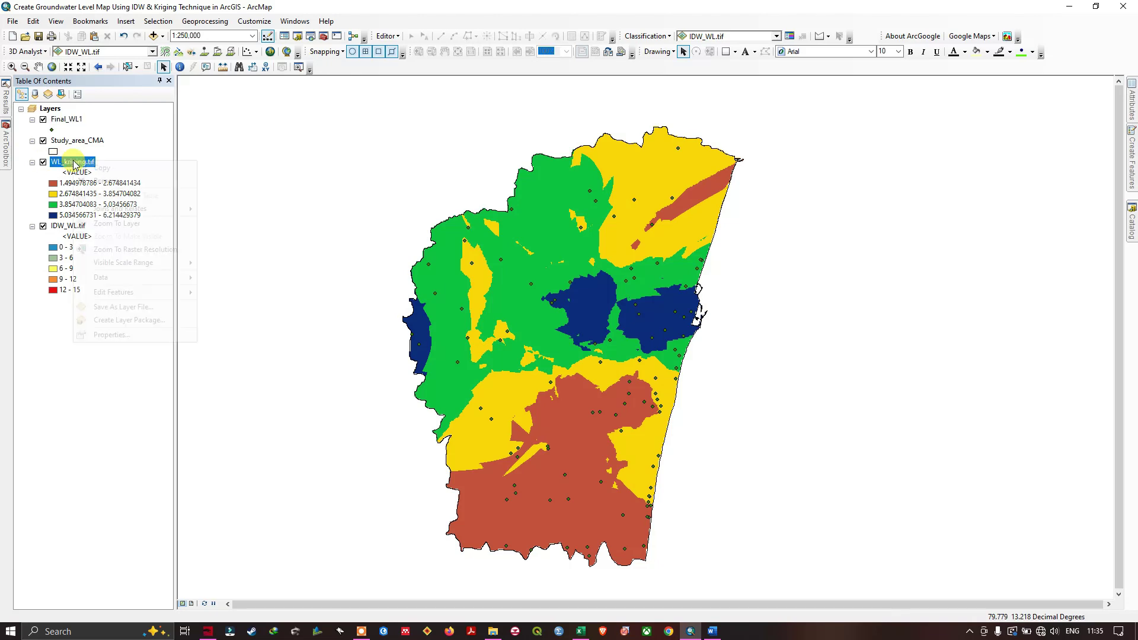
left_click(112, 335)
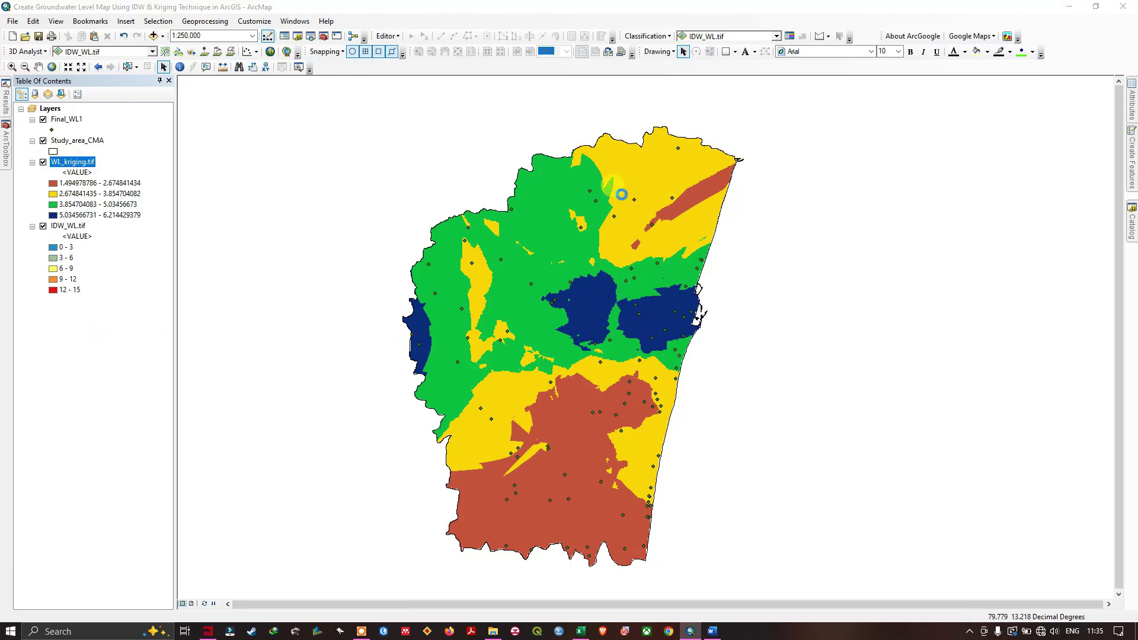
left_click(646, 265)
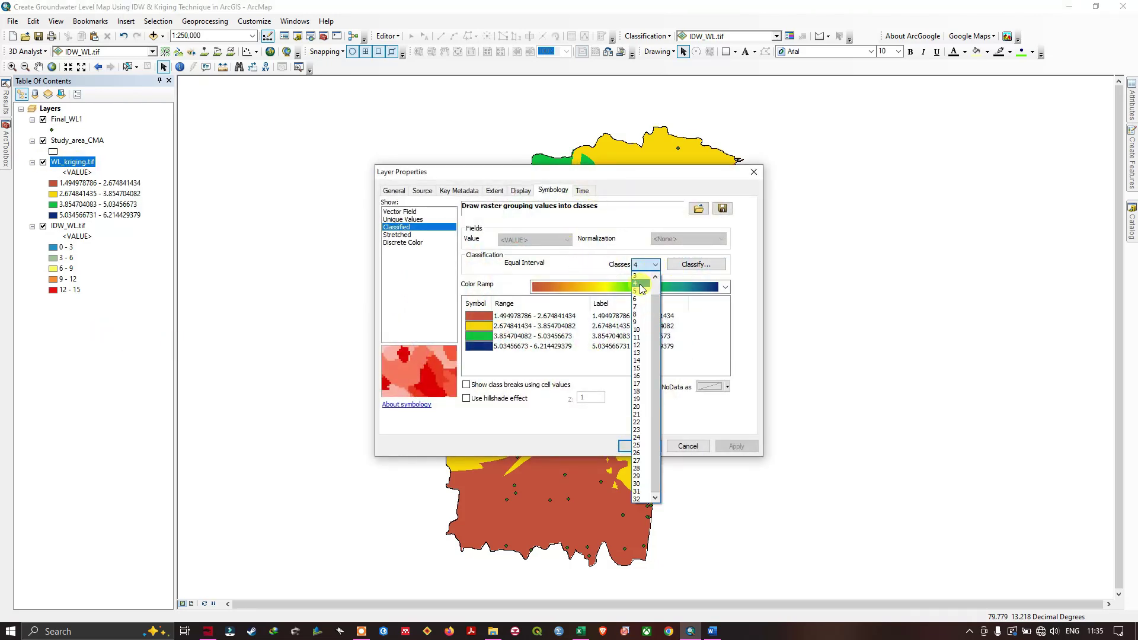
left_click(638, 276)
left_click_drag(673, 172, 309, 175)
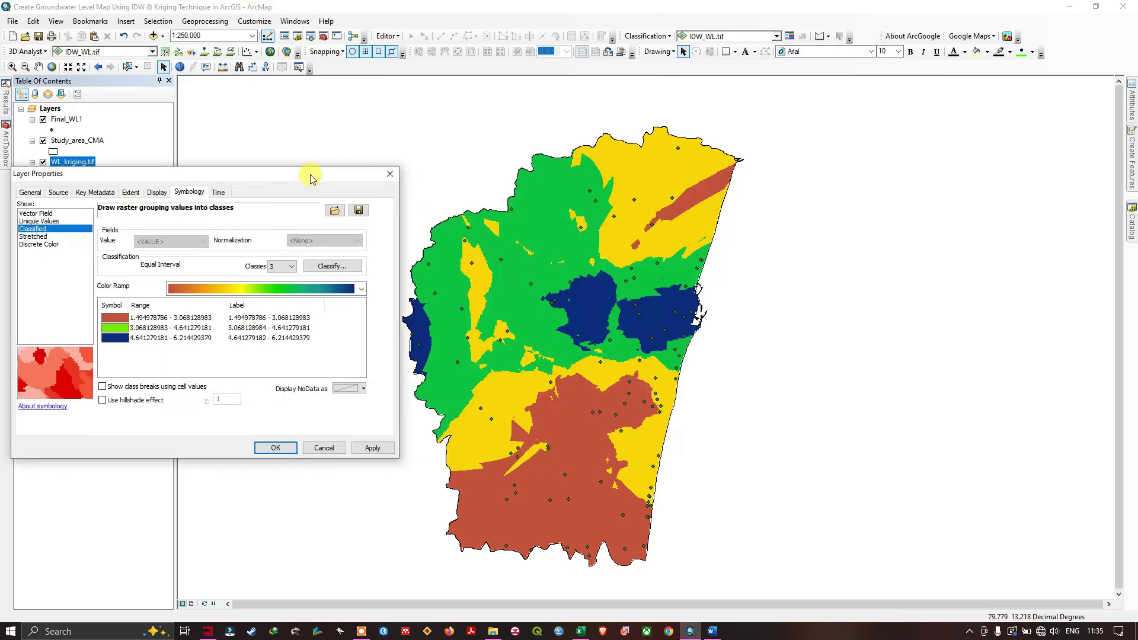
left_click(371, 447)
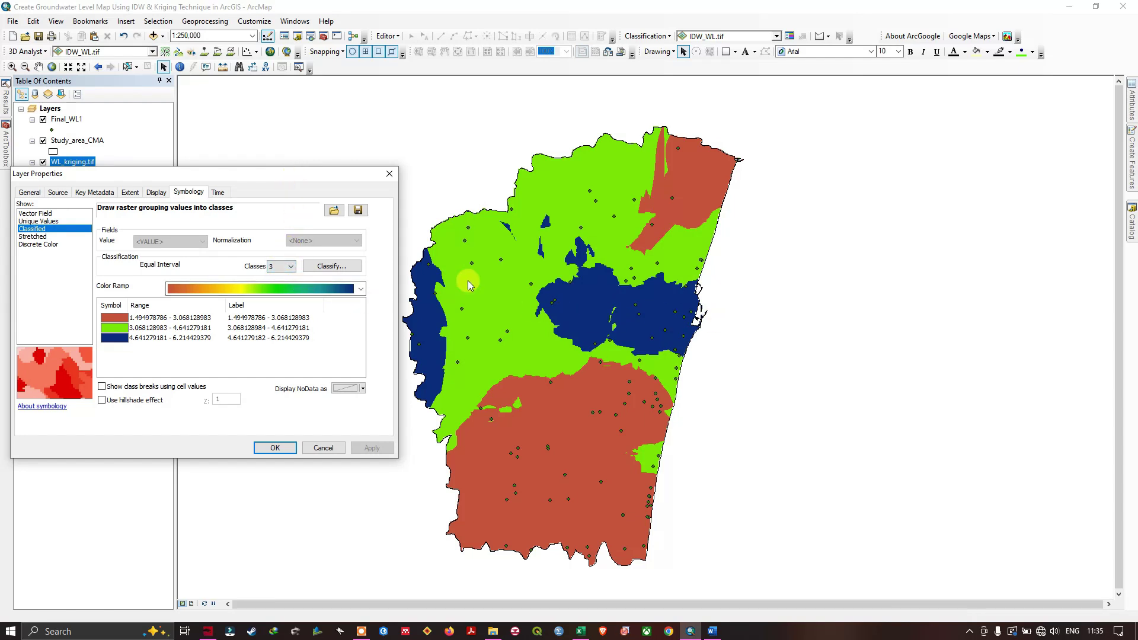
left_click_drag(314, 178, 330, 180)
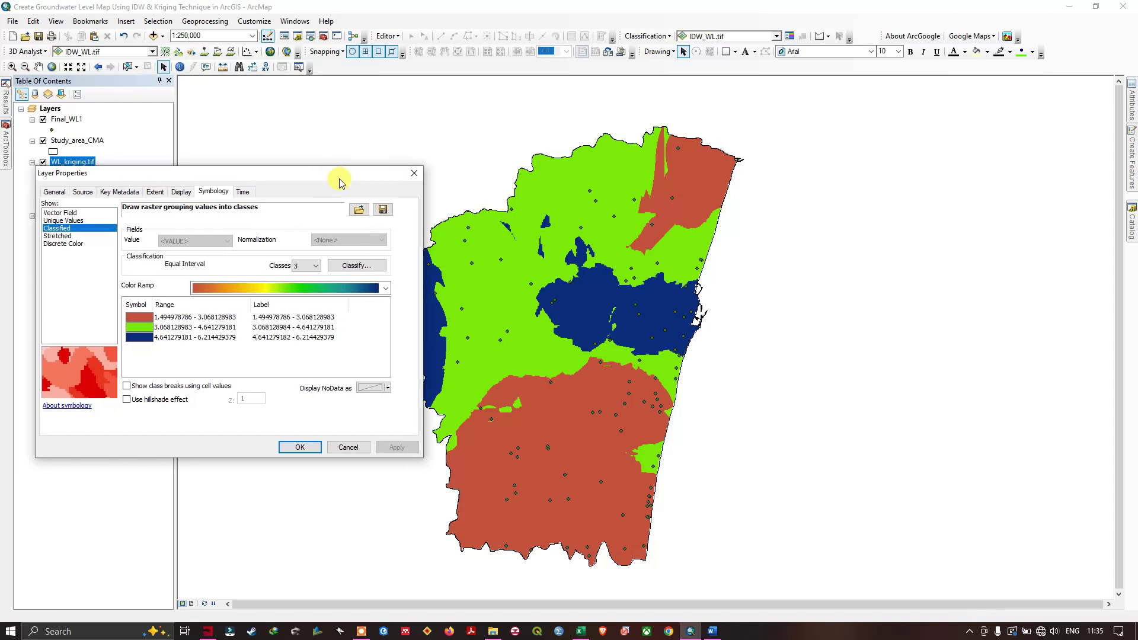
left_click(301, 444)
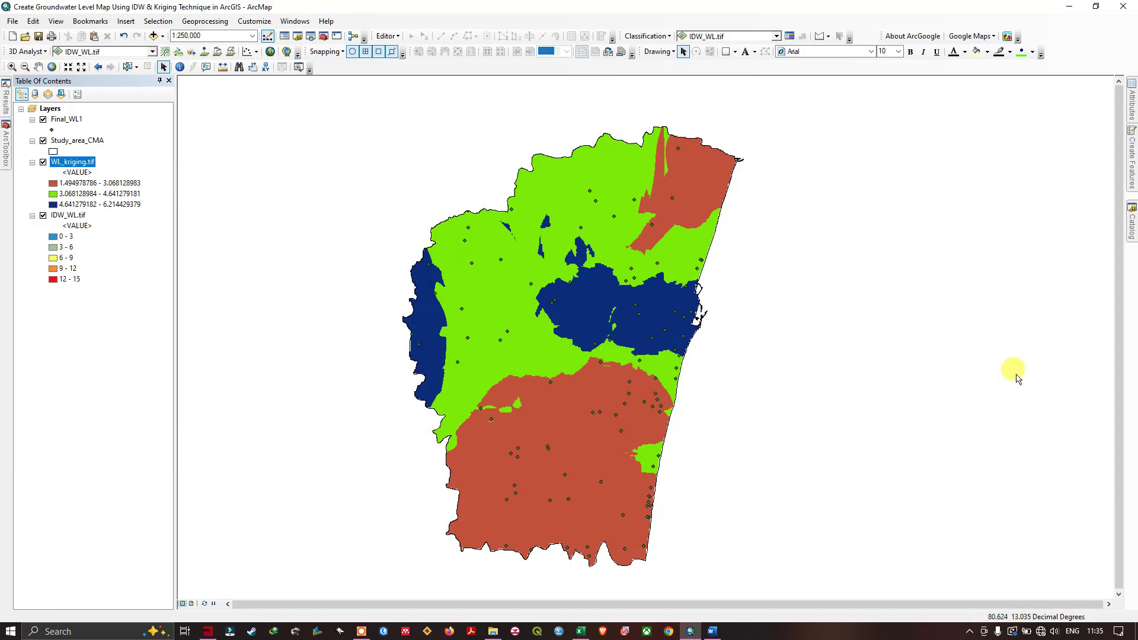